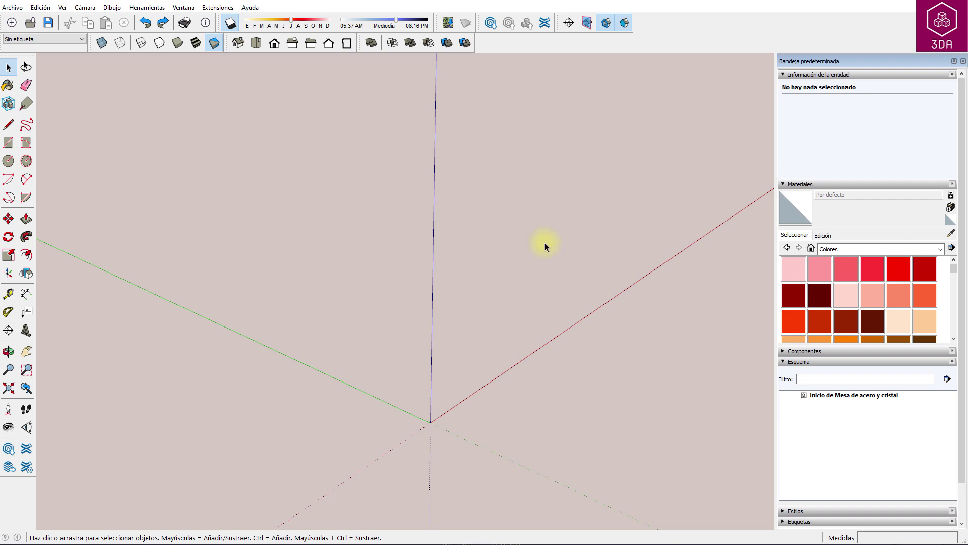
Activate the 24-sided Circle tool, ready to start a circle at the origin.
key("c")
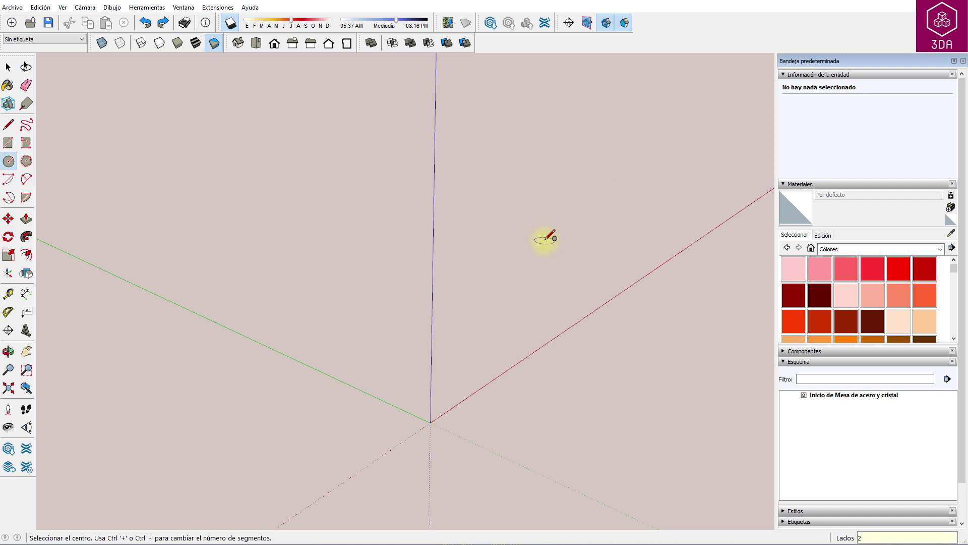
Draw a 2 cm radius circle at the origin and extrude it 71 cm into a cylinder.
left_click(431, 423)
left_click(440, 424)
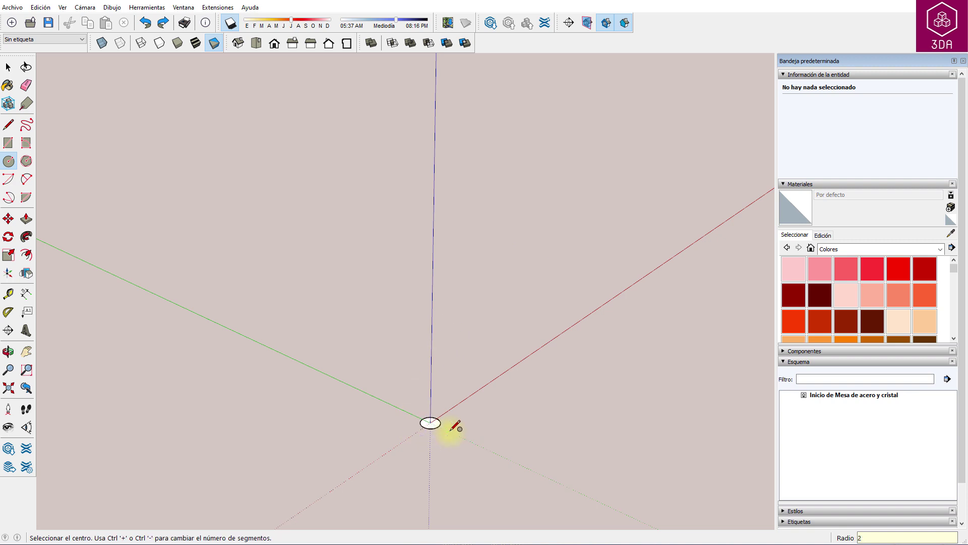
key("p")
left_click(432, 425)
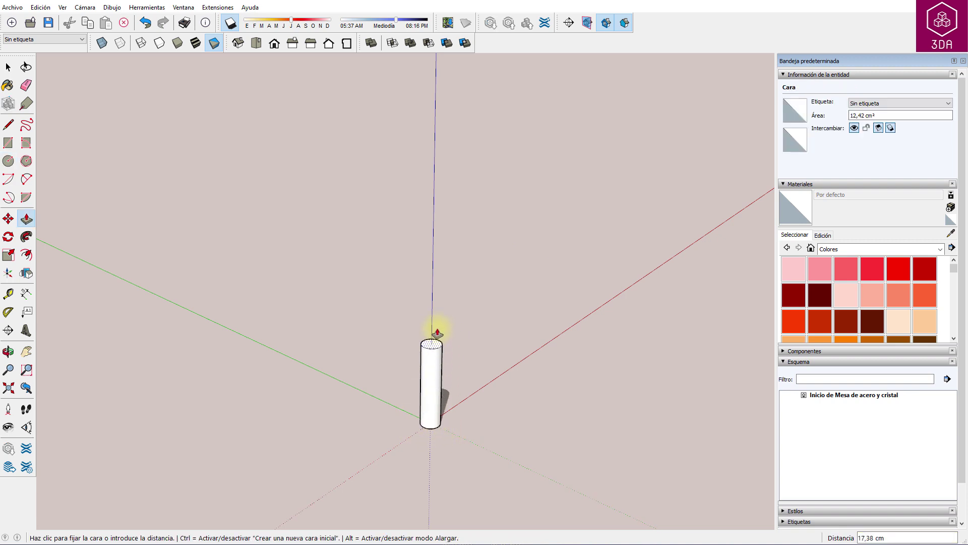
left_click(428, 314)
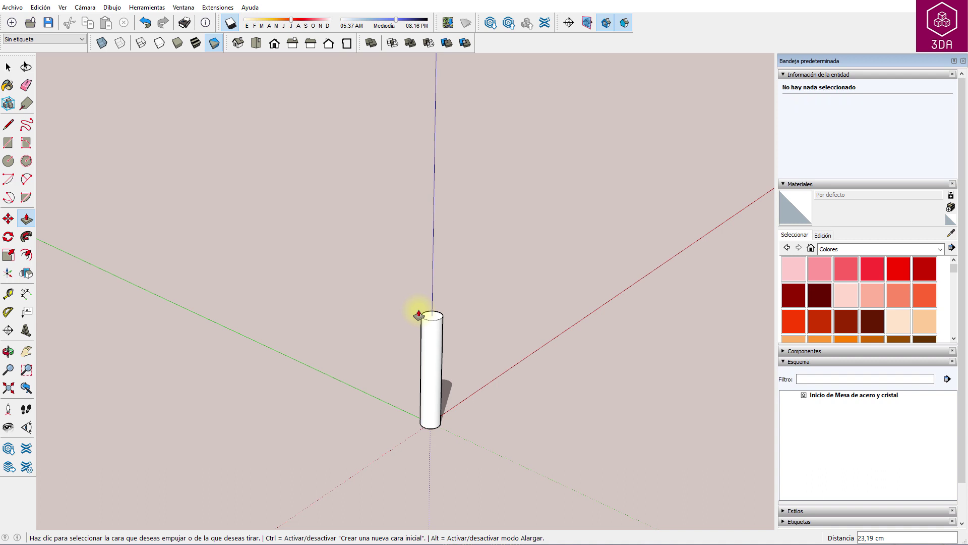
type("71")
key("Return")
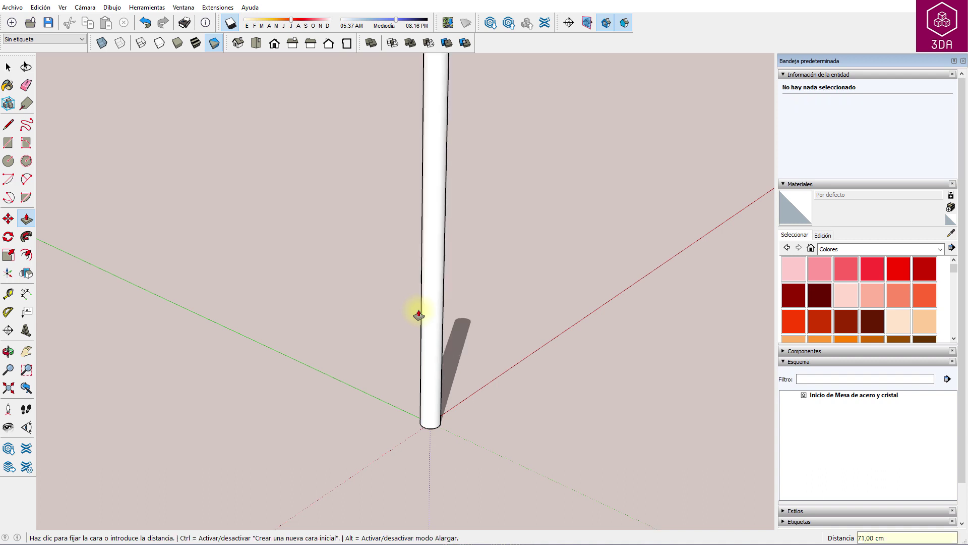
key("space")
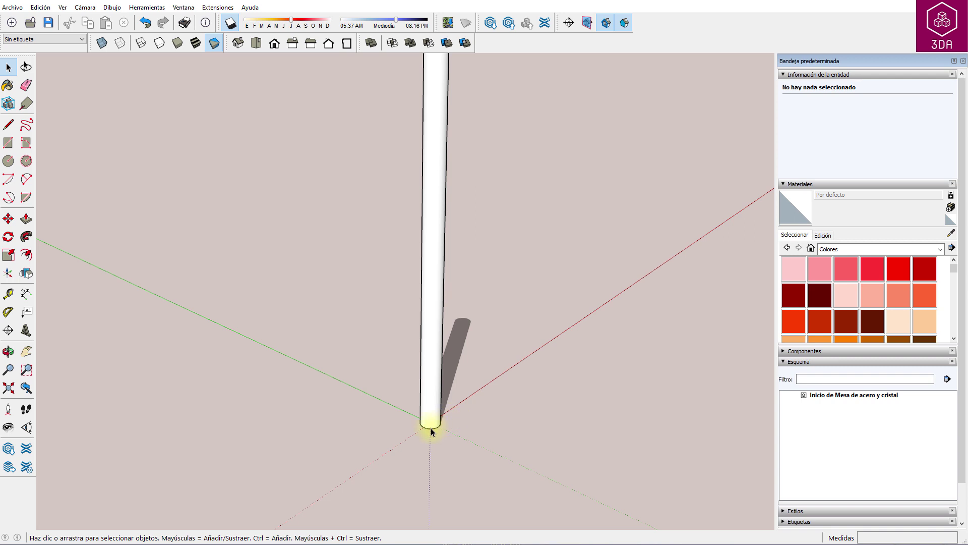
Copy the cylinder's bottom circle edge 0,5 cm up the cylinder.
scroll(433, 437, "up", 2)
scroll(439, 437, "up", 2)
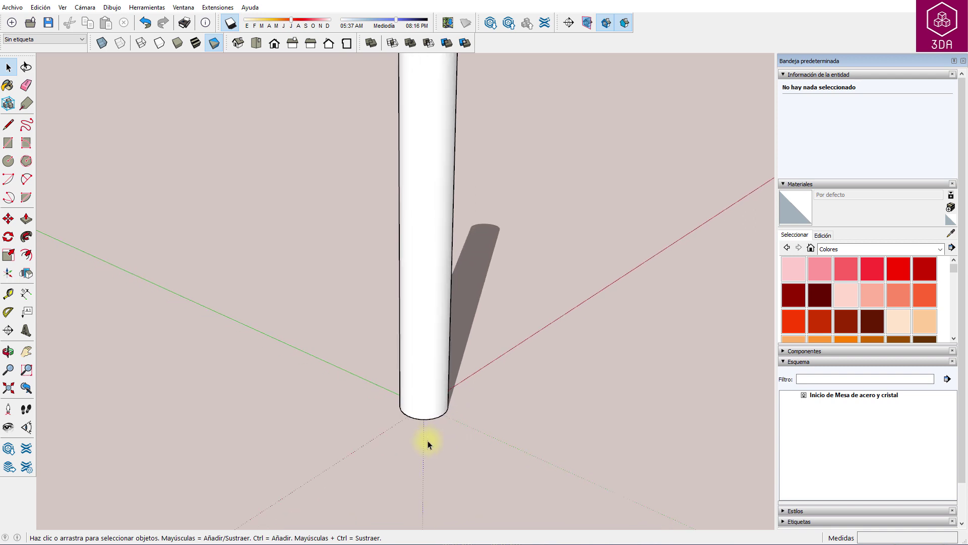
scroll(428, 440, "up", 2)
scroll(431, 426, "up", 2)
left_click(436, 398)
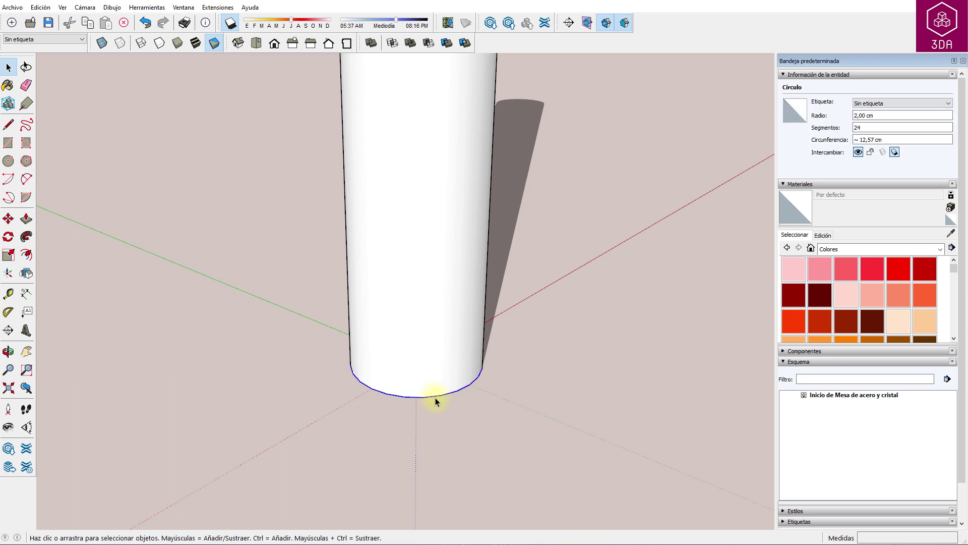
key("m")
key("ctrl")
left_click(435, 398)
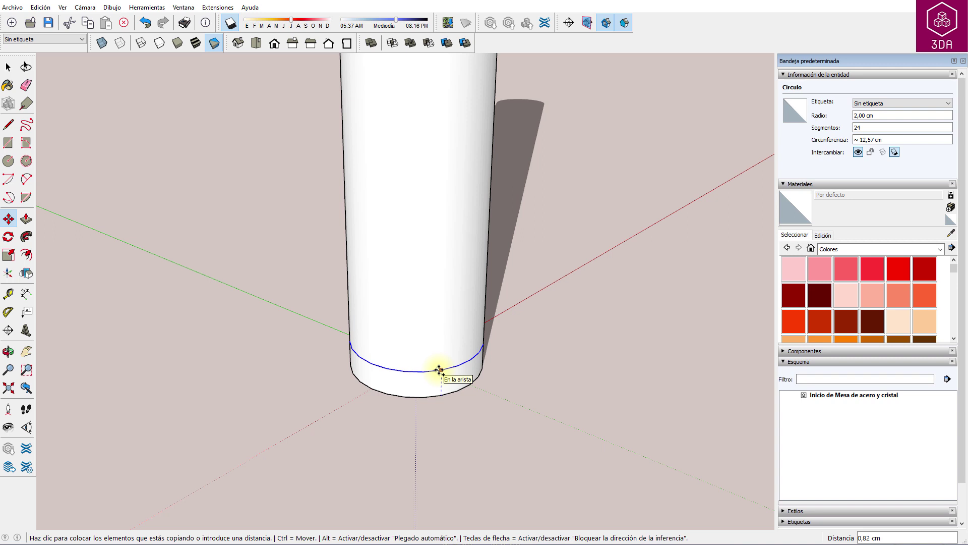
type("0,5")
key("Return")
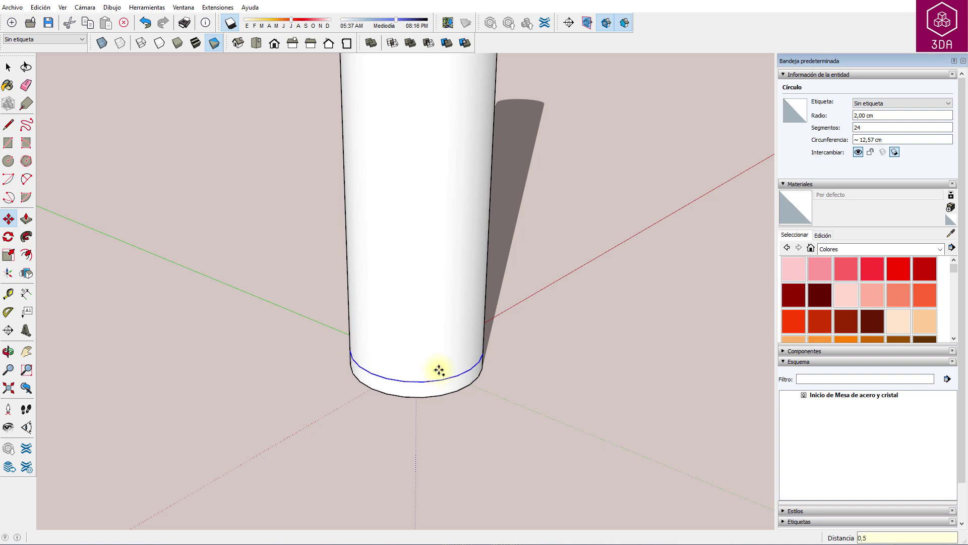
Copy the cylinder's top circle edge 0,5 cm down from the top.
scroll(439, 372, "down", 5)
key("space")
middle_click_drag(400, 103, 402, 222)
scroll(401, 220, "up", 4)
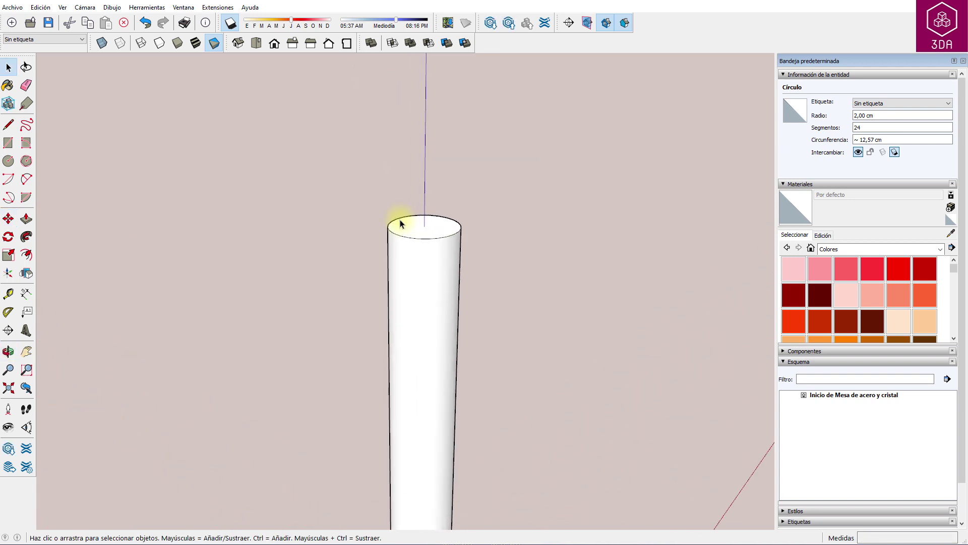
scroll(414, 230, "up", 1)
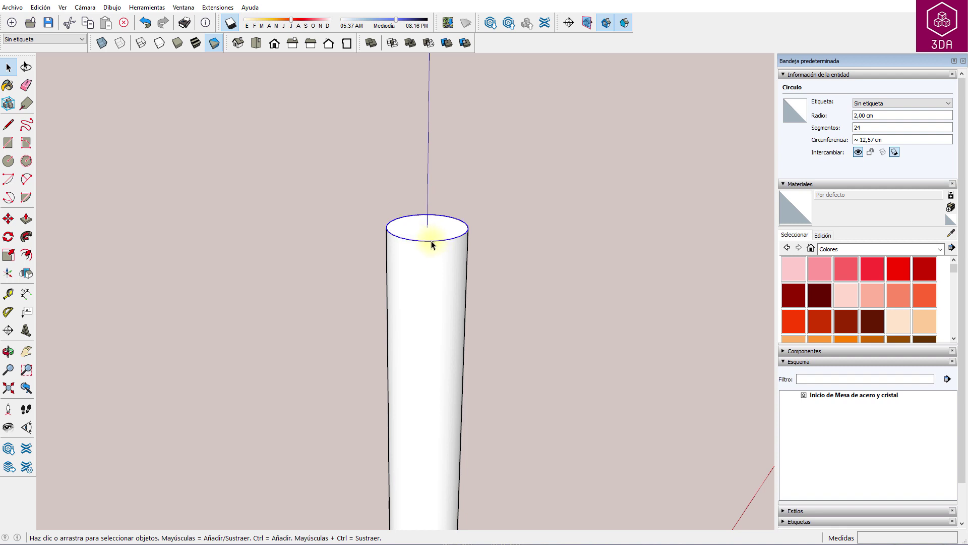
key("m")
key("ctrl")
left_click(432, 241)
left_click(431, 256)
key("space")
Make the whole cylinder a component named 'pata'.
triple_click(431, 272)
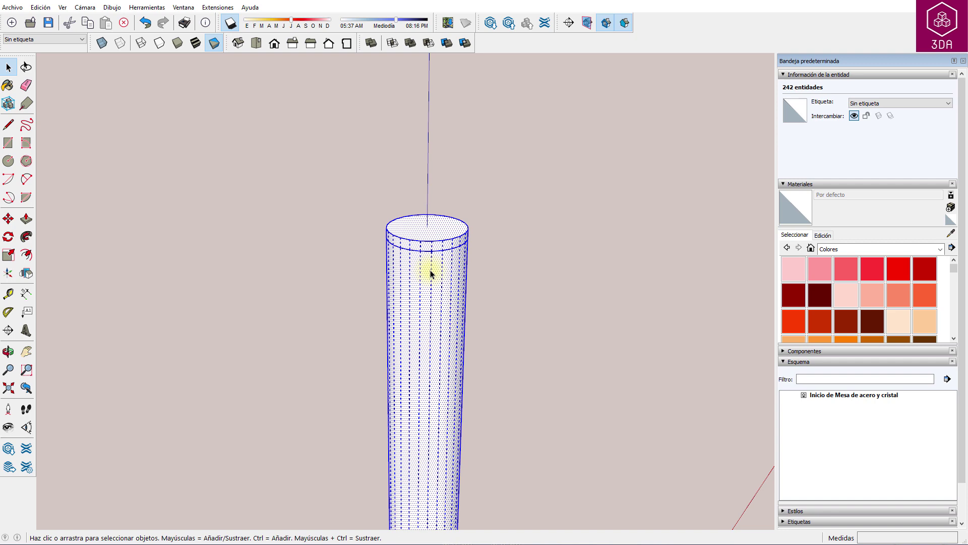
right_click(431, 274)
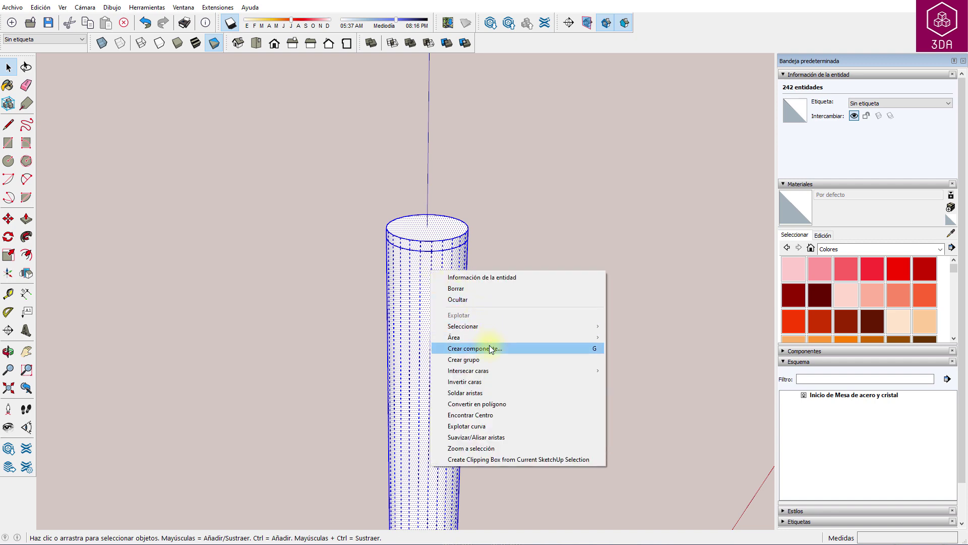
left_click(490, 348)
type("pata")
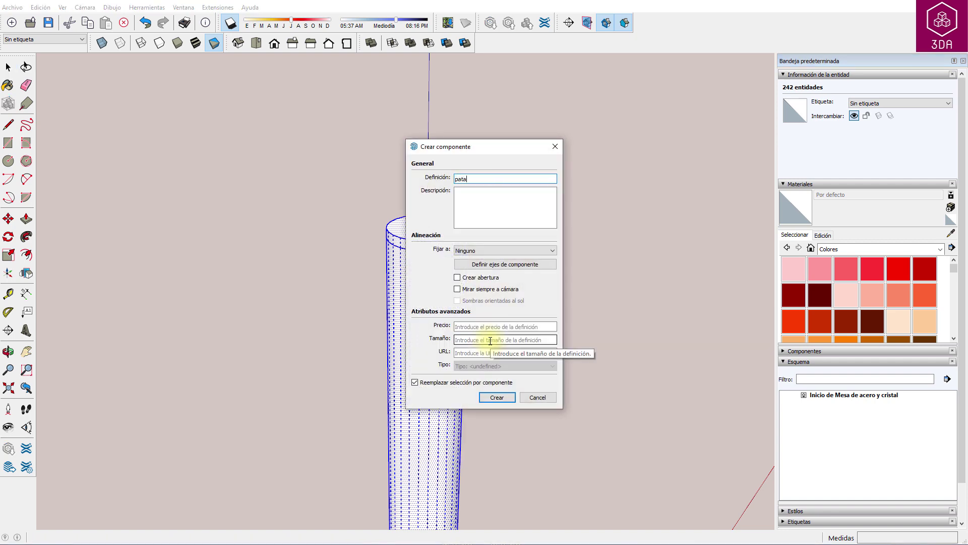
key("Return")
Copy the pata leg 59 along the green axis to make a second leg.
key("shift+z")
key("m")
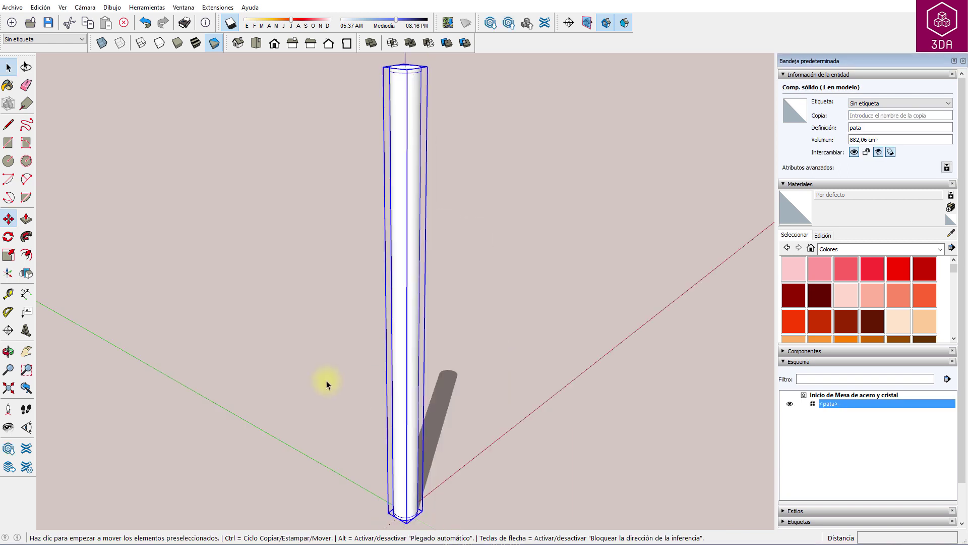
left_click(337, 430)
key("ctrl")
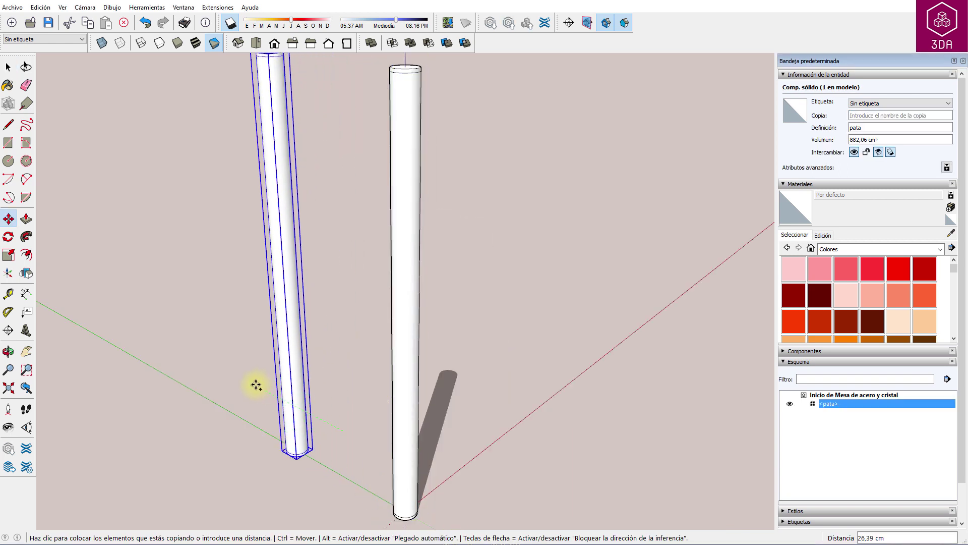
type("59")
key("Return")
key("space")
left_click(255, 383)
mouse_move(256, 383)
middle_mouse_down()
mouse_move(277, 262)
mouse_move(409, 386)
mouse_move(385, 227)
mouse_move(404, 232)
middle_mouse_up()
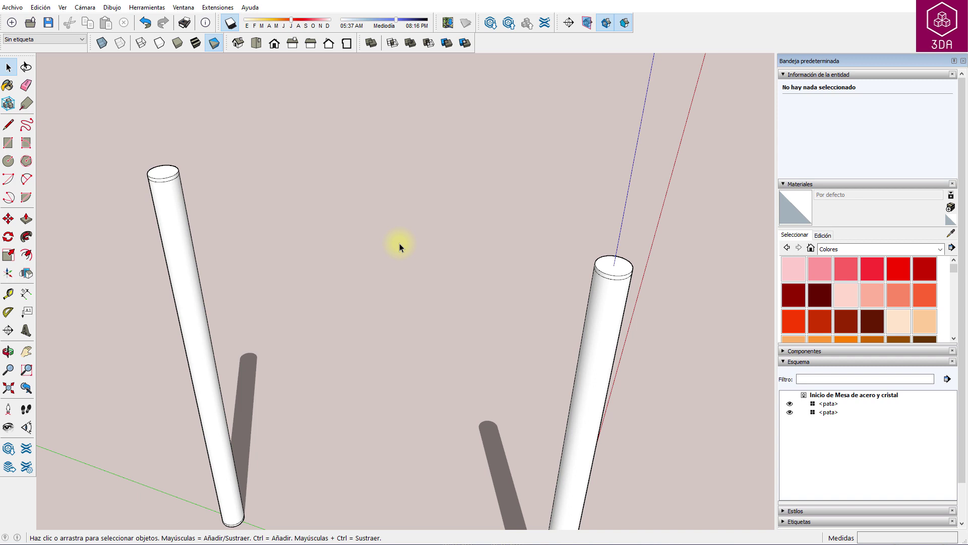
Draw a line joining the tops of the two legs.
key("l")
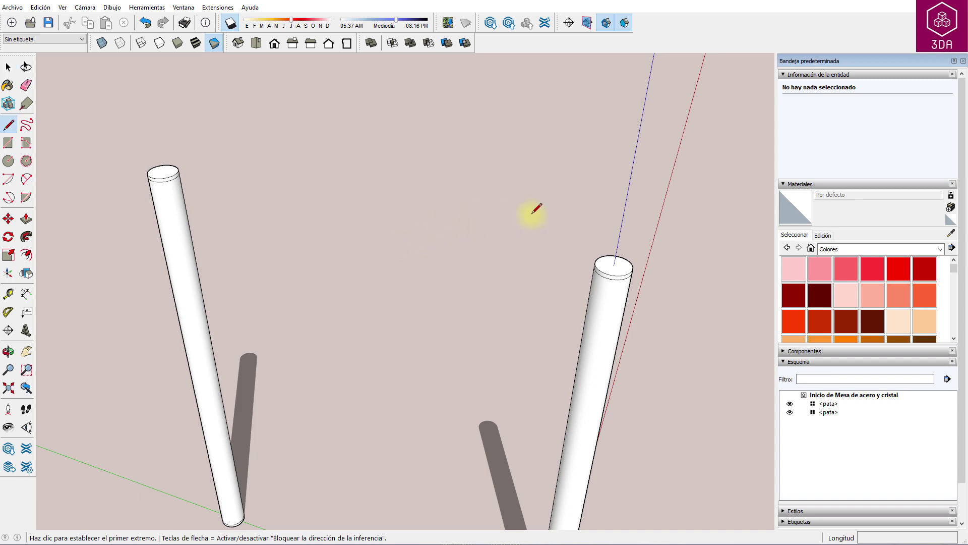
left_click(614, 263)
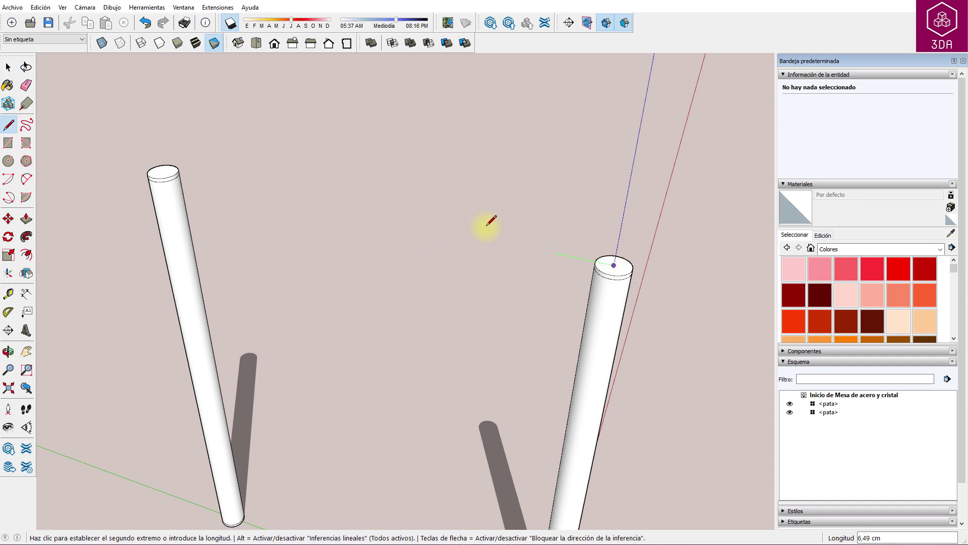
left_click(162, 173)
key("space")
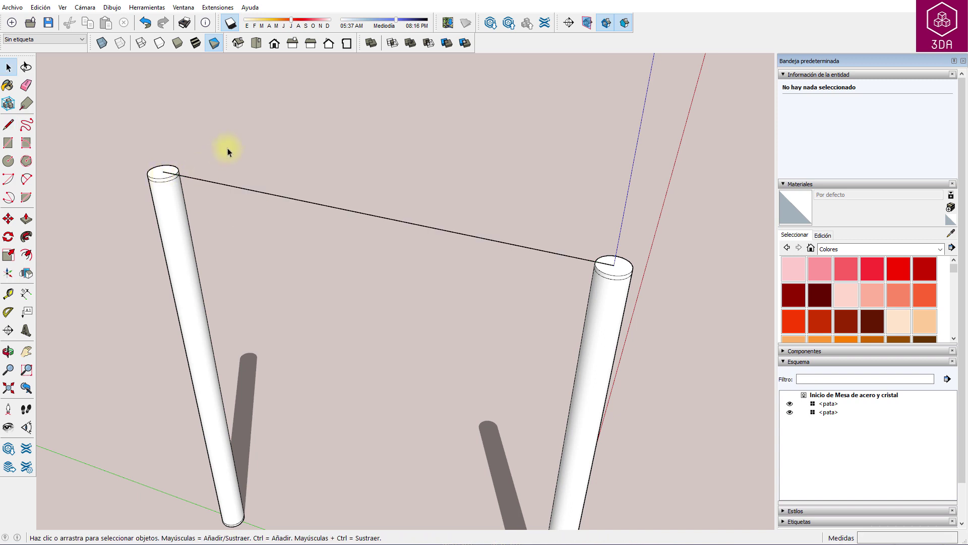
Draw a 2 by 59 rectangle centred on the line's midpoint.
key("r")
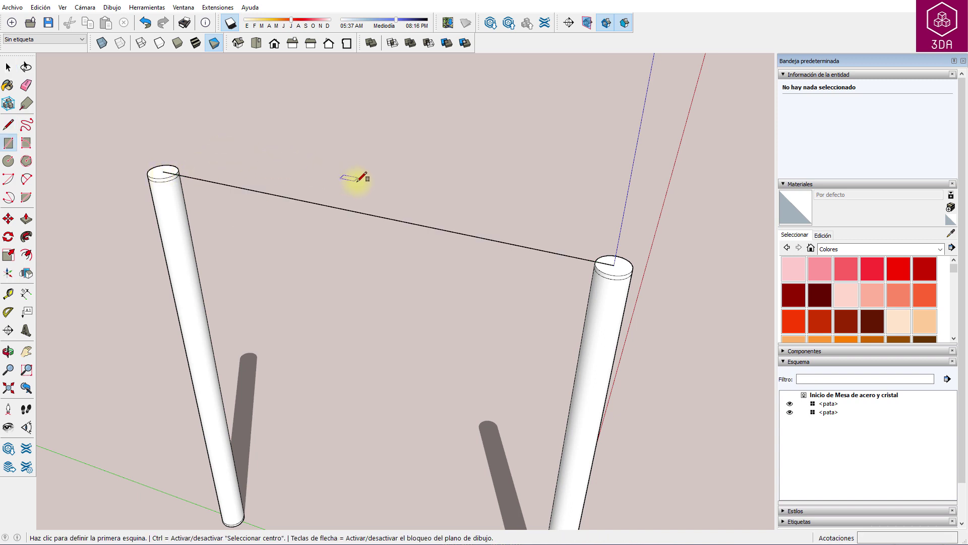
key("ctrl")
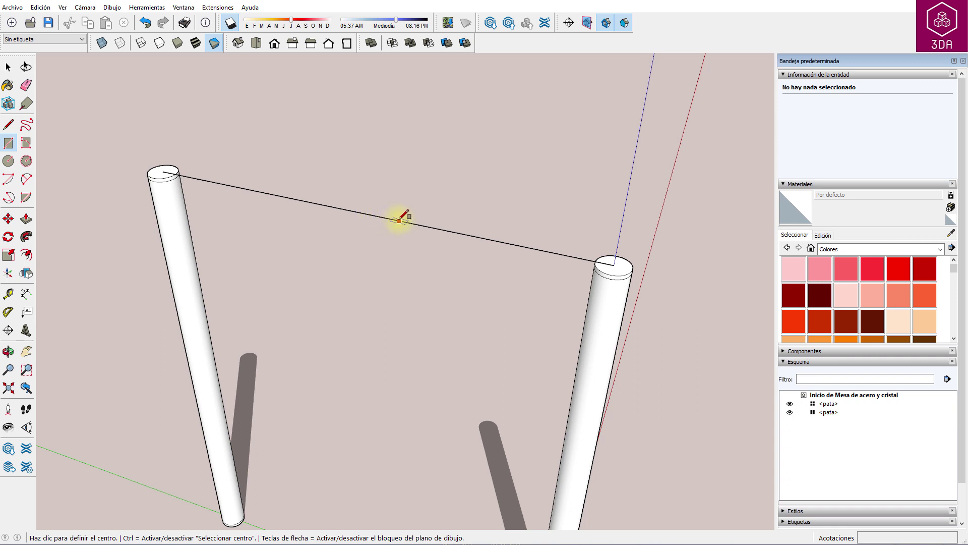
left_click(366, 213)
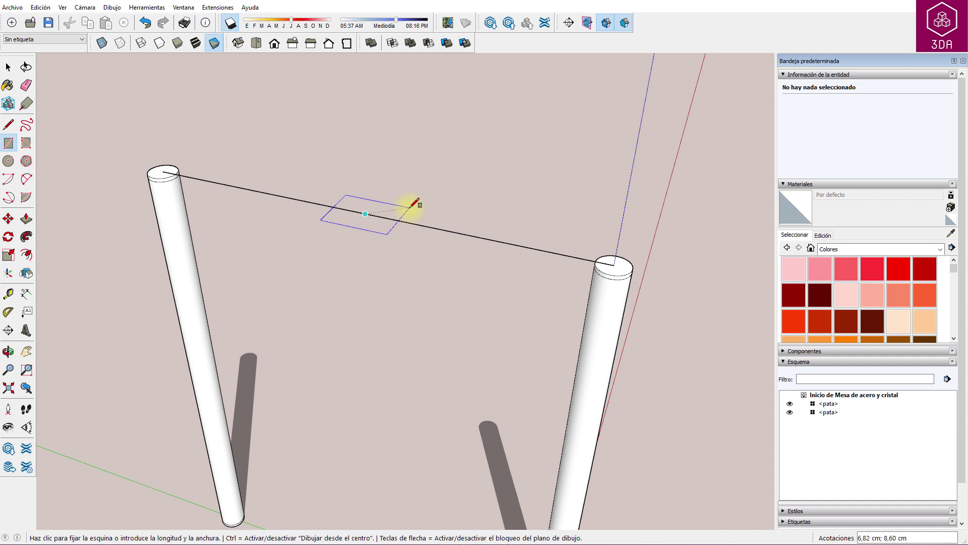
type("2;59")
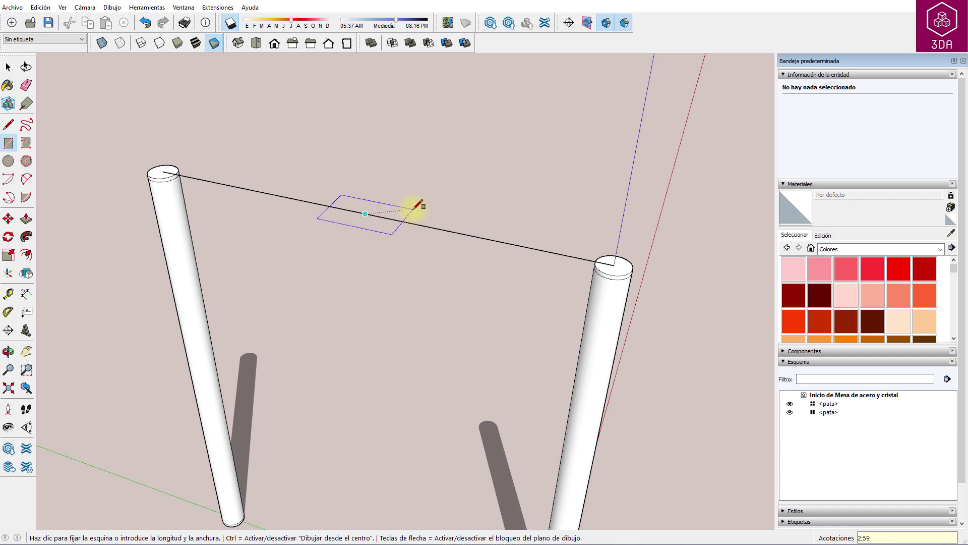
key("Return")
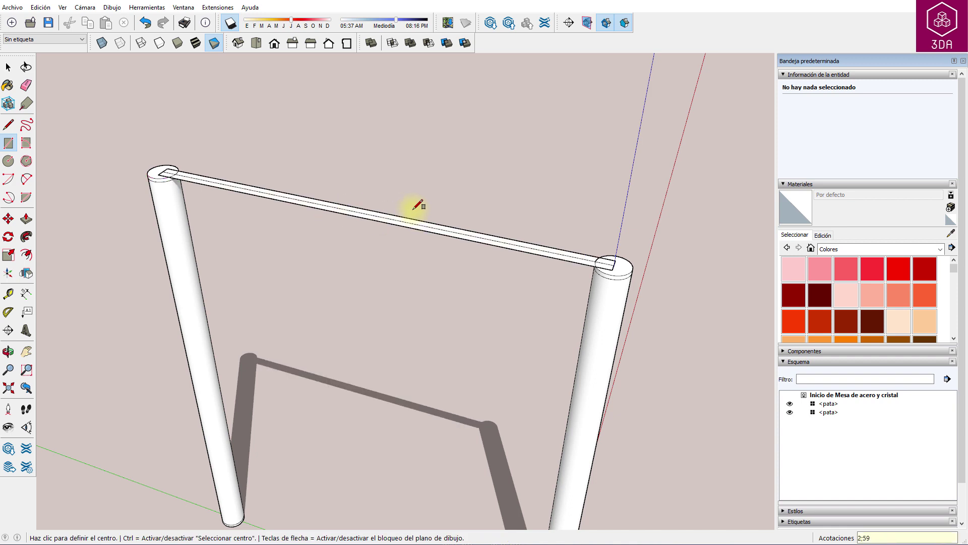
key("space")
left_click(417, 227)
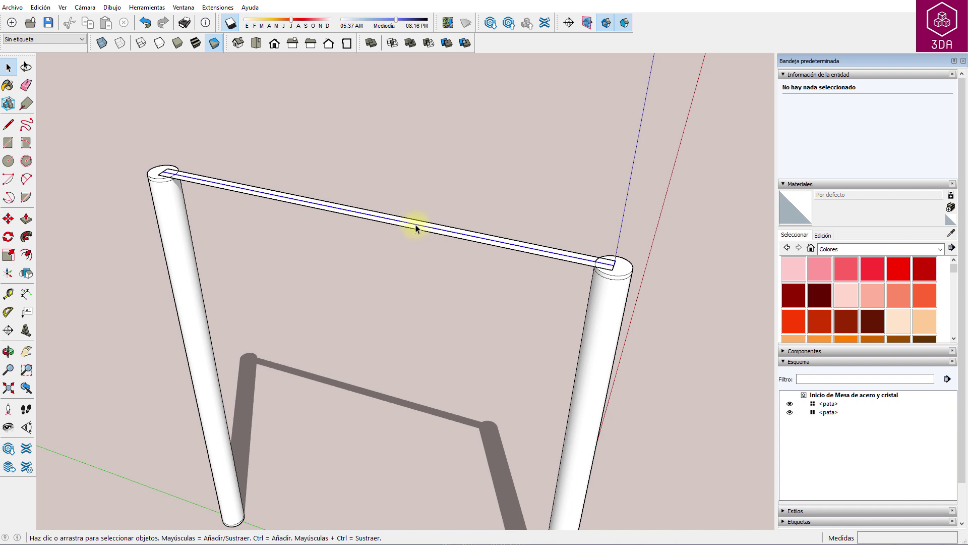
key("Escape")
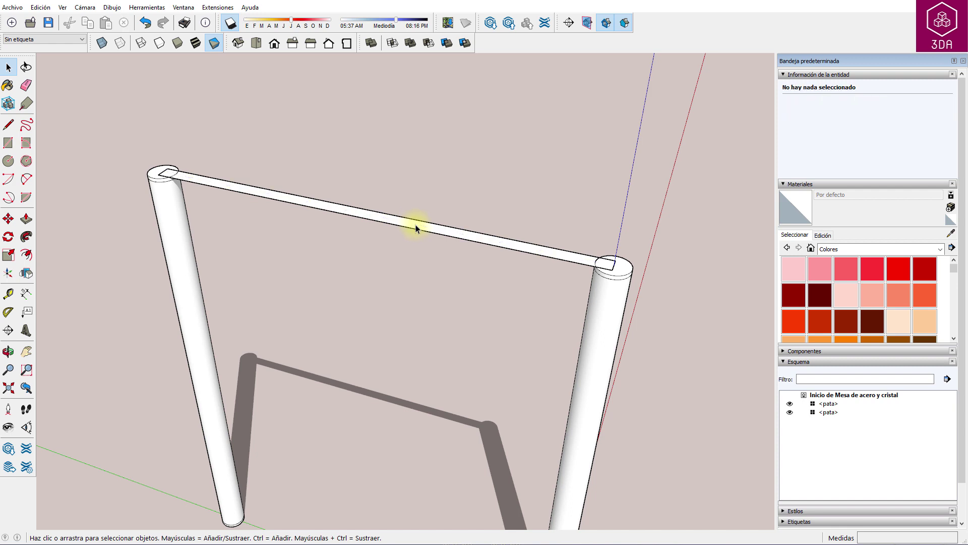
Extrude the rectangle 8 cm downward into a rail and select the whole bar.
key("p")
left_click(416, 229)
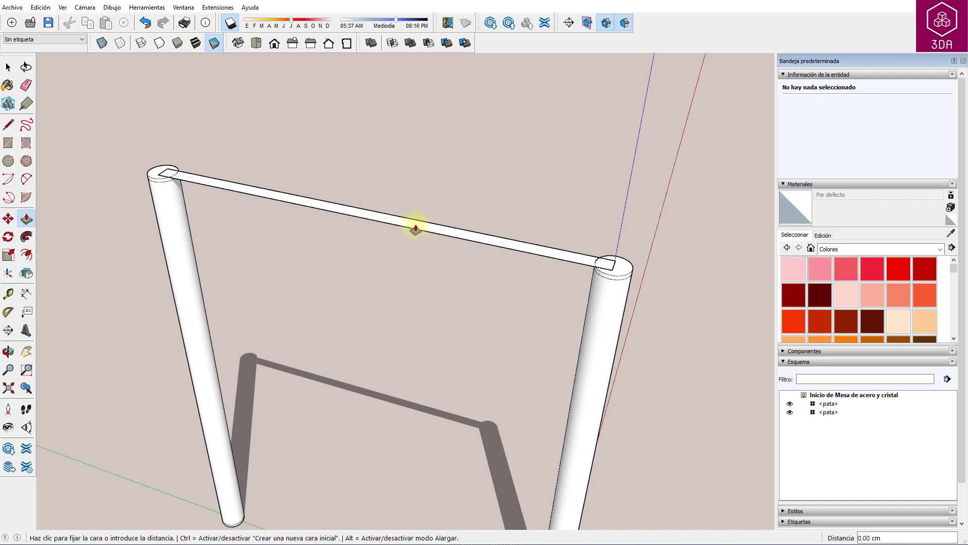
left_click(415, 271)
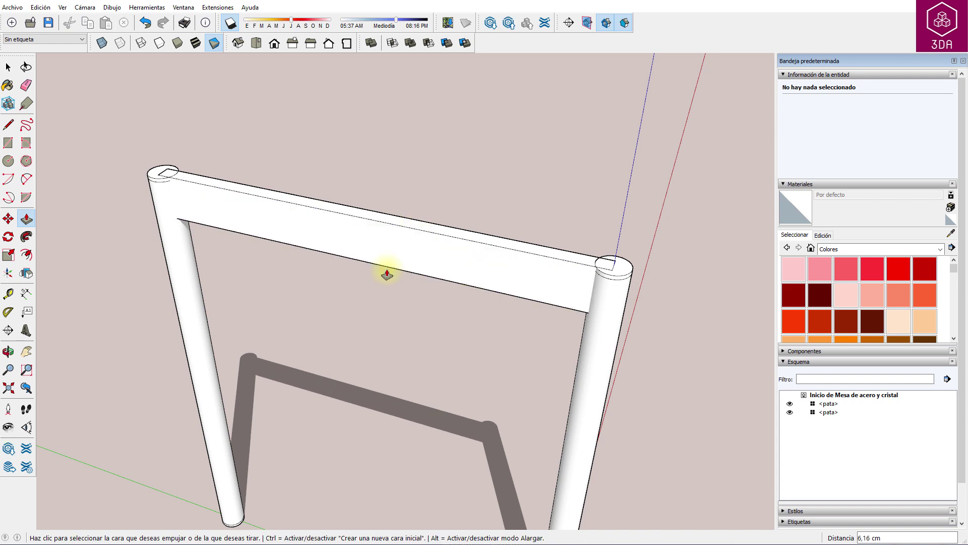
type("8")
key("Return")
key("space")
mouse_move(108, 133)
left_mouse_down()
mouse_move(343, 255)
mouse_move(625, 345)
left_mouse_up()
Group the rail and raise it 2 cm on the blue axis.
right_click(512, 281)
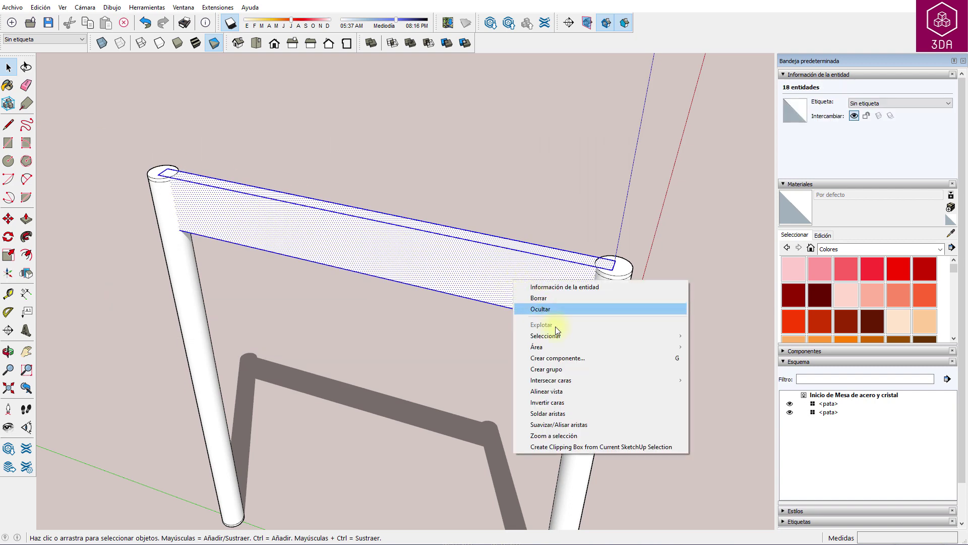
left_click(546, 369)
key("m")
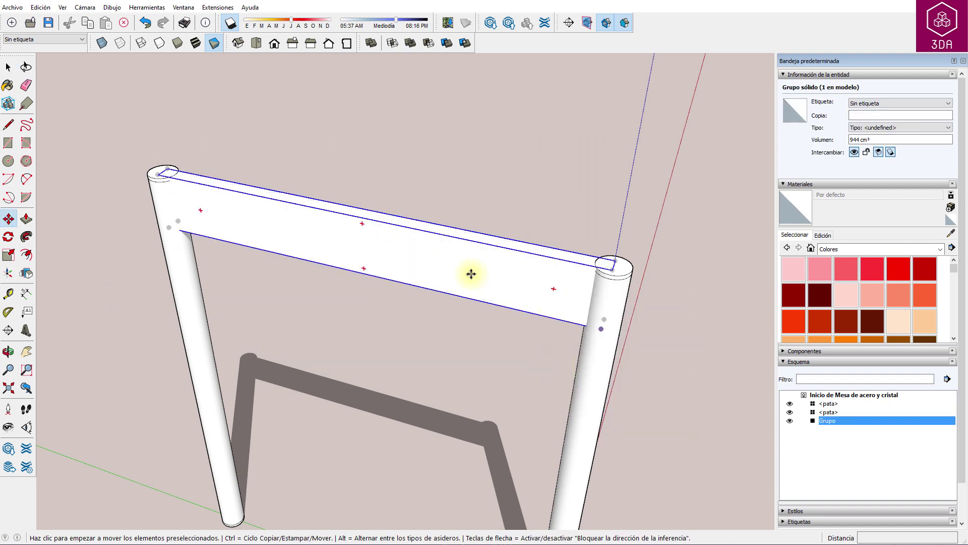
left_click(471, 273)
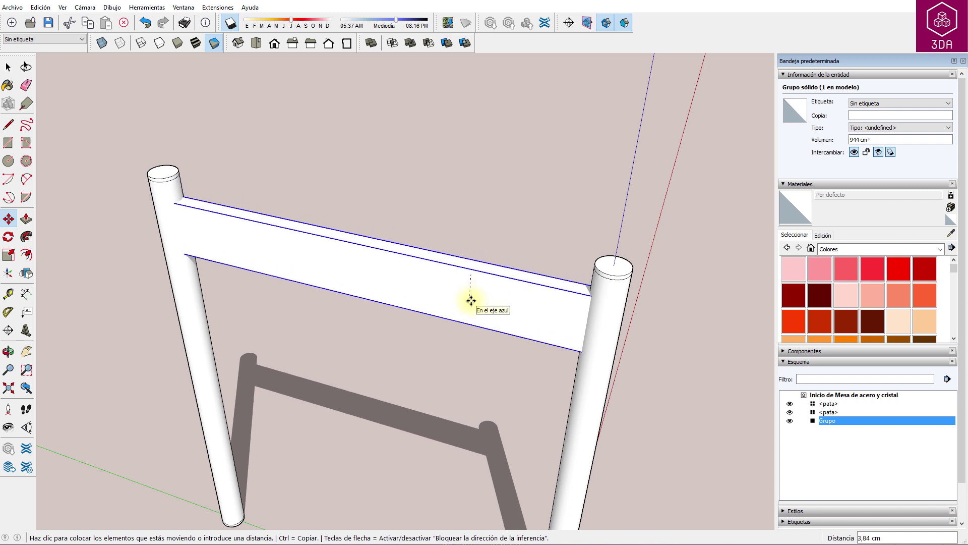
type("2")
key("Return")
key("space")
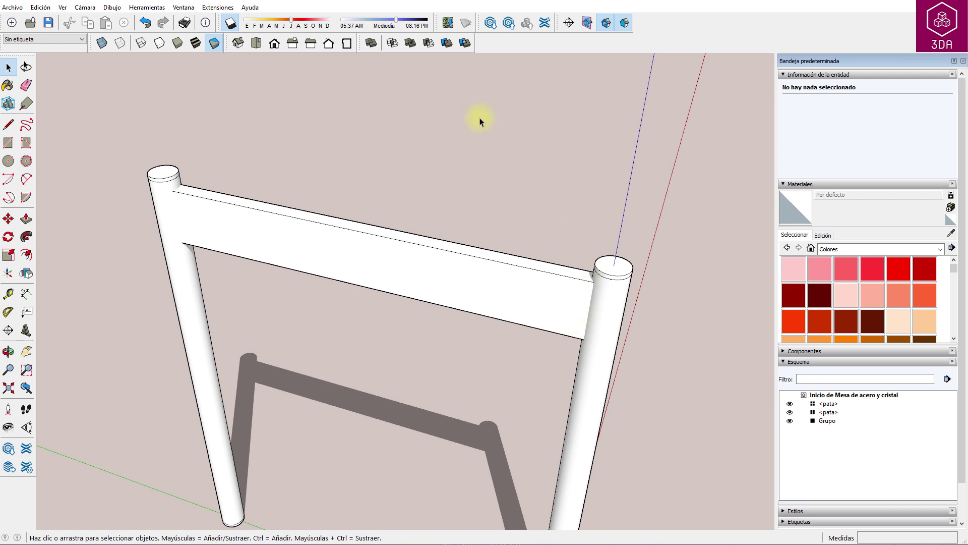
Trim the rail where the right leg passes through it using Solid Tools Trim.
left_click(446, 45)
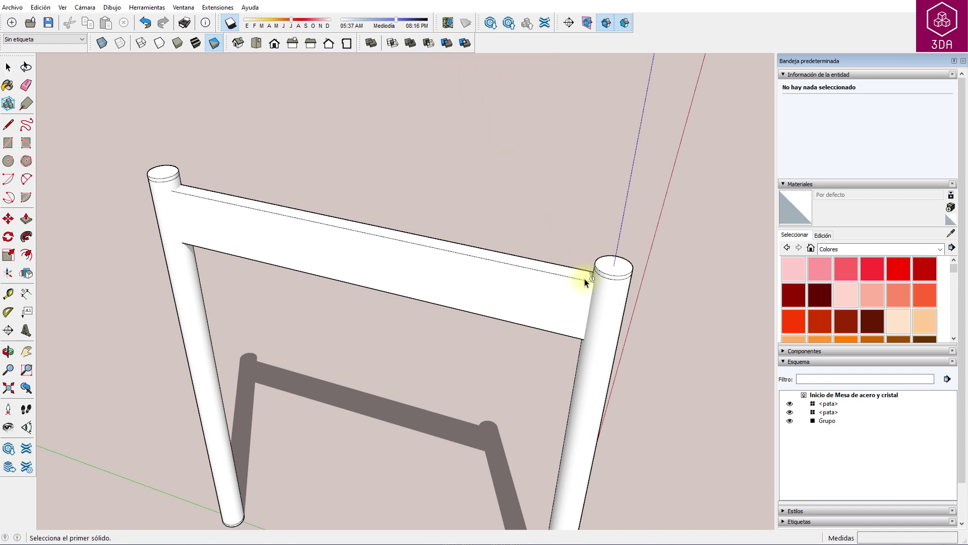
left_click(609, 312)
left_click(609, 311)
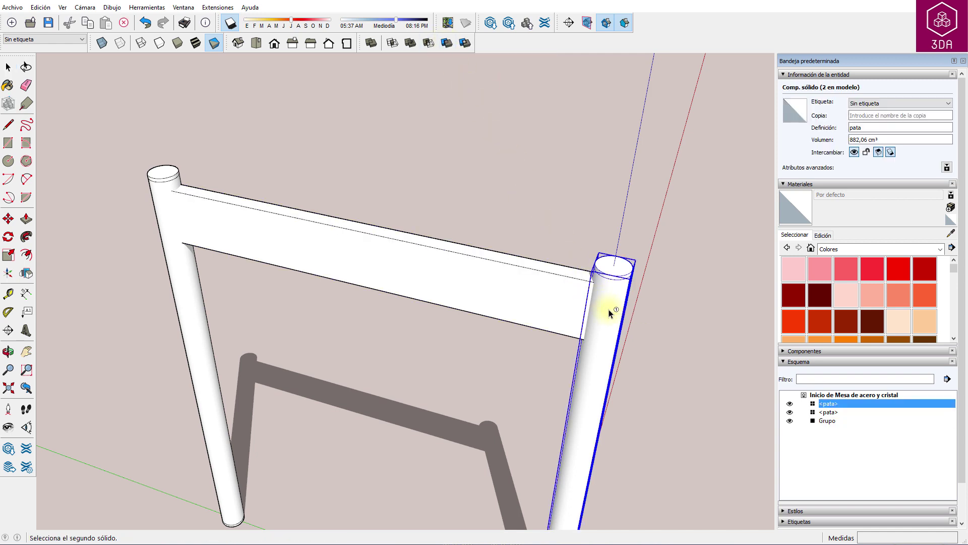
left_click(541, 296)
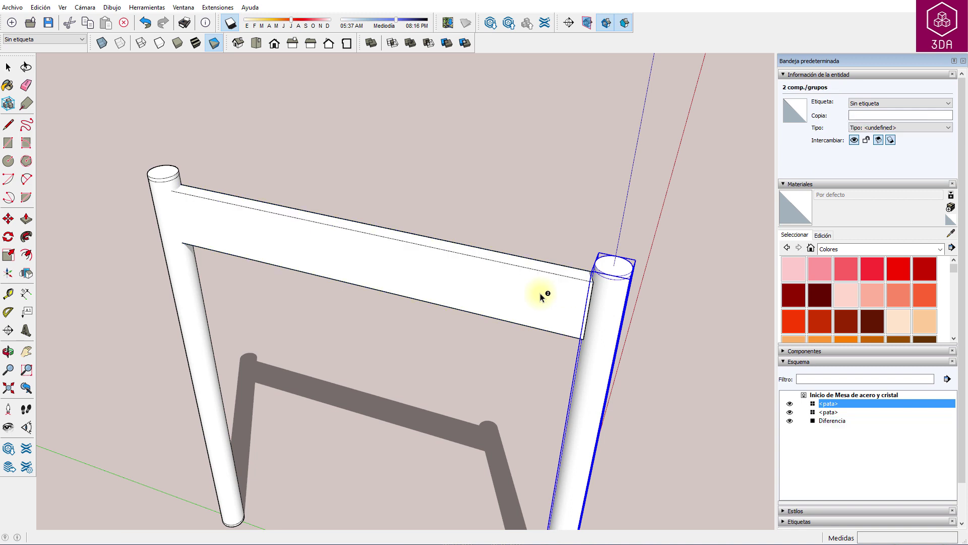
left_click(480, 71)
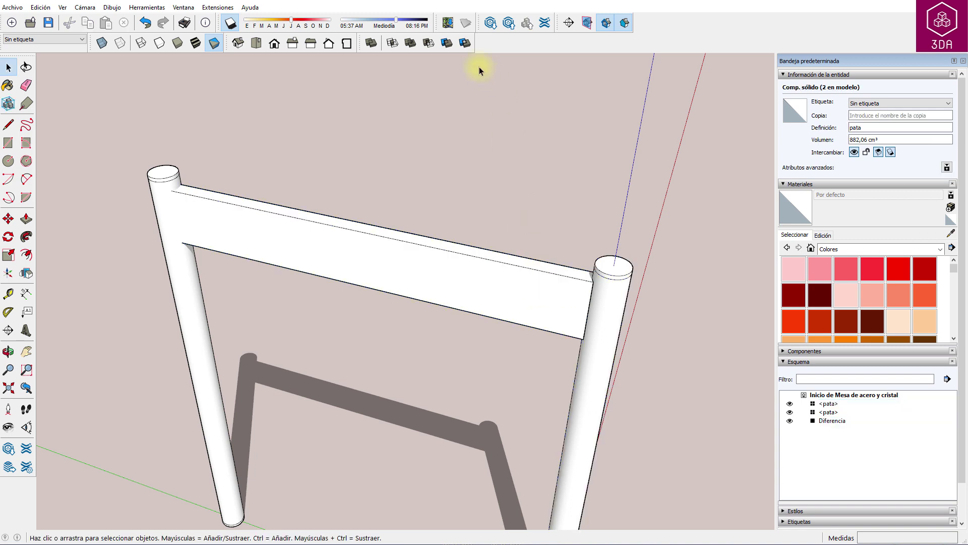
Trim the rail with the left leg too, then select and view the whole frame.
left_click(447, 43)
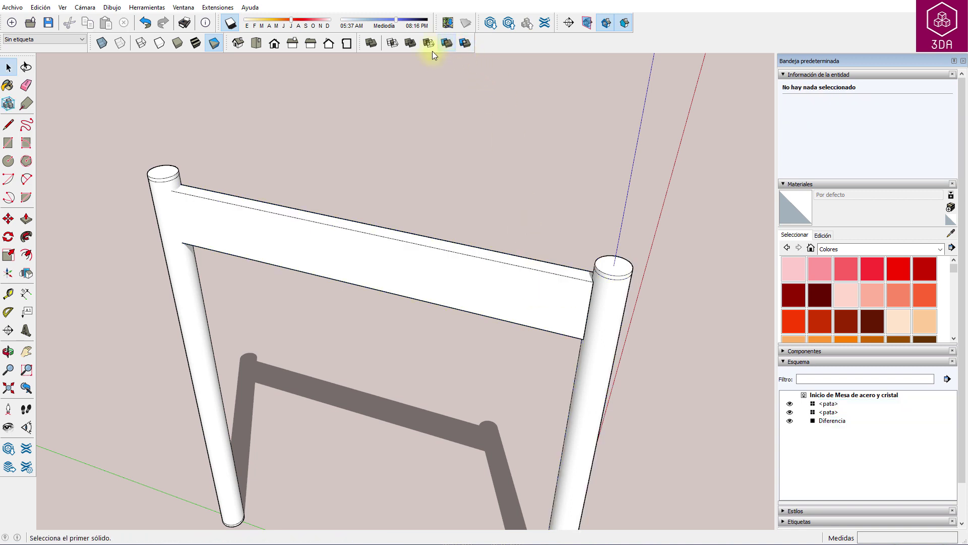
left_click(165, 205)
left_click(228, 218)
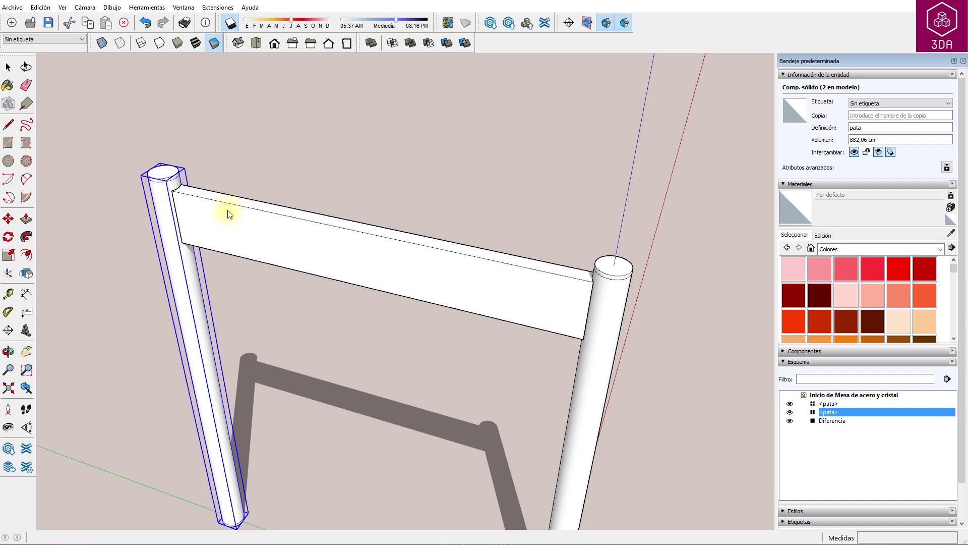
key("space")
left_click(238, 161)
key("ctrl+a")
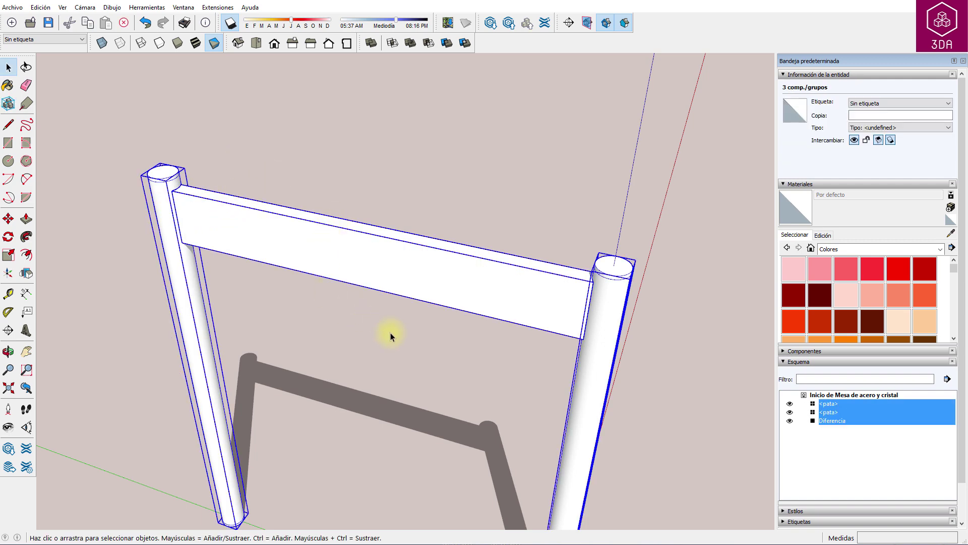
mouse_move(389, 331)
middle_mouse_down()
mouse_move(346, 369)
mouse_move(238, 348)
middle_mouse_up()
Copy the whole leg-and-rail frame 124 cm along the red axis.
key("m")
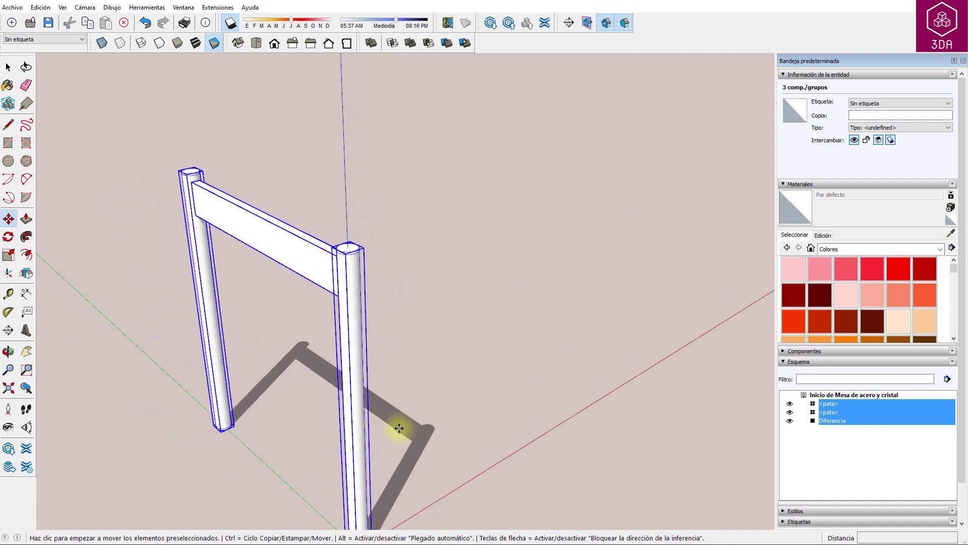
left_click(422, 422)
key("ctrl")
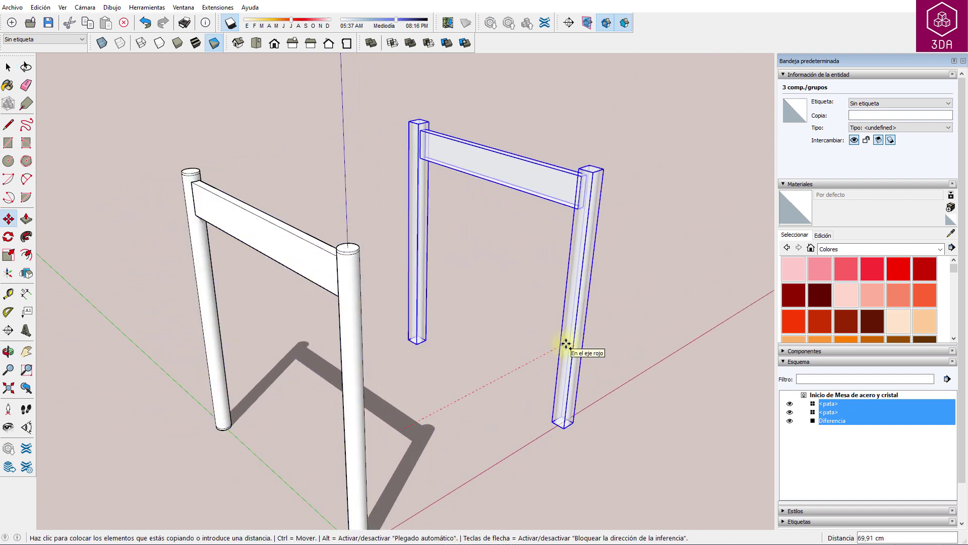
type("124")
key("Return")
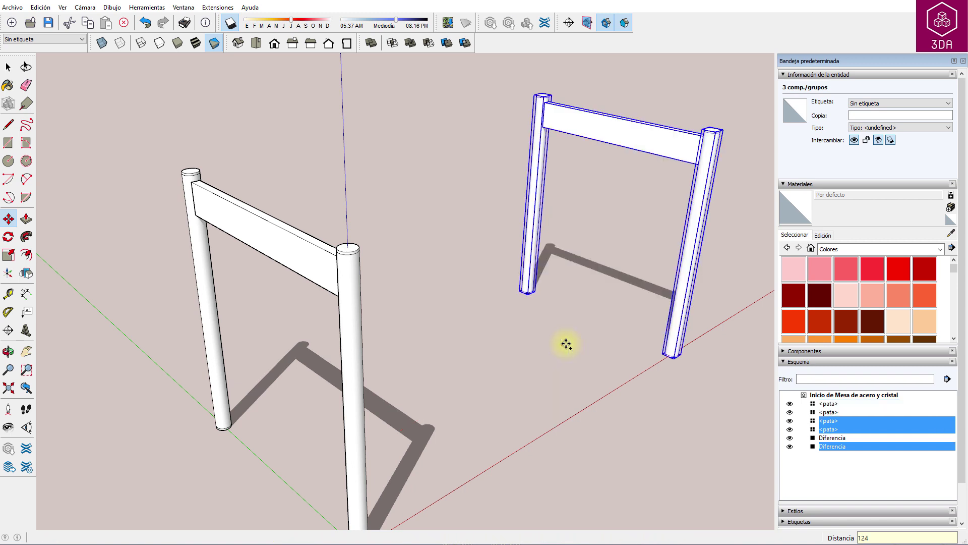
key("space")
left_click(566, 344)
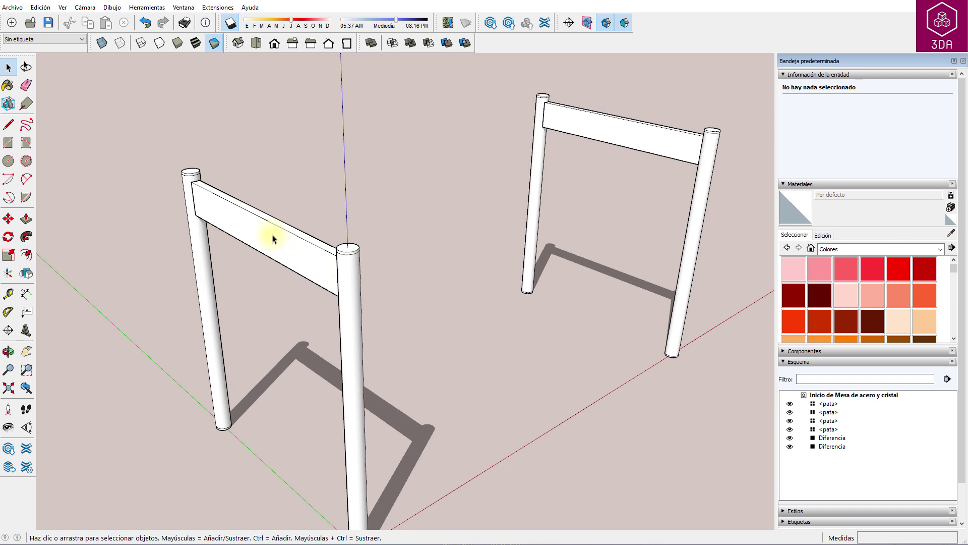
Place a guide 18 cm from the vertical axis plus a second parallel guide.
scroll(267, 235, "up", 1)
scroll(267, 236, "up", 2)
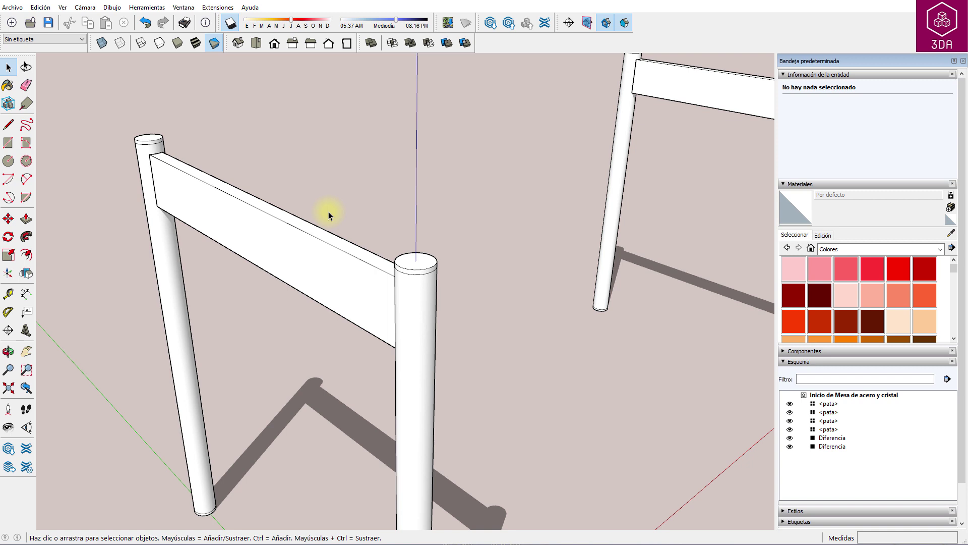
key("t")
left_click(416, 233)
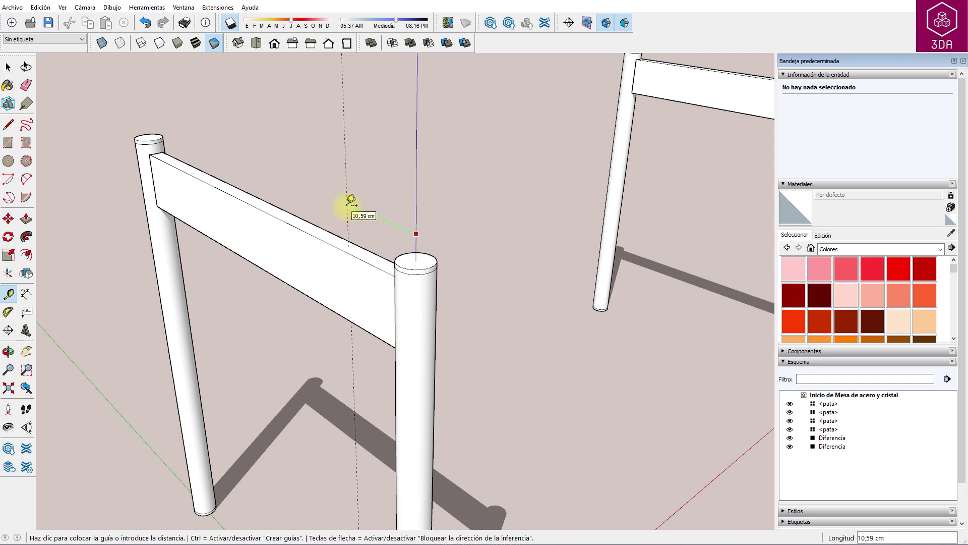
type("18")
key("Return")
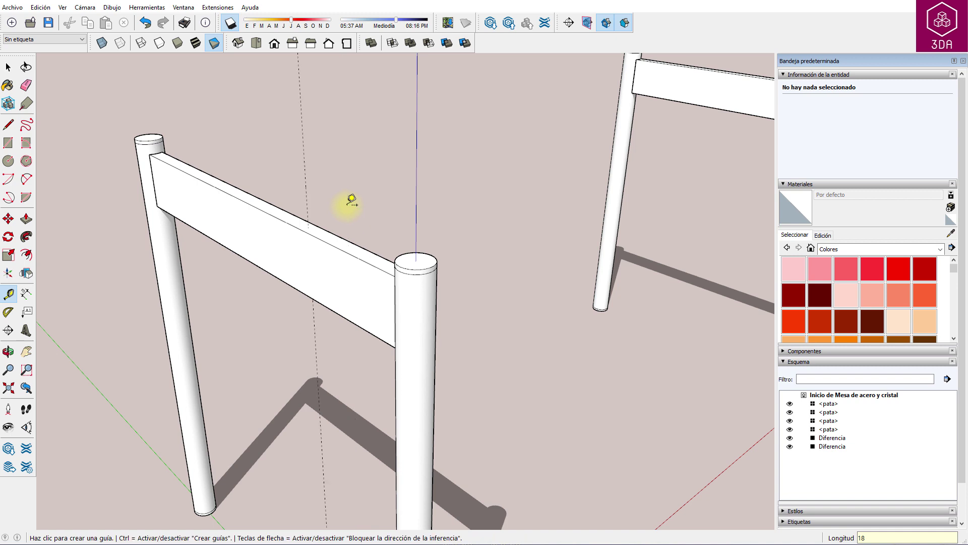
left_click(307, 199)
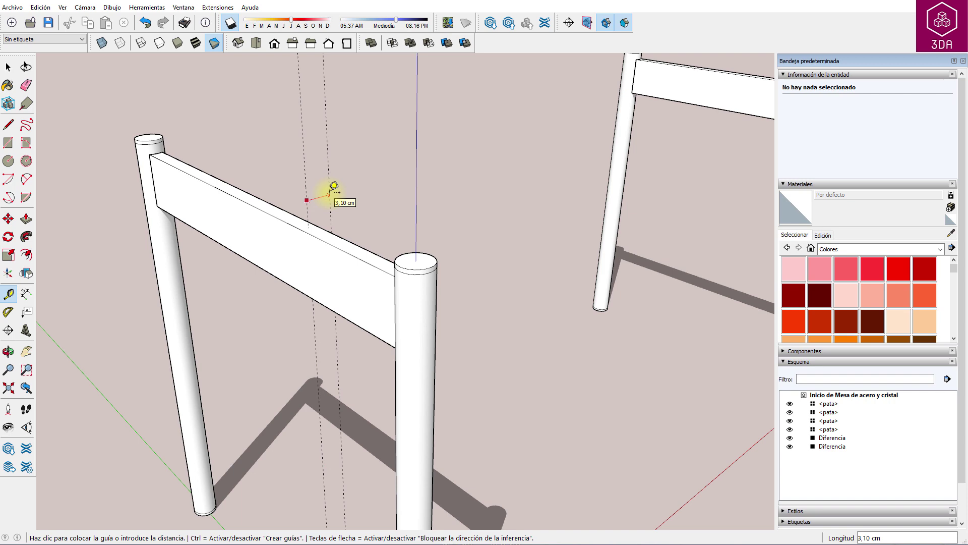
key("Return")
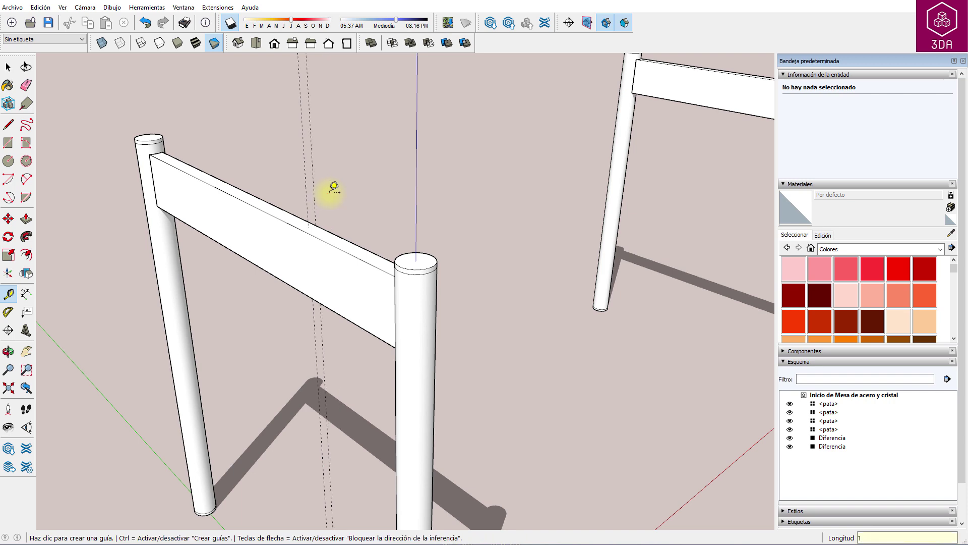
Add guides 1 cm below the rail's top edge on its front face.
mouse_move(330, 190)
middle_mouse_down()
mouse_move(272, 233)
mouse_move(60, 299)
mouse_move(341, 190)
middle_mouse_up()
scroll(341, 191, "up", 2)
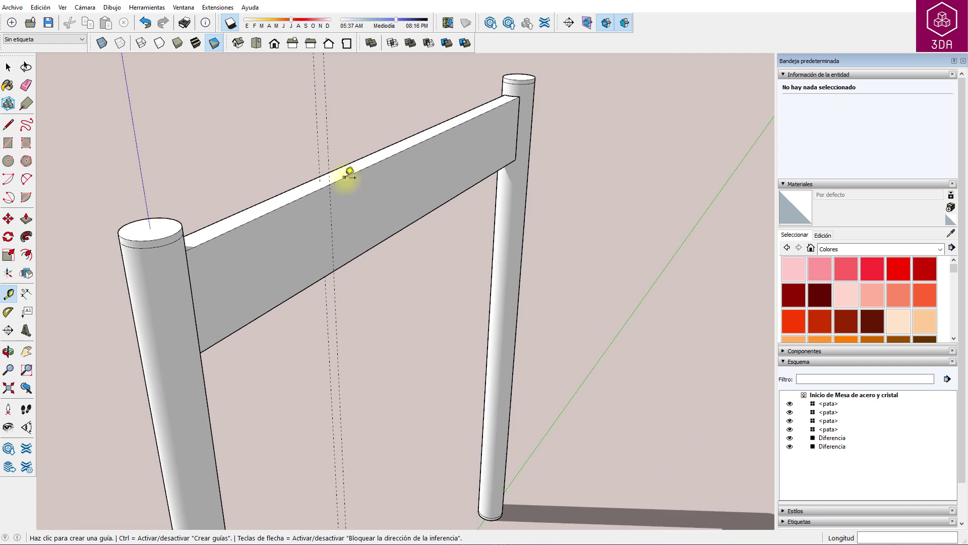
left_click(343, 178)
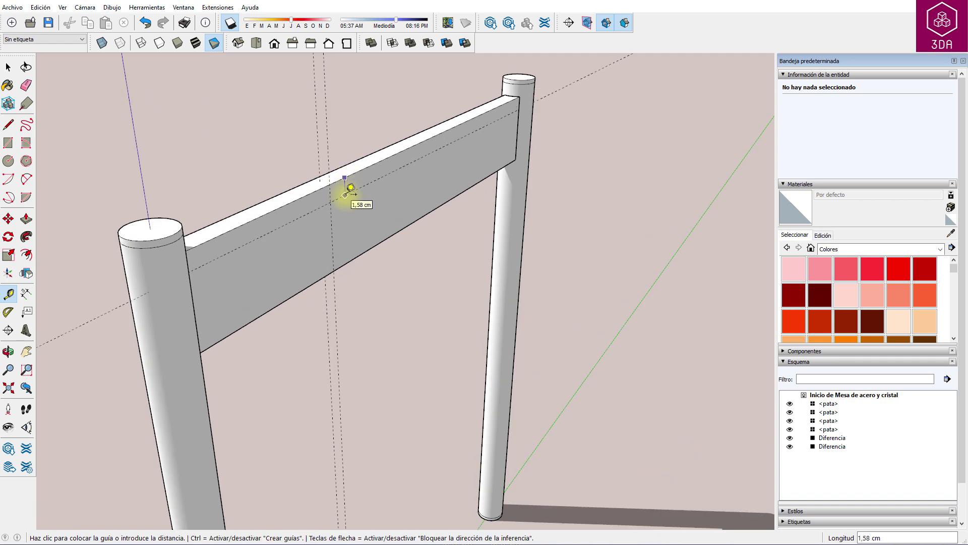
type("1")
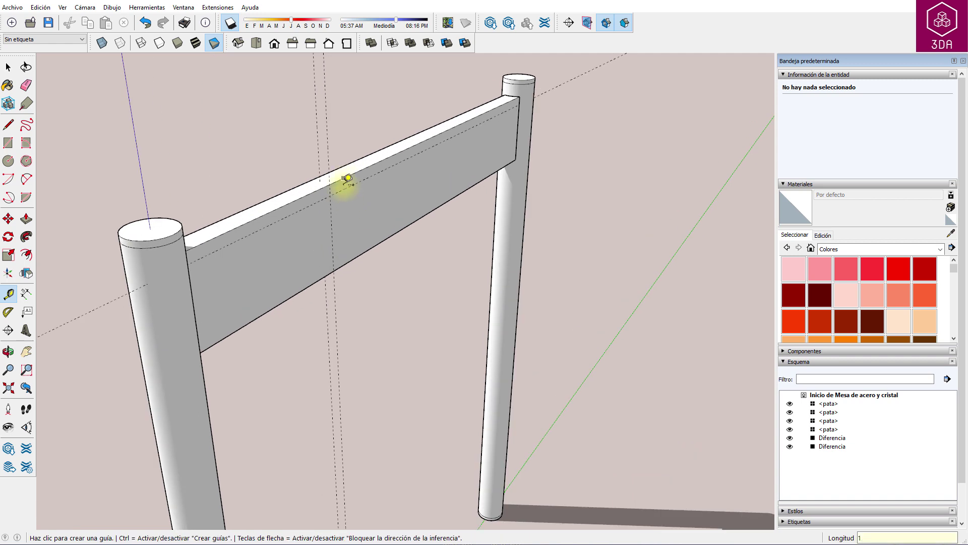
left_click(344, 189)
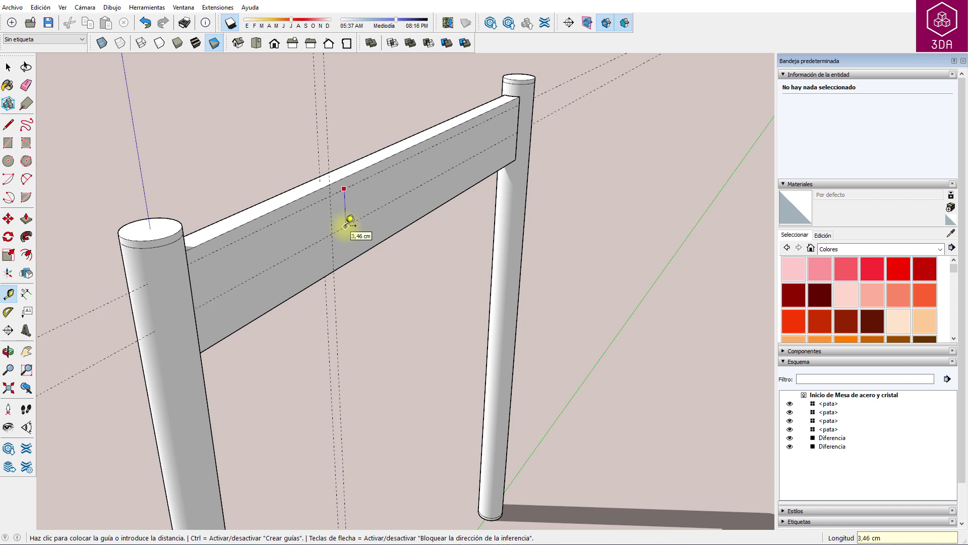
key("Escape")
key("space")
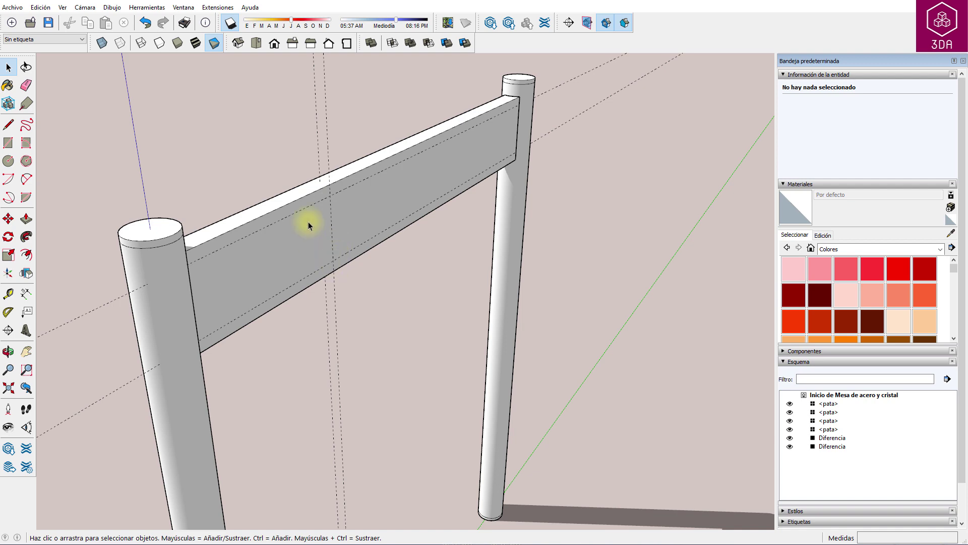
scroll(309, 201, "down", 2)
scroll(324, 281, "down", 2)
scroll(337, 316, "down", 1)
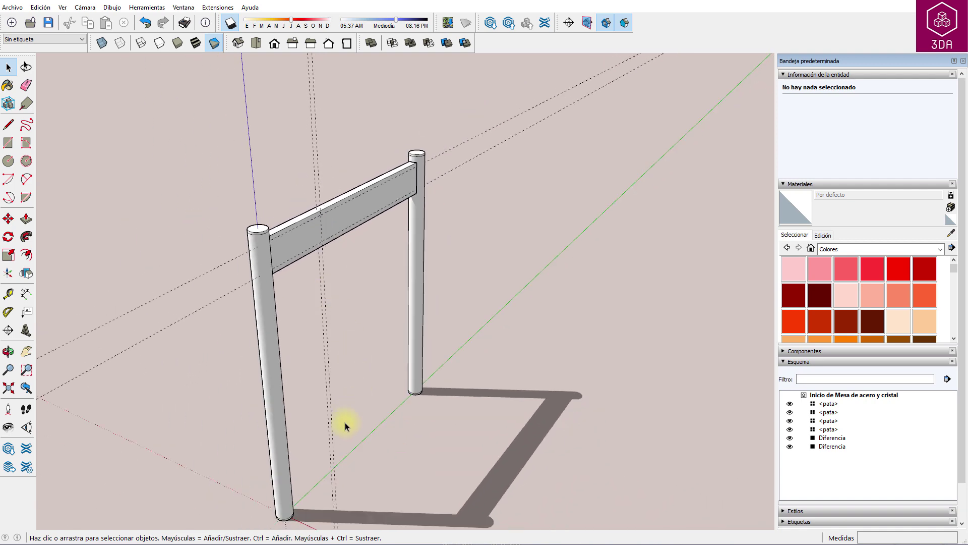
Add guides across and lower on the rail, then delete the stray vertical guide.
key("t")
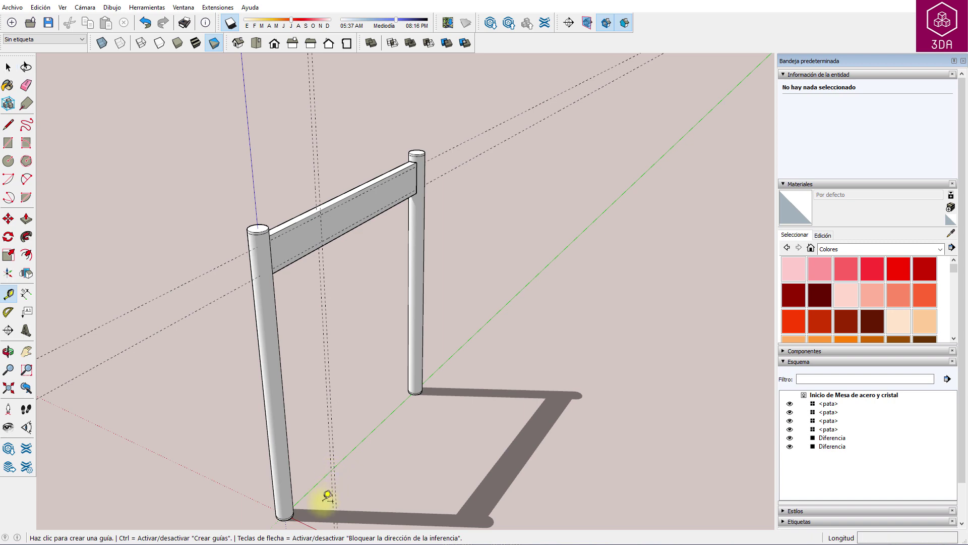
left_click(309, 525)
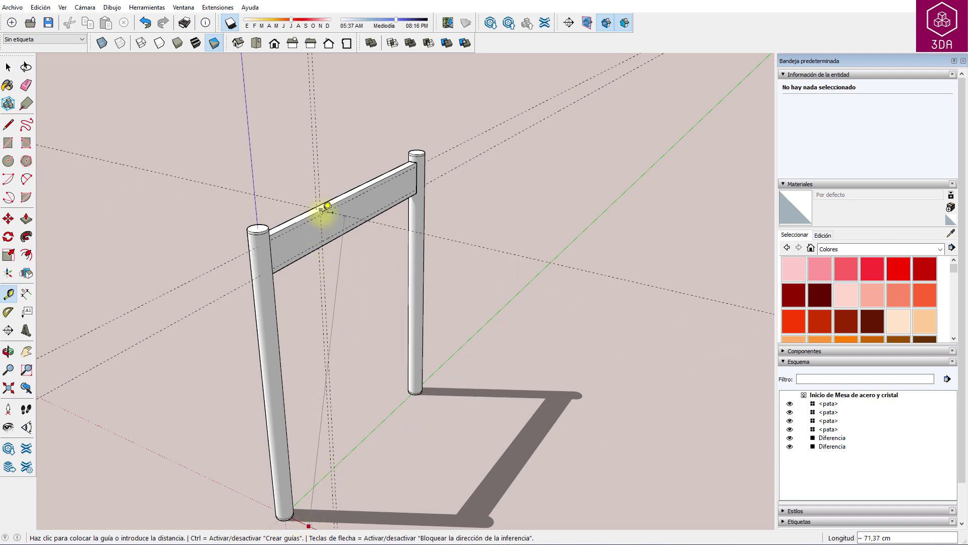
left_click(333, 216)
scroll(331, 214, "up", 2)
scroll(327, 212, "up", 1)
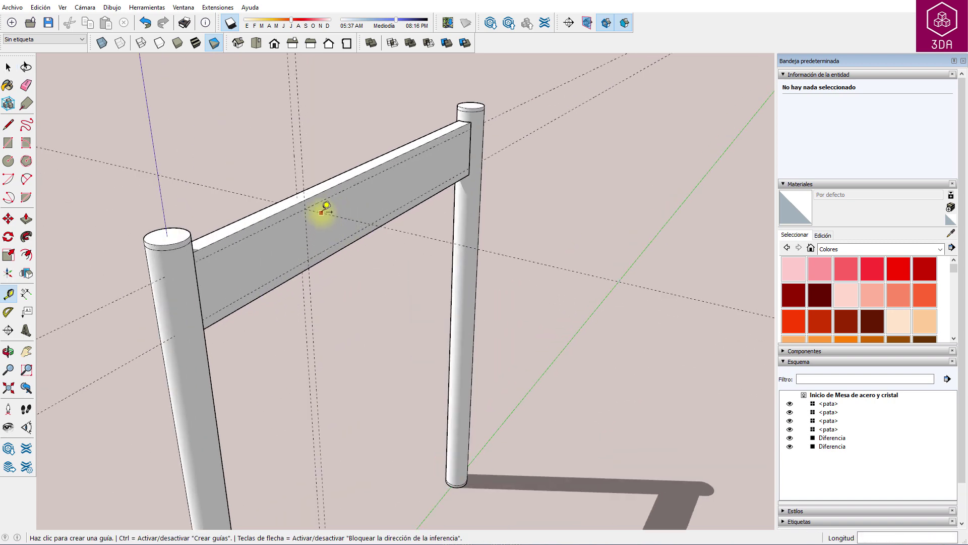
left_click(321, 212)
left_click(311, 256)
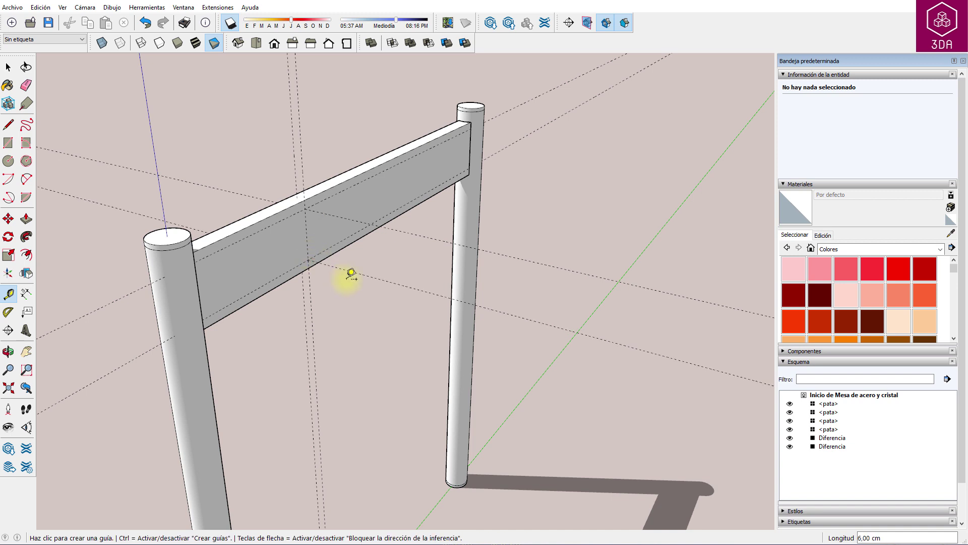
key("space")
left_click(297, 185)
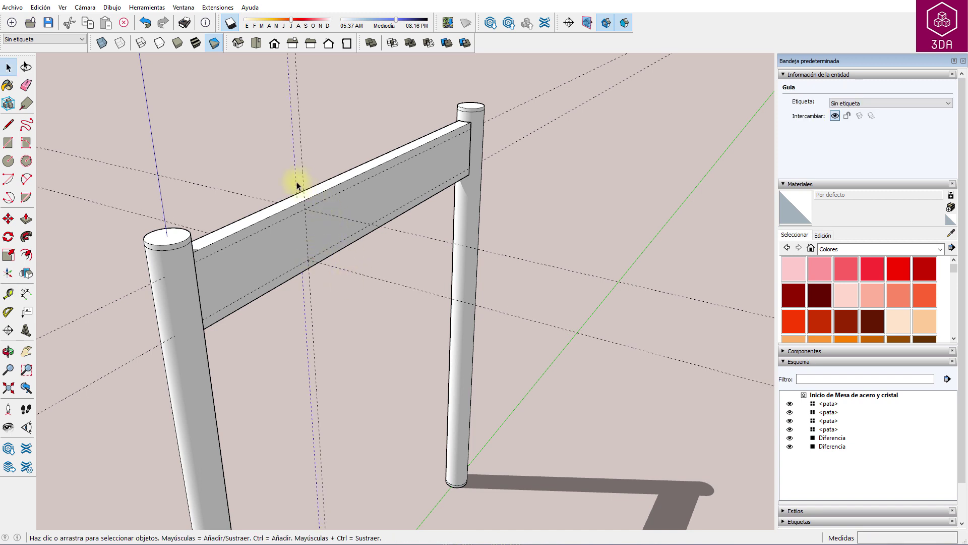
key("Delete")
Draw a 6 cm slanted wire segment and a 2,8 cm drop from the rail's guide crossing.
key("l")
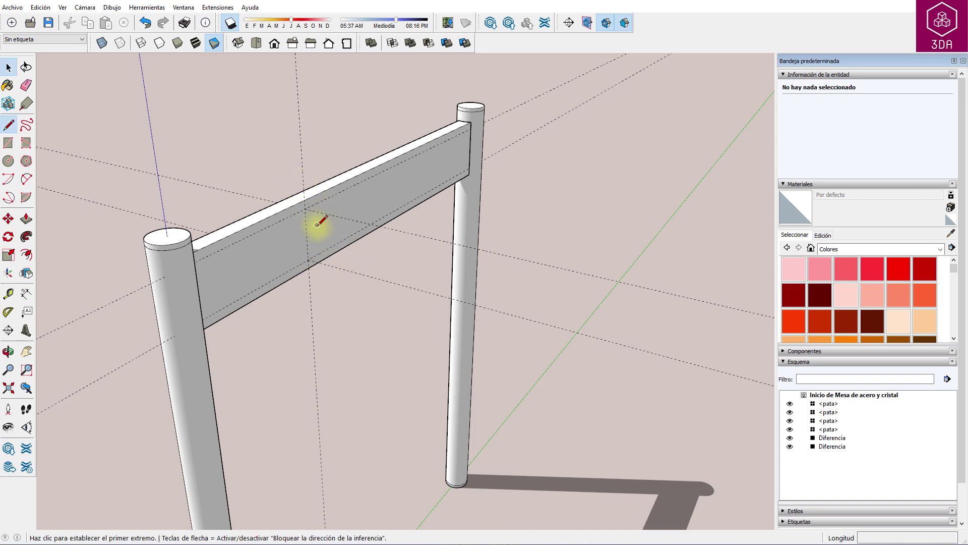
left_click(309, 260)
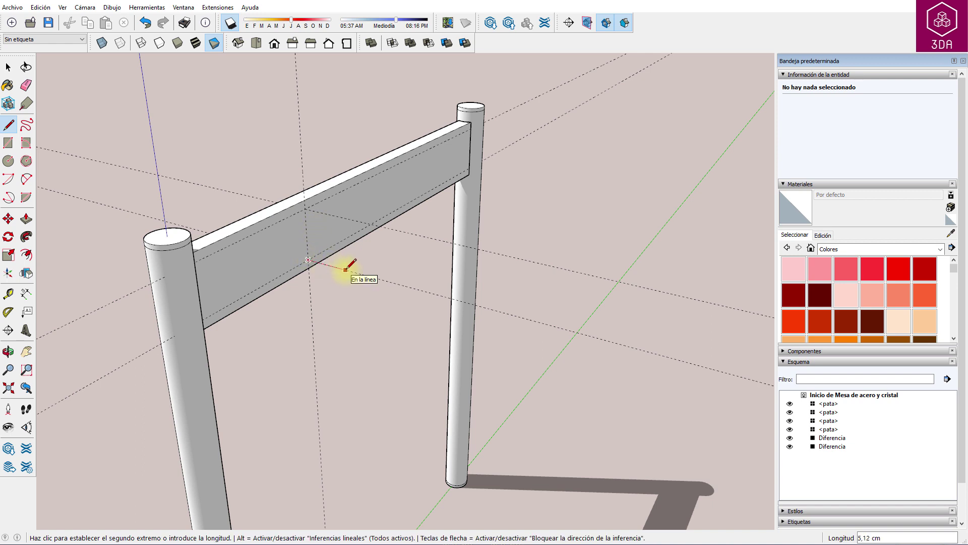
type("5")
left_click(345, 269)
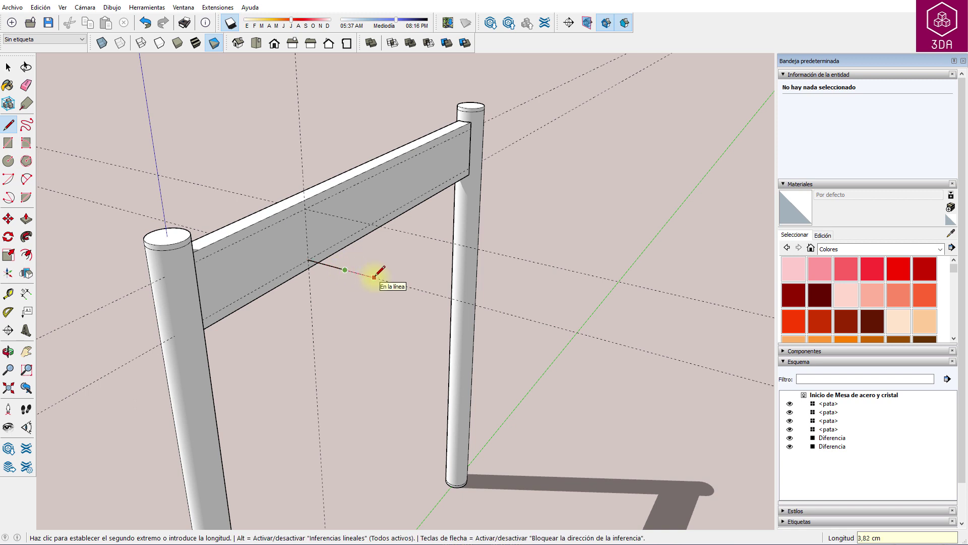
type("6")
key("Return")
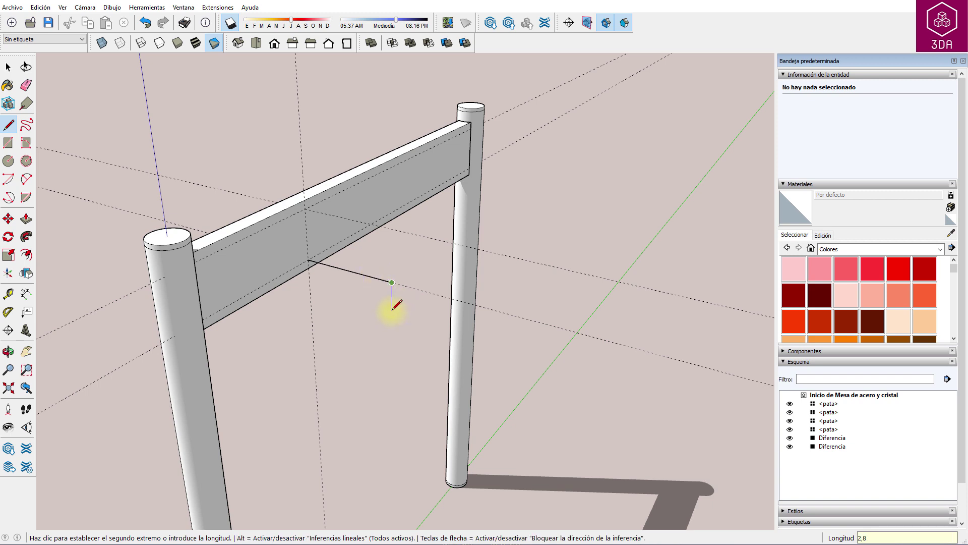
key("Return")
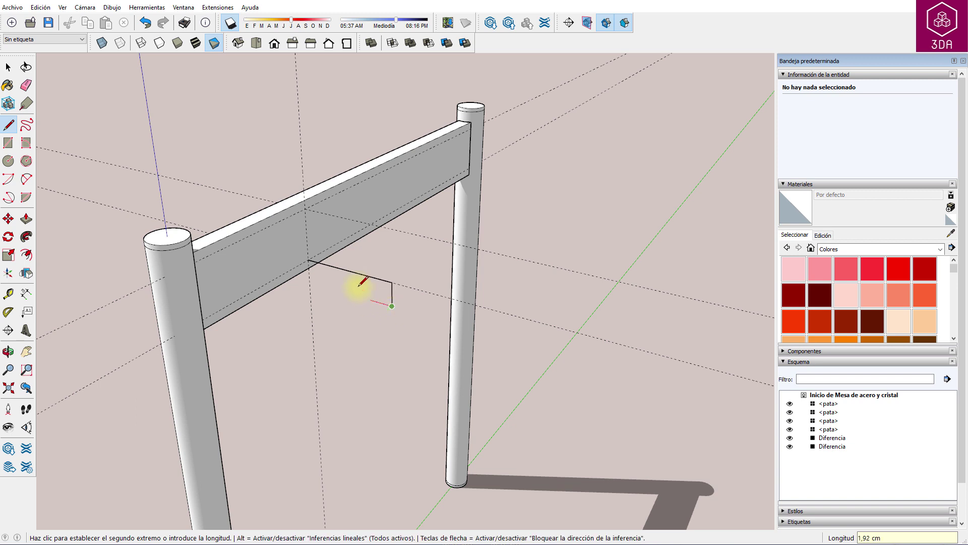
left_click(346, 271)
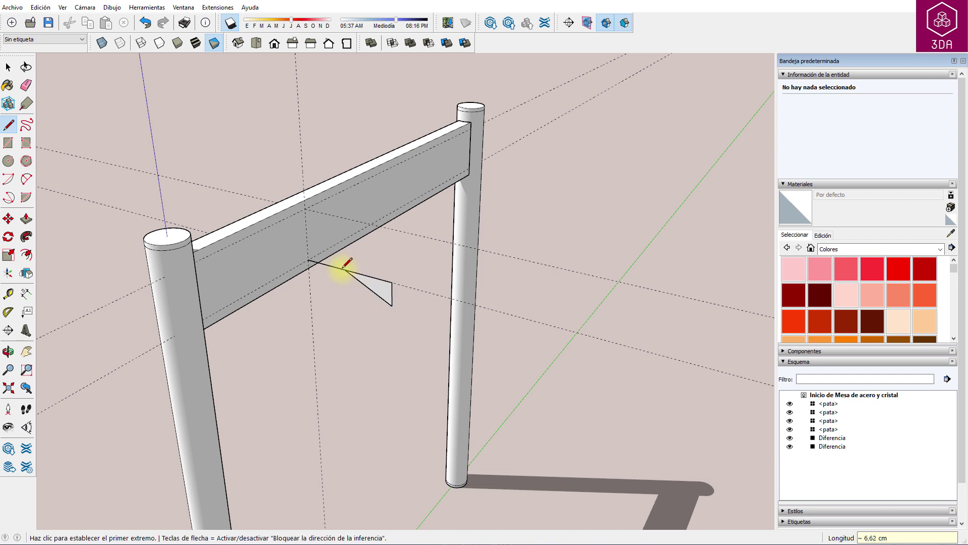
key("space")
Delete the stray closing edge and draw the long wire run to the right.
left_click(371, 278)
key("Delete")
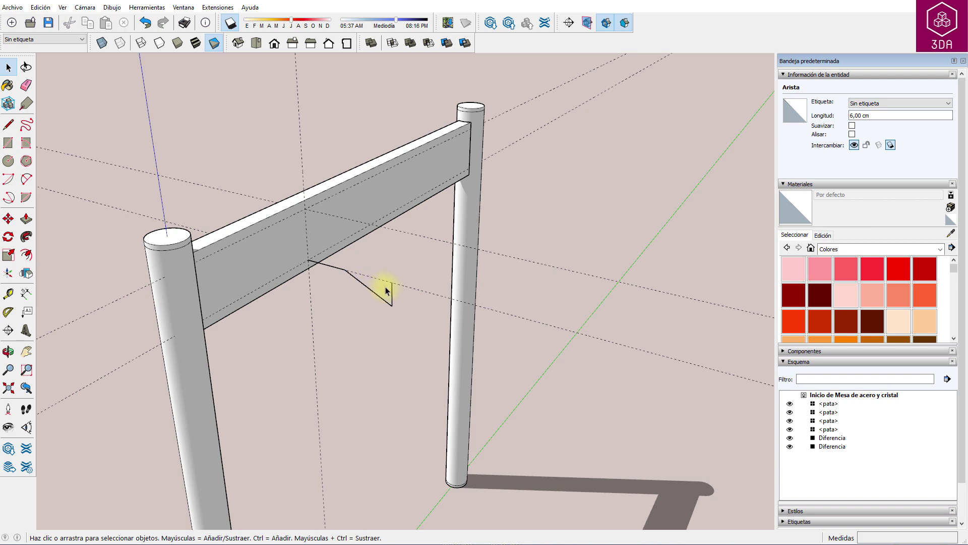
key("l")
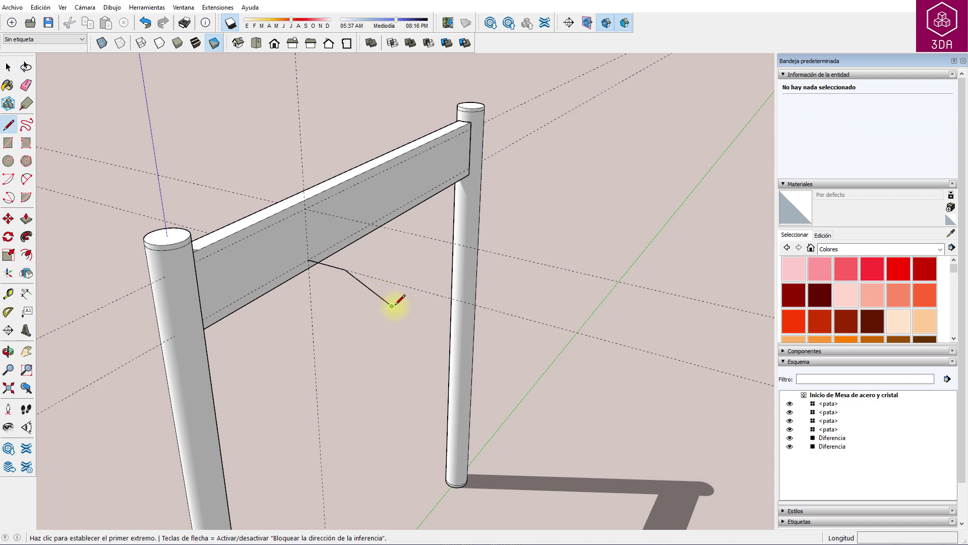
left_click(392, 306)
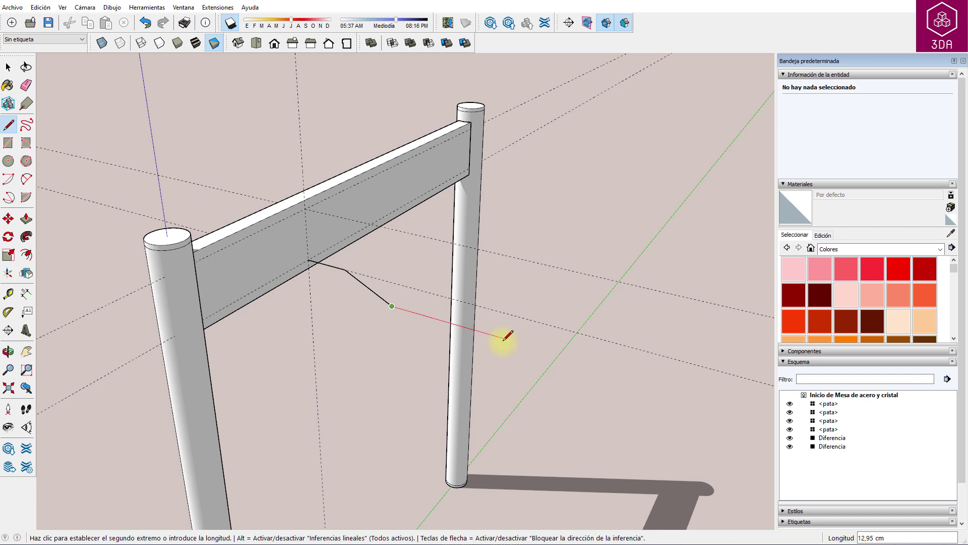
key("Return")
key("space")
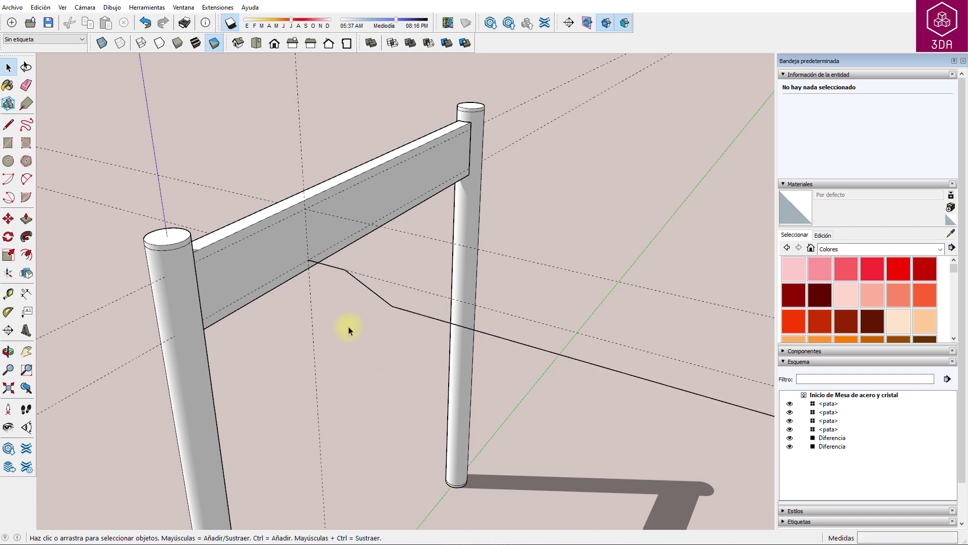
Round the first bend of the wire path with a 4 cm radius arc.
mouse_move(346, 279)
middle_mouse_down()
mouse_move(378, 262)
mouse_move(368, 262)
middle_mouse_up()
scroll(367, 262, "up", 3)
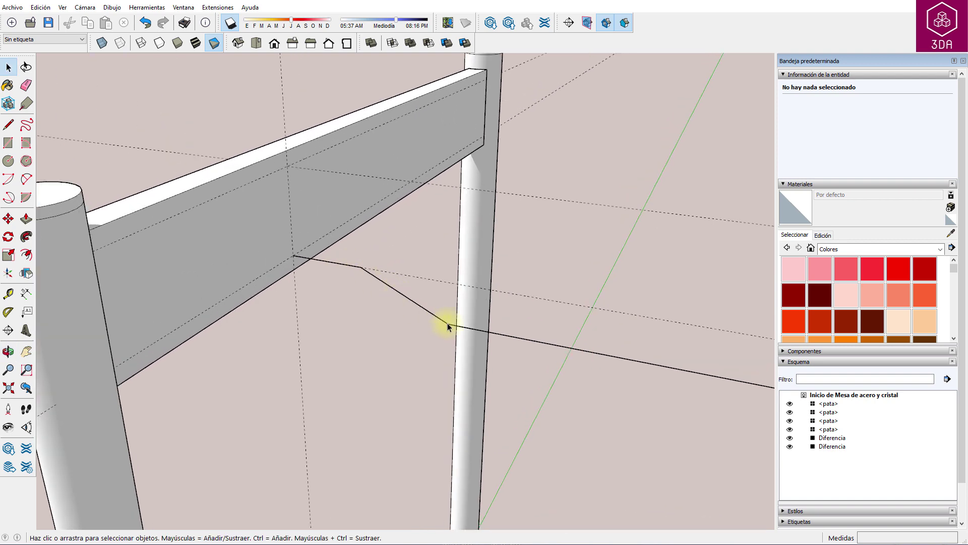
key("a")
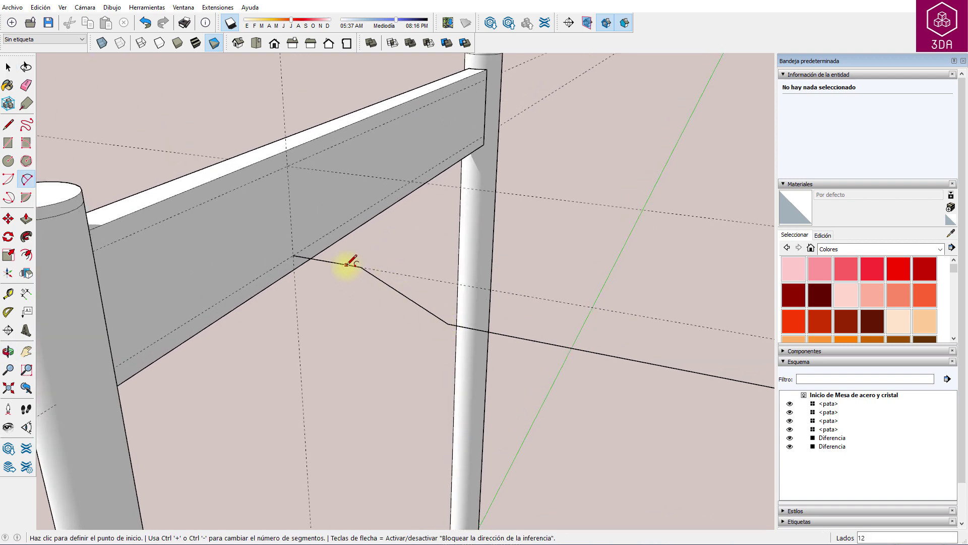
left_click(347, 264)
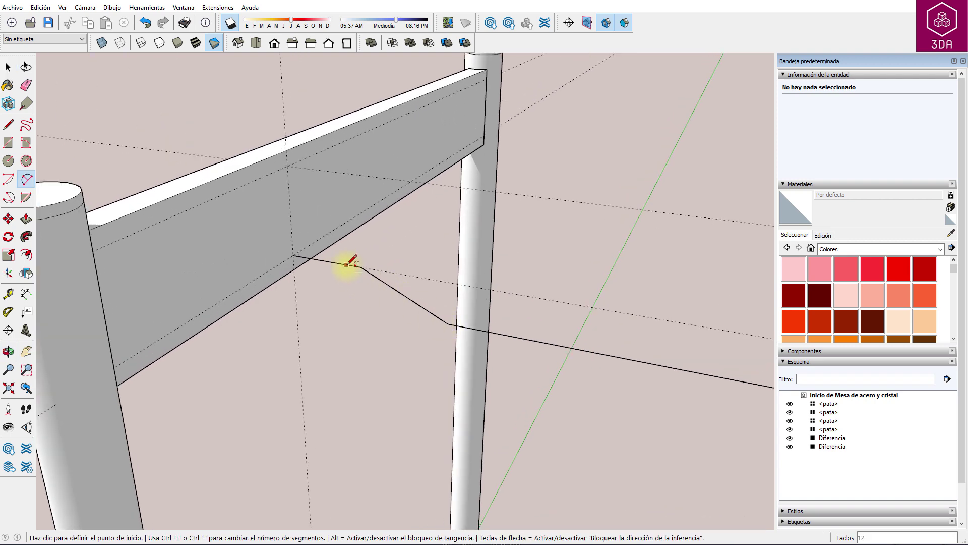
left_click(375, 274)
key("space")
left_click(372, 275)
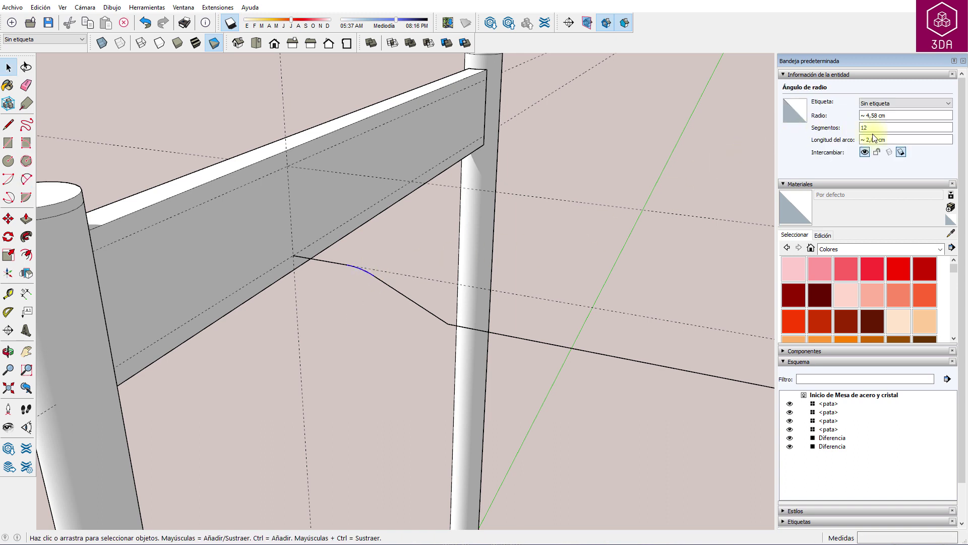
left_click(878, 116)
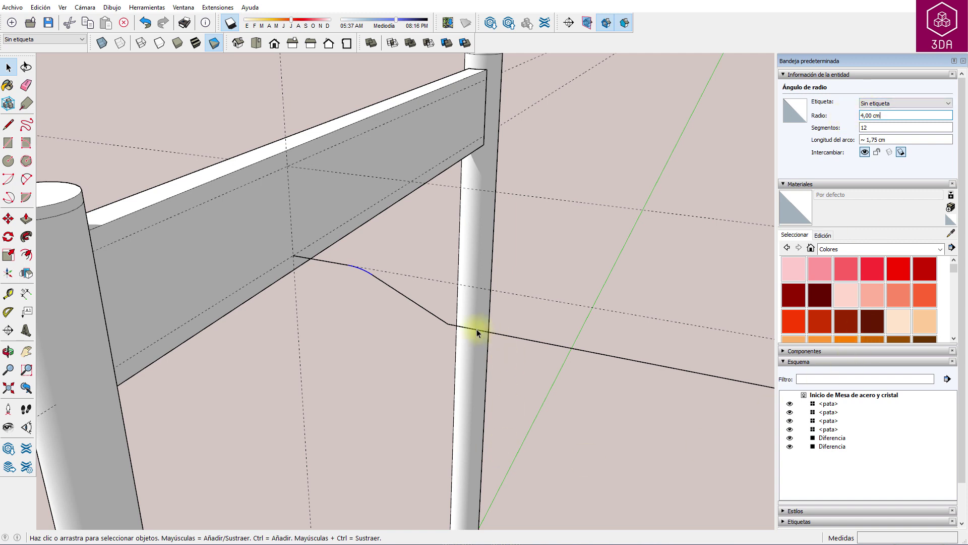
Round the second bend of the wire path with a 4 cm radius arc.
key("a")
left_click(433, 314)
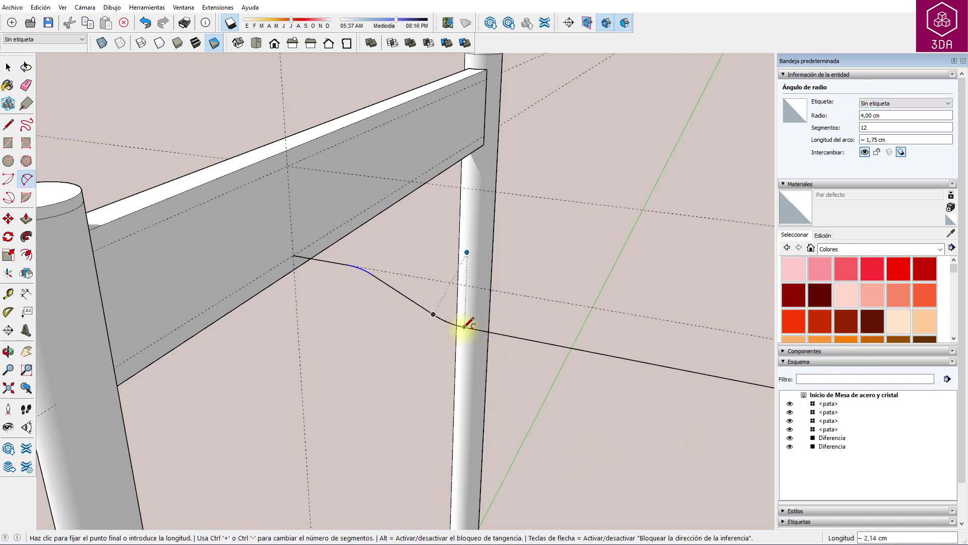
key("space")
left_click(447, 325)
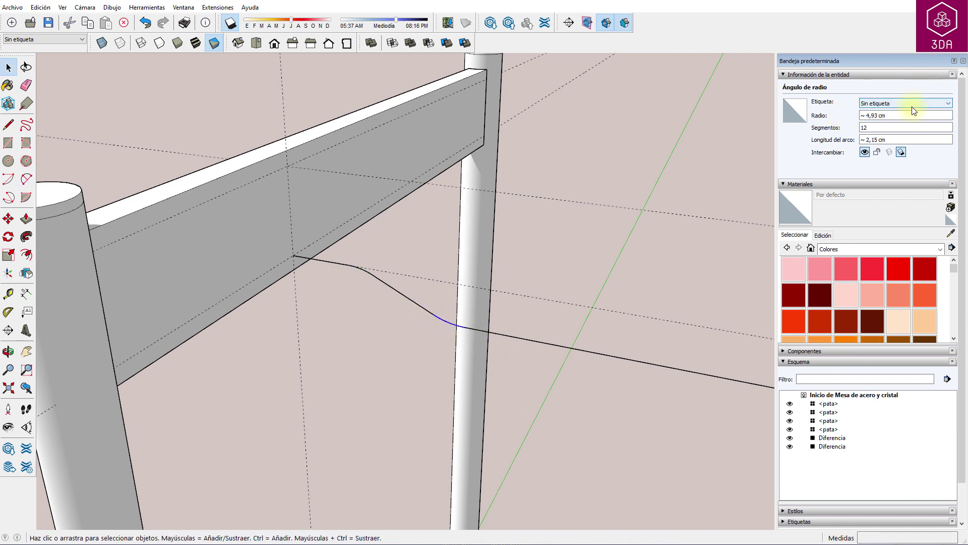
left_click(883, 116)
type("4")
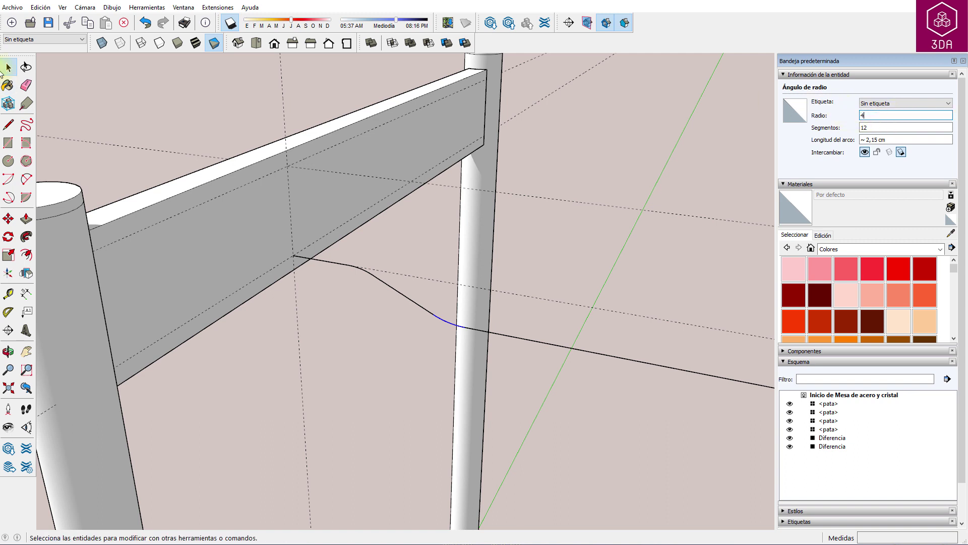
left_click(404, 246)
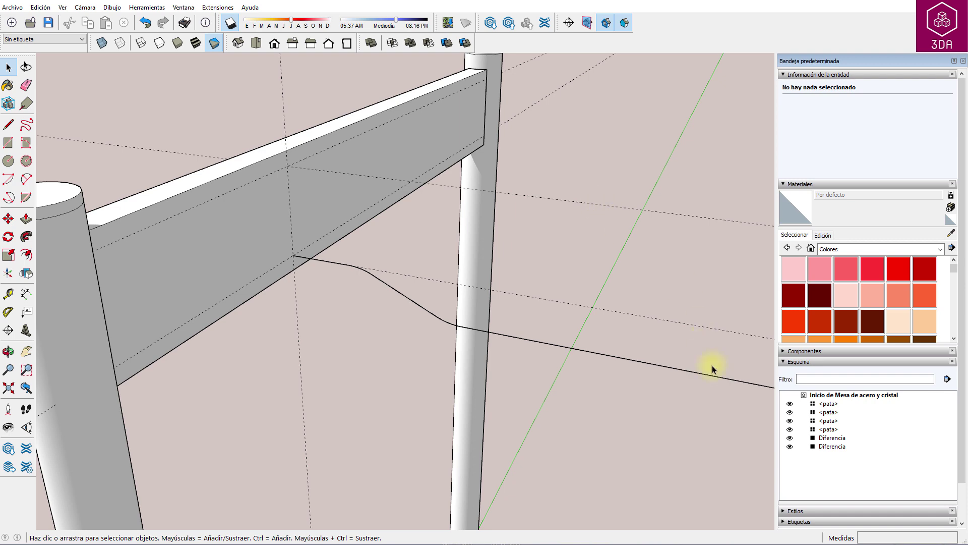
middle_click_drag(682, 342, 432, 275)
Place a guide 0,6 cm off the long wire segment.
key("t")
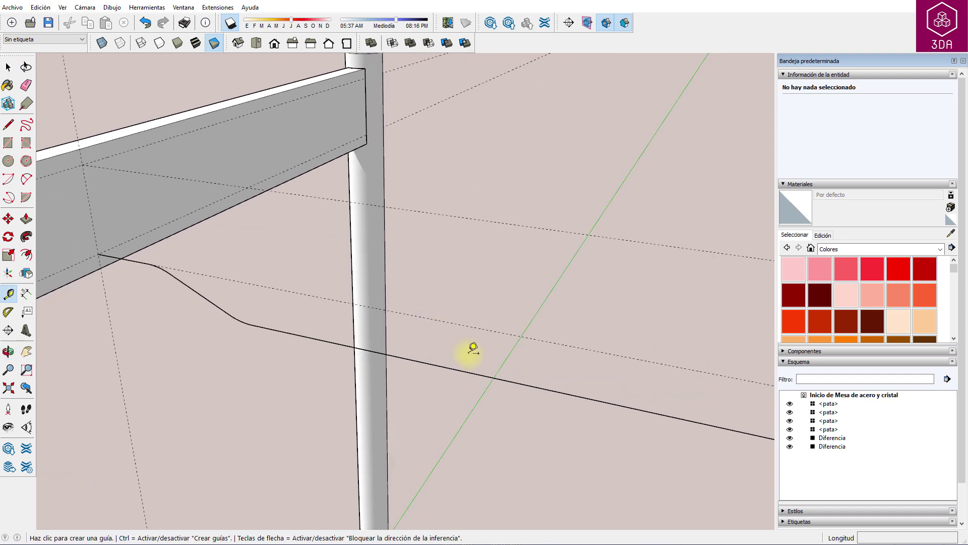
left_click(469, 372)
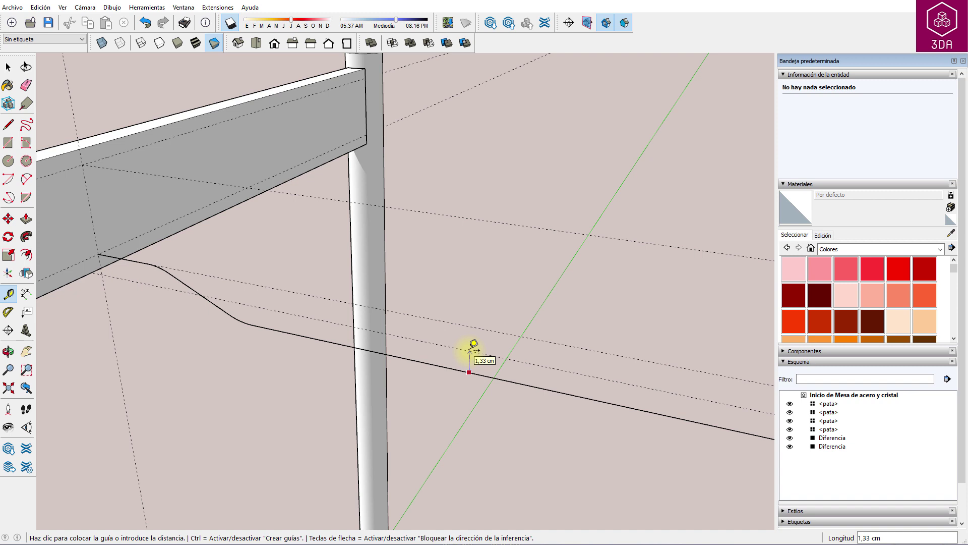
type("0,6")
key("Return")
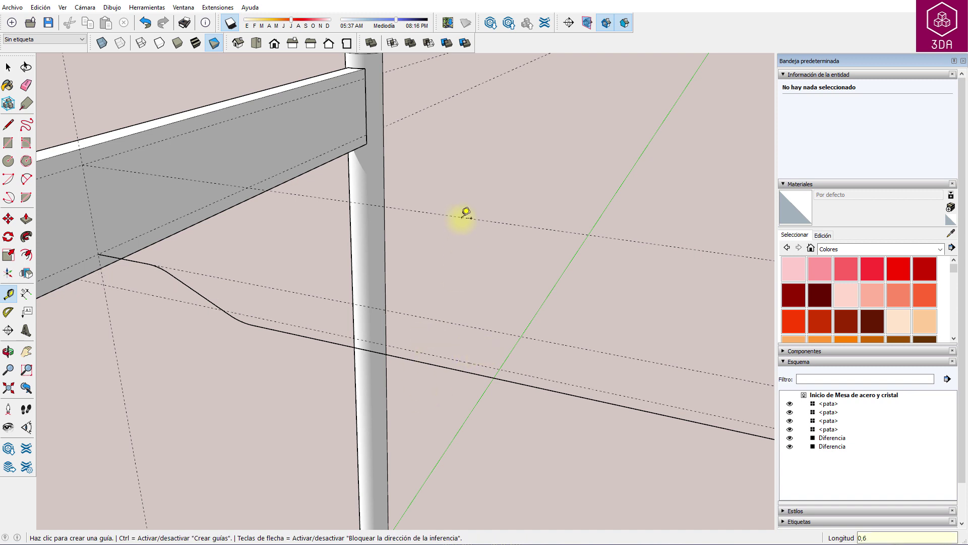
left_click(460, 217)
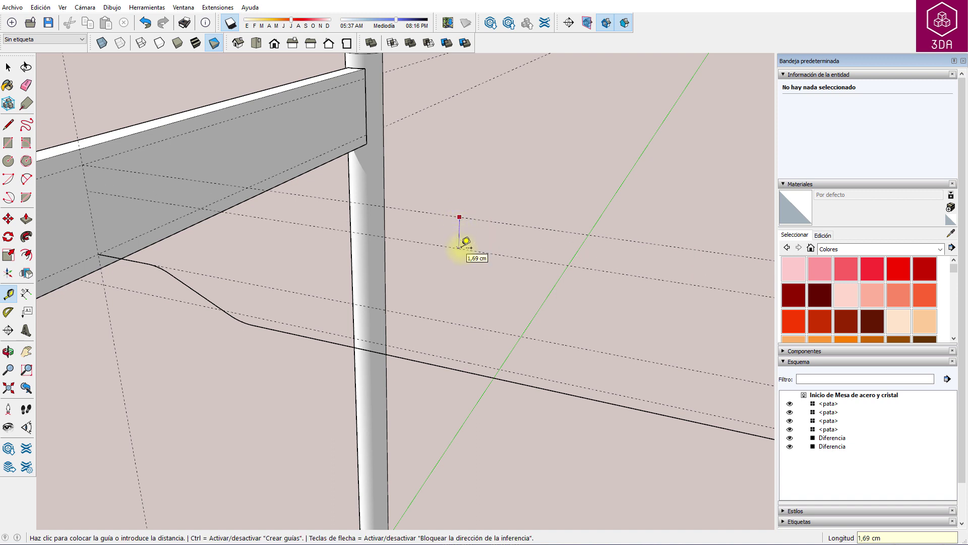
key("Escape")
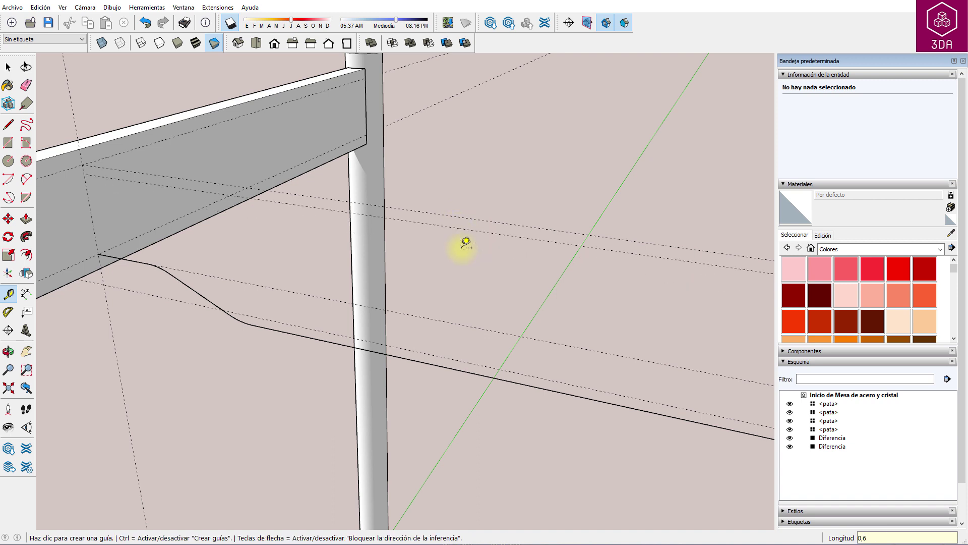
Place a guide 61 cm from the end of the rail.
scroll(367, 262, "down", 2)
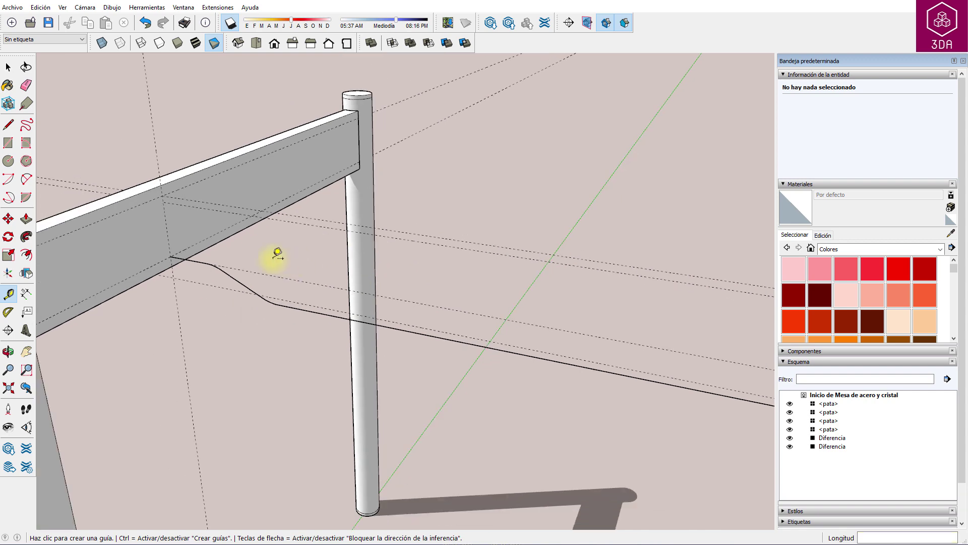
scroll(277, 255, "down", 2)
scroll(202, 182, "down", 1)
left_click(191, 178)
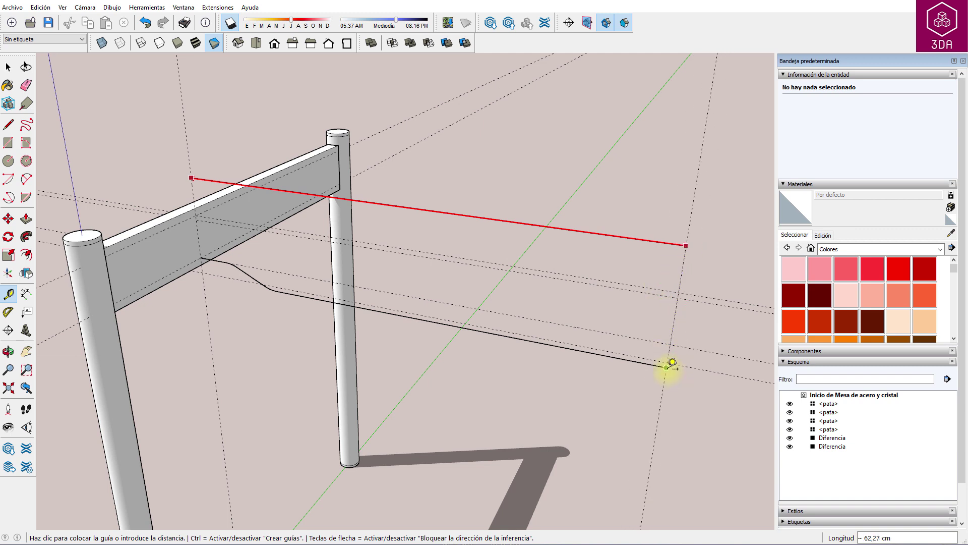
left_click(671, 364)
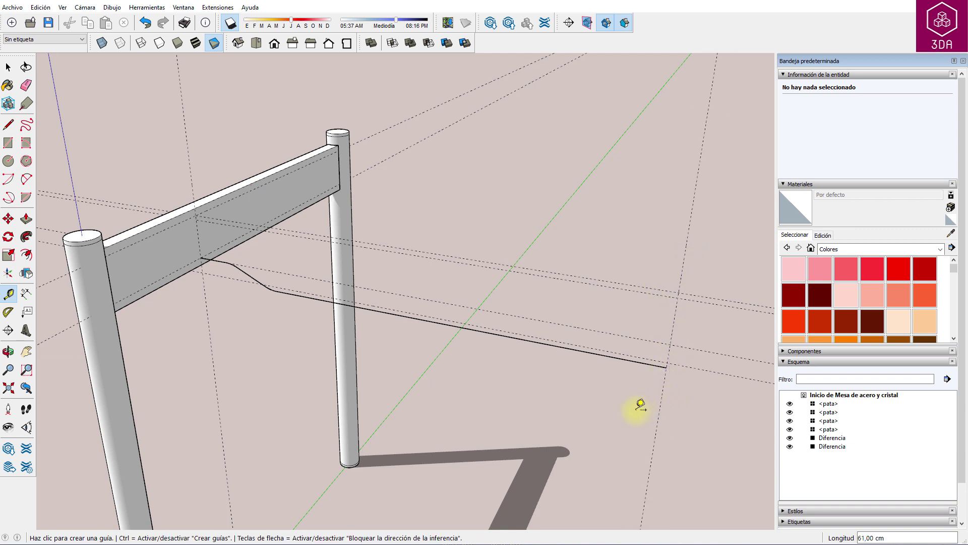
key("space")
Add two guides offset 12,5 cm, parallel to the 61 cm guide.
key("t")
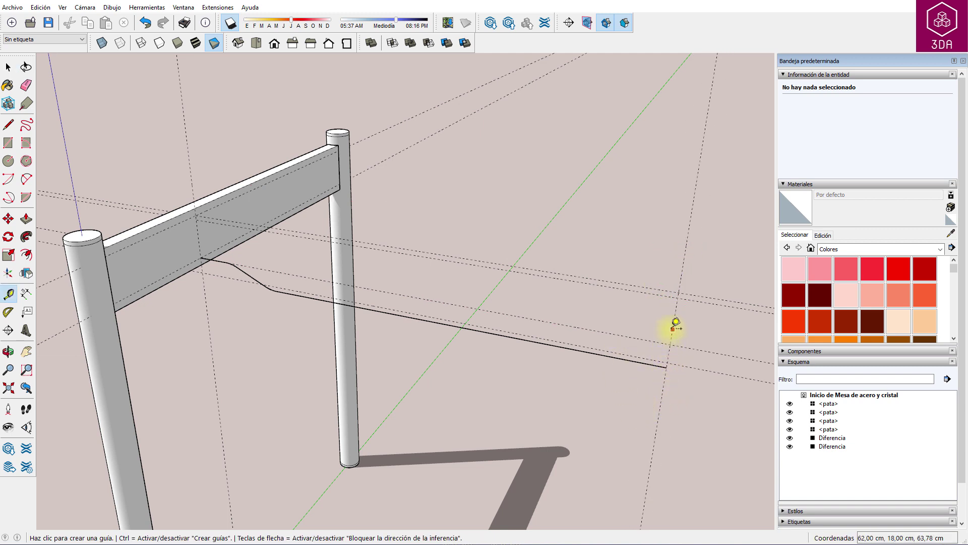
left_click(672, 328)
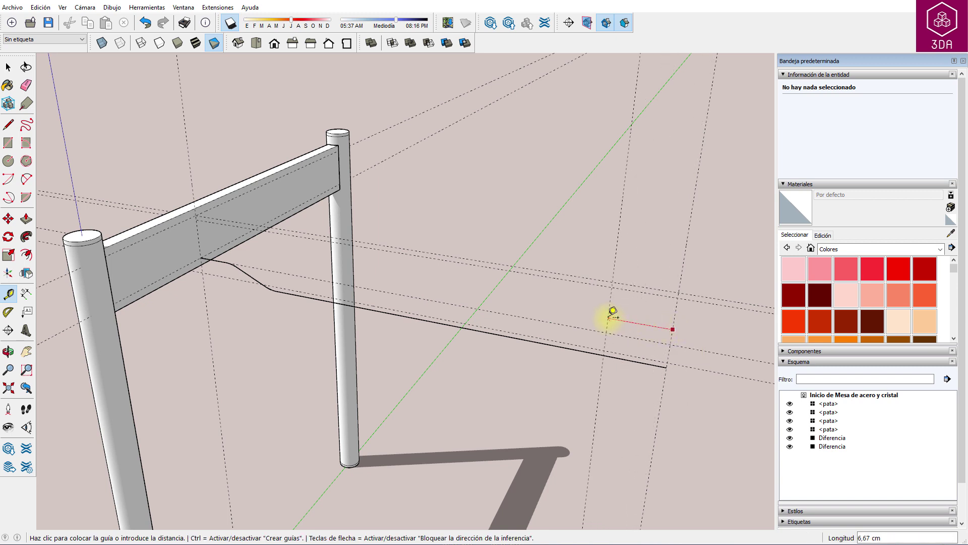
type("12,5")
key("Return")
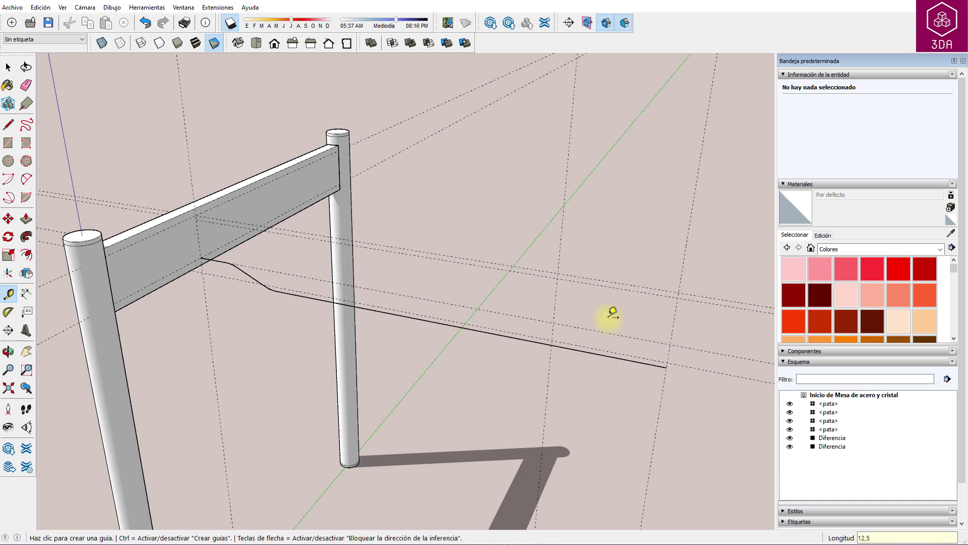
left_click(555, 300)
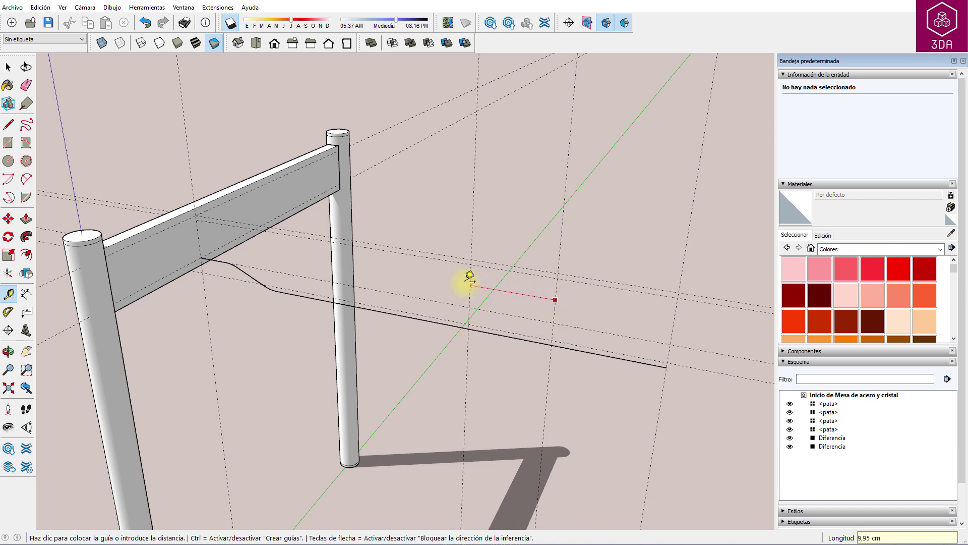
type("12,5")
key("Return")
Draw two lines from the guide point down to the long wire run and back up, forming a V.
key("l")
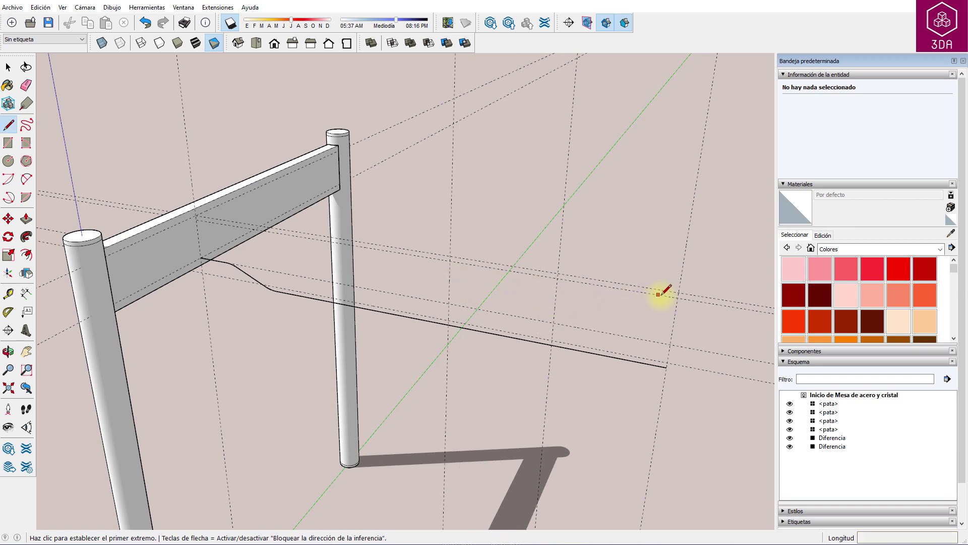
left_click(678, 298)
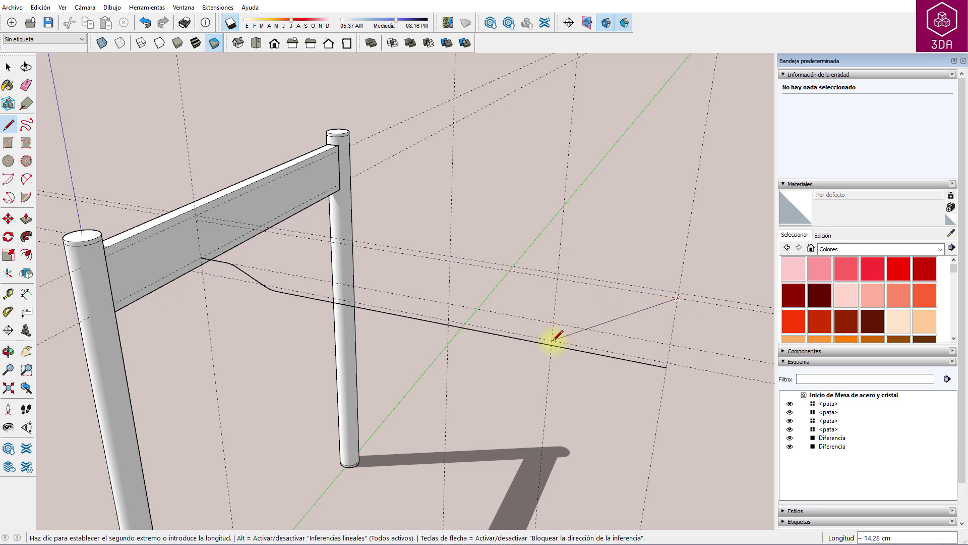
left_click(552, 341)
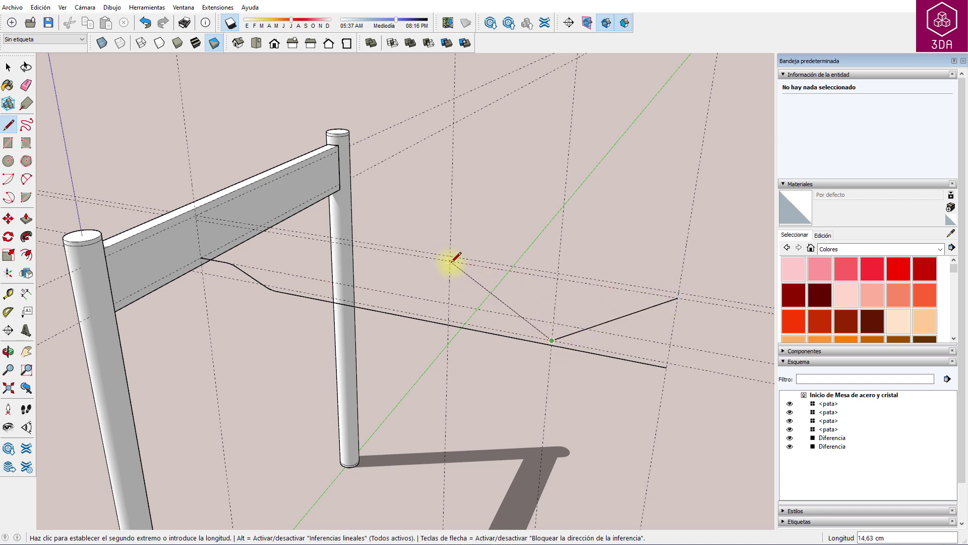
left_click(451, 261)
key("space")
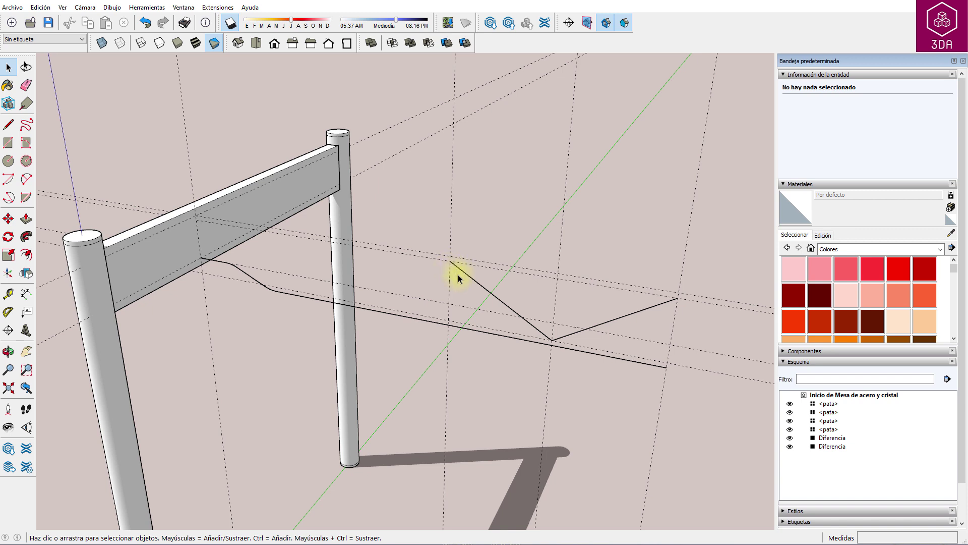
Move the rising right edge so it ends at the zigzag peak.
left_click(600, 329)
key("m")
left_click(676, 298)
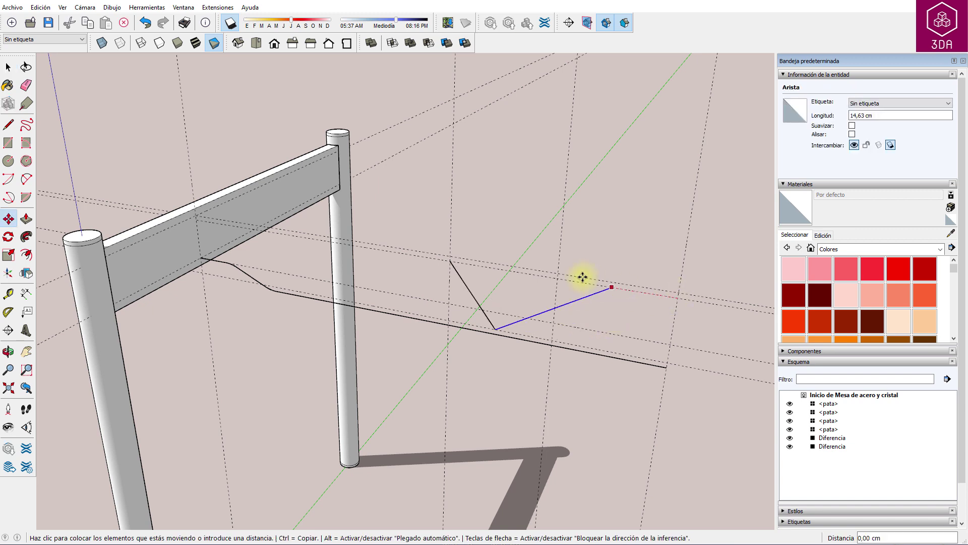
left_click(450, 261)
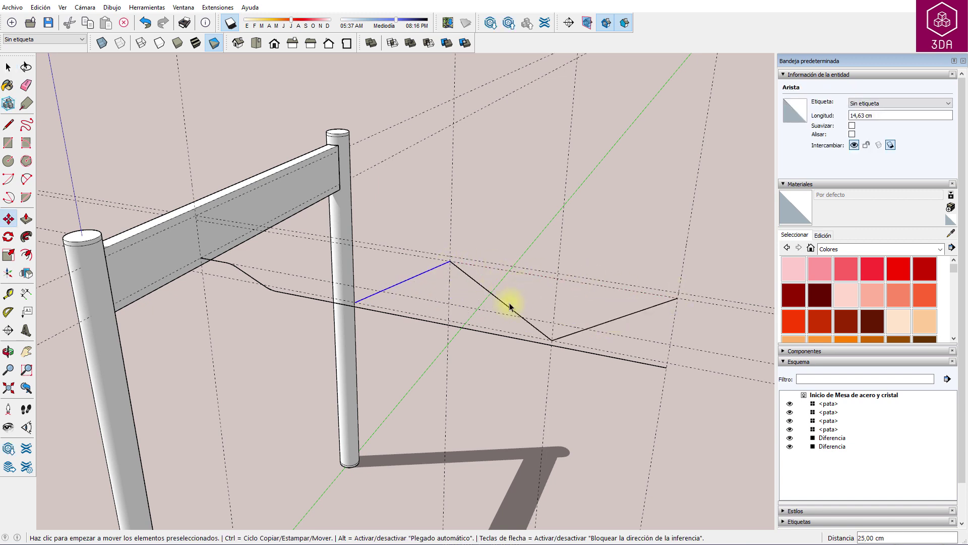
key("space")
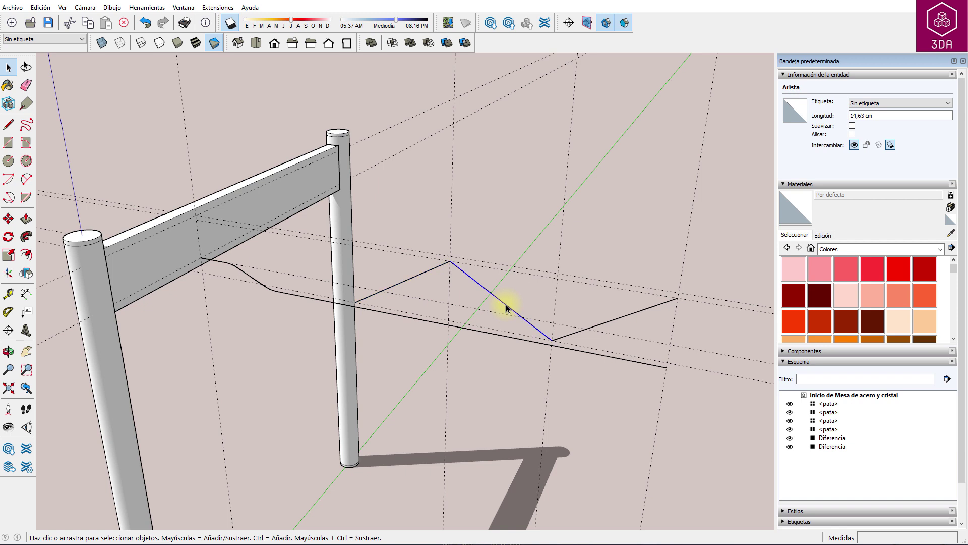
Copy the diagonal edge onto the right-hand peak to form a new peak.
key("m")
left_click(450, 262)
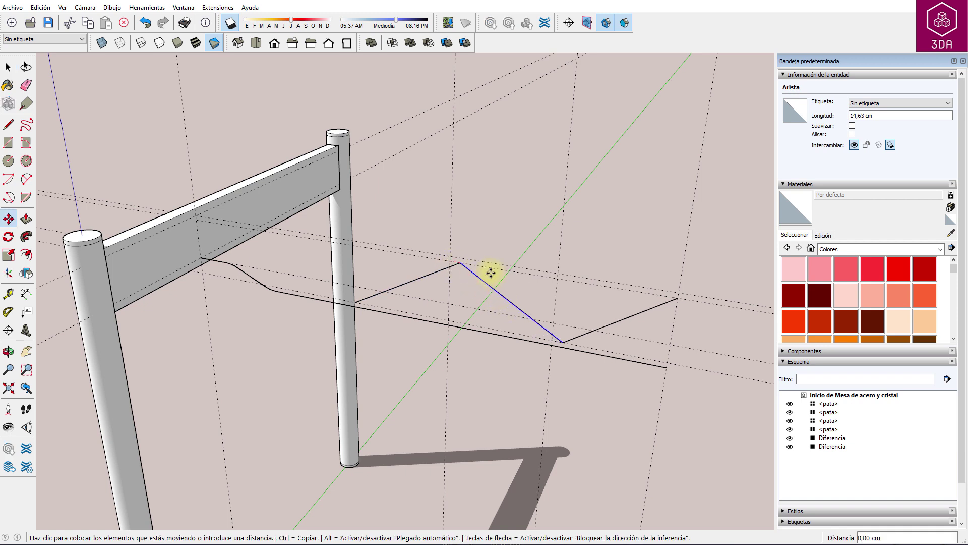
key("ctrl")
left_click(676, 313)
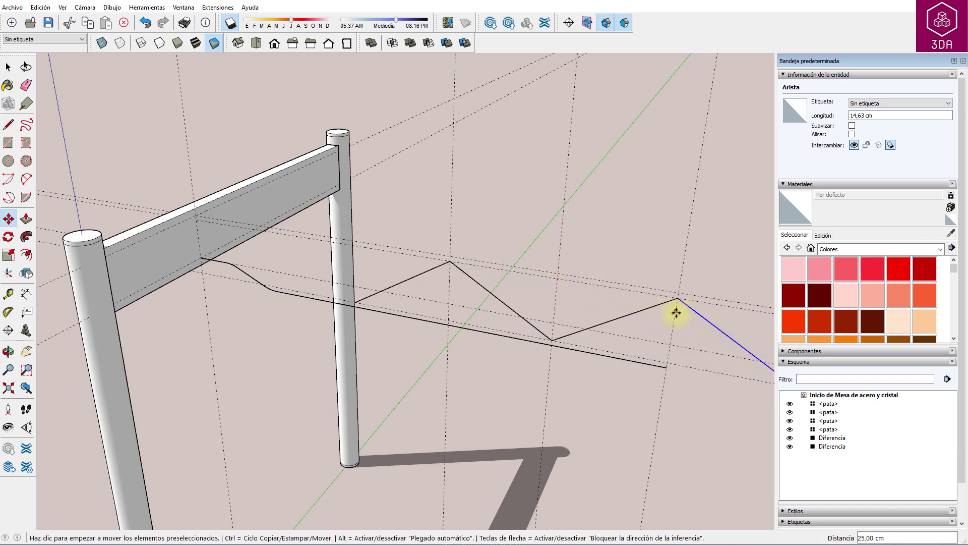
scroll(681, 317, "up", 1)
scroll(681, 321, "up", 1)
key("space")
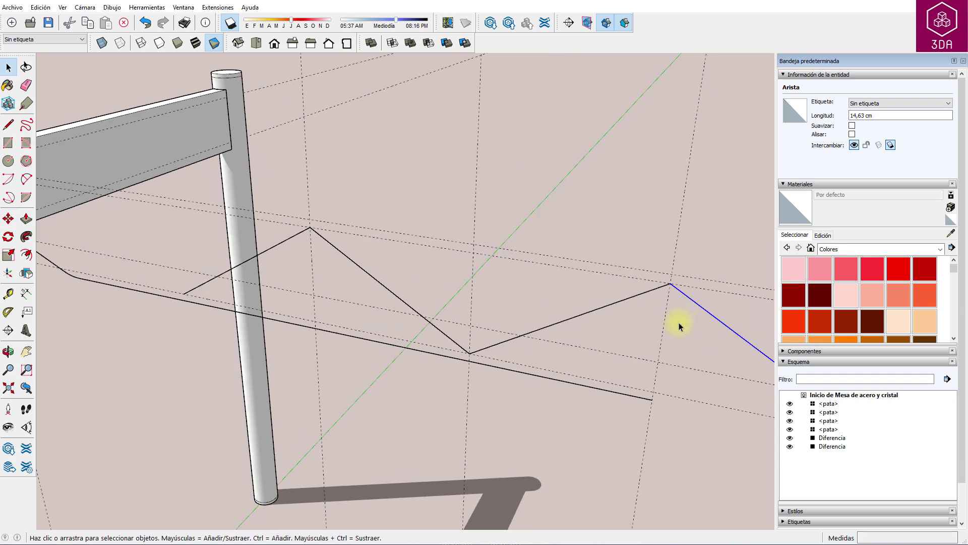
Round the right-hand peak with a 1,30 cm radius arc.
key("a")
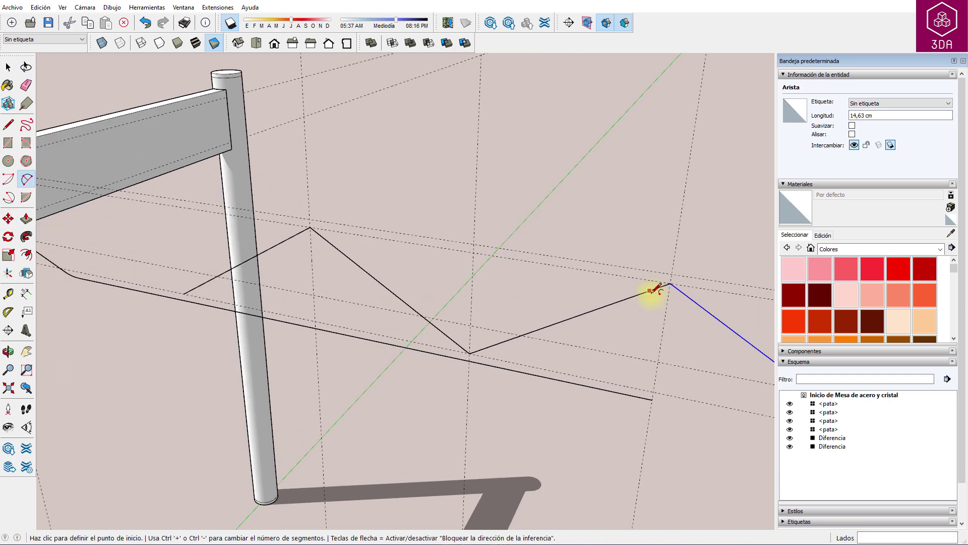
left_click(651, 291)
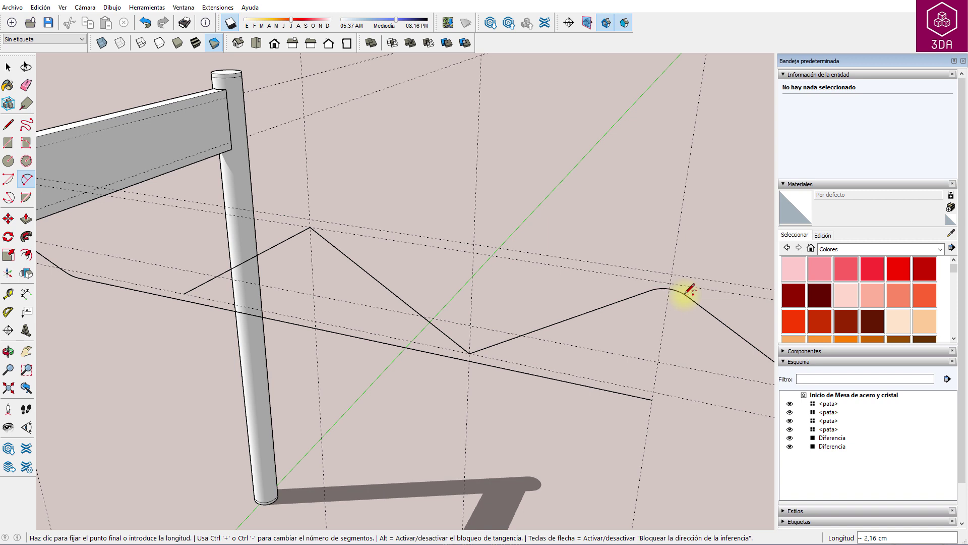
left_click(689, 292)
key("space")
left_click(665, 289)
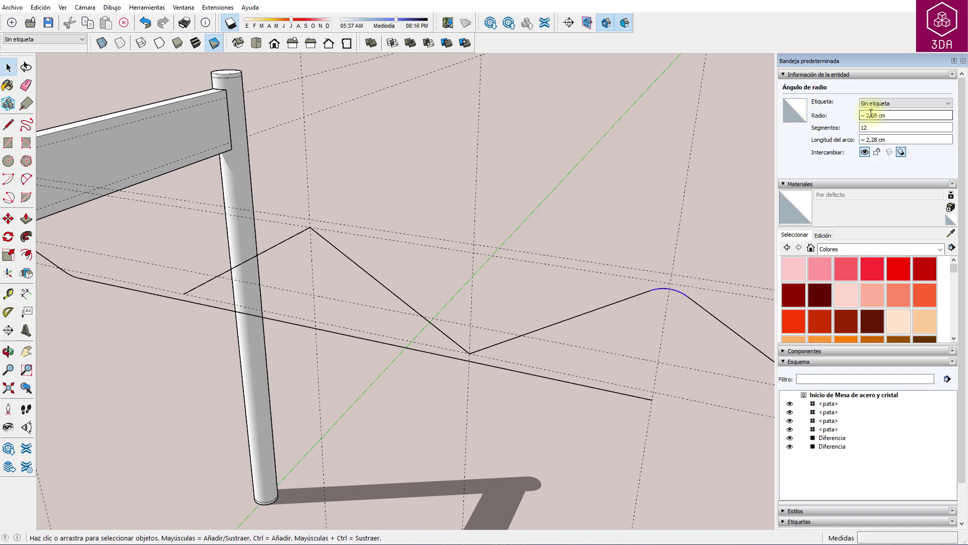
left_click(871, 113)
key("Return")
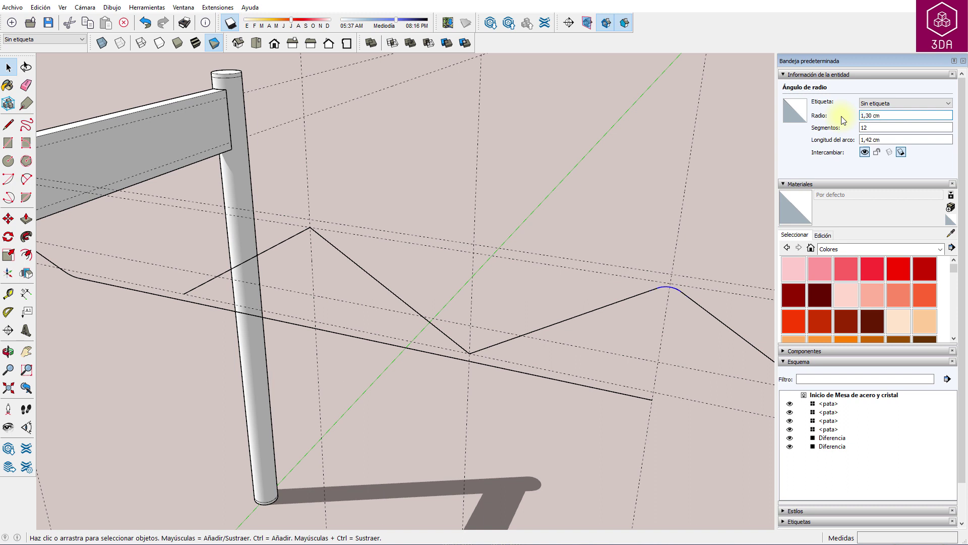
Round the lower V bend with a 1,30 cm radius arc.
type("a")
type("a")
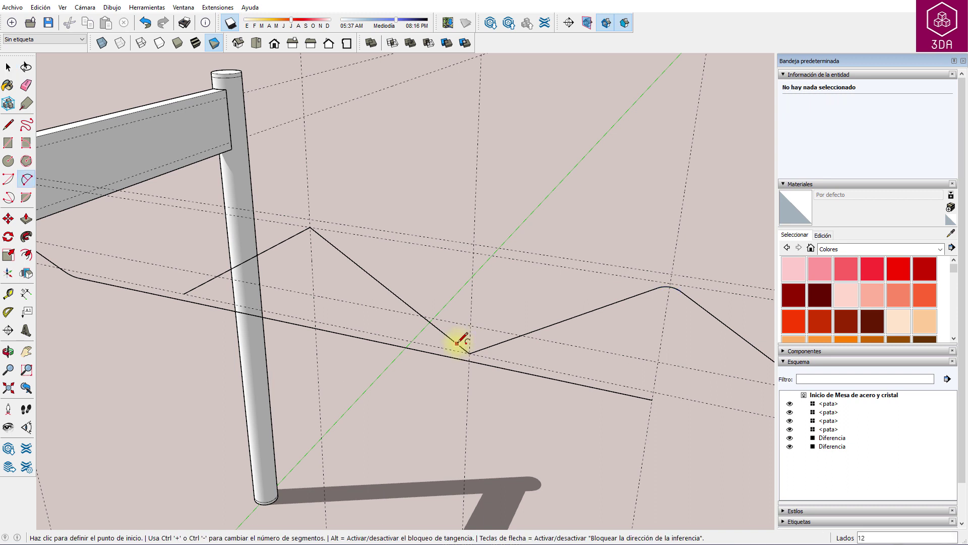
left_click(459, 347)
left_click(486, 344)
key("space")
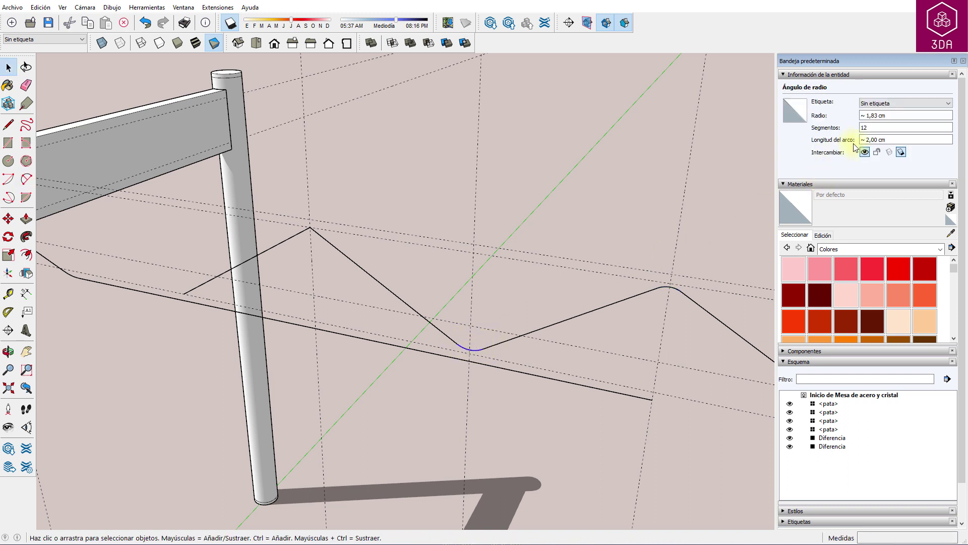
left_click(888, 115)
type("1,3")
key("Return")
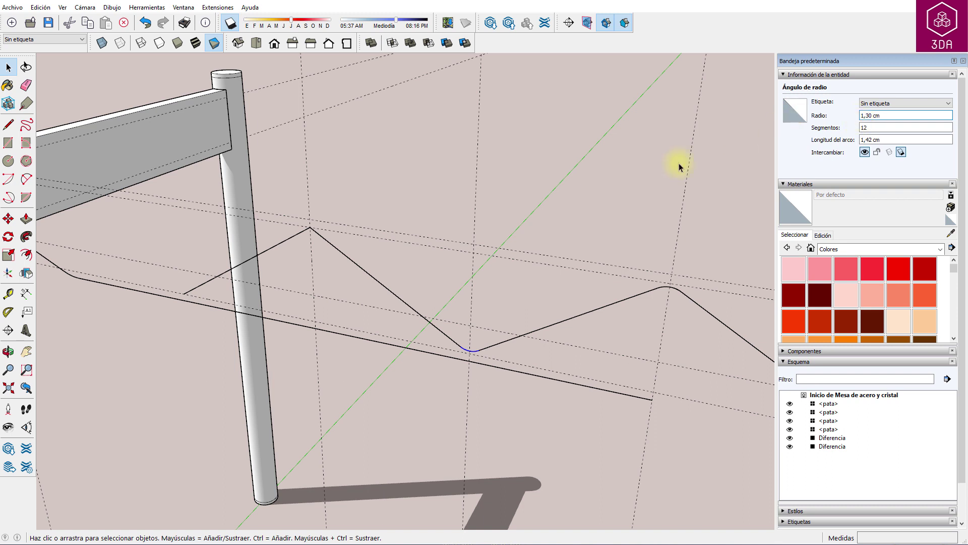
Round the left peak with a 1,30 cm arc and delete the extra right-hand segment.
key("a")
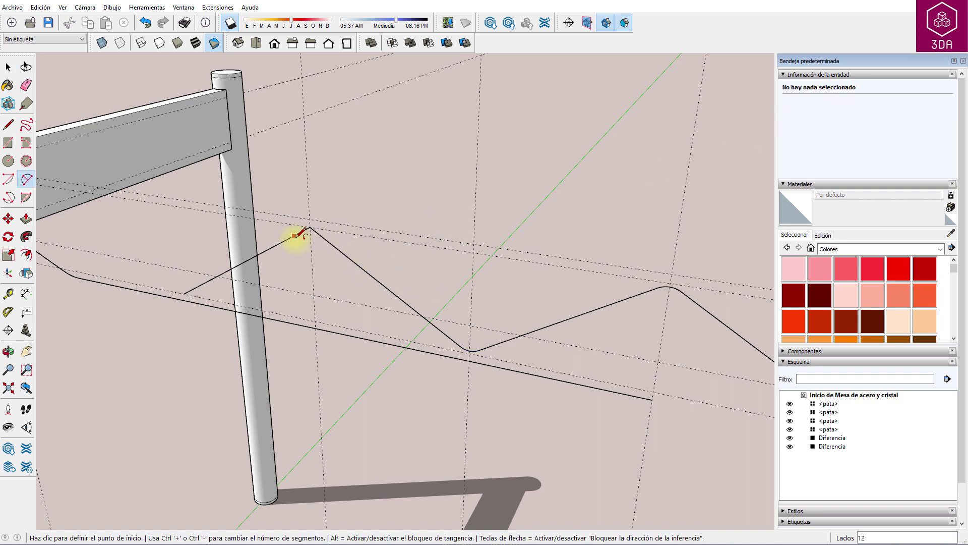
left_click(297, 235)
left_click(328, 241)
key("space")
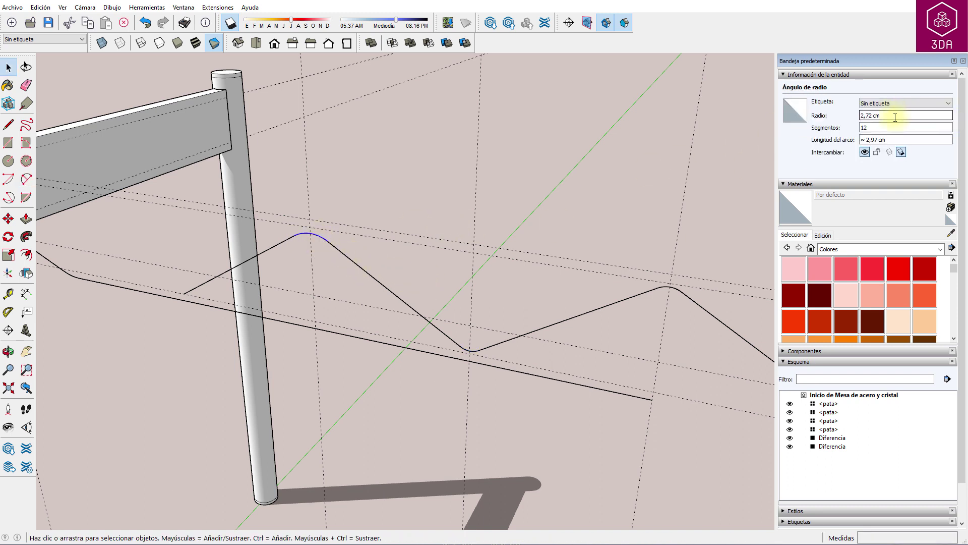
left_click(873, 115)
type(",3")
key("Return")
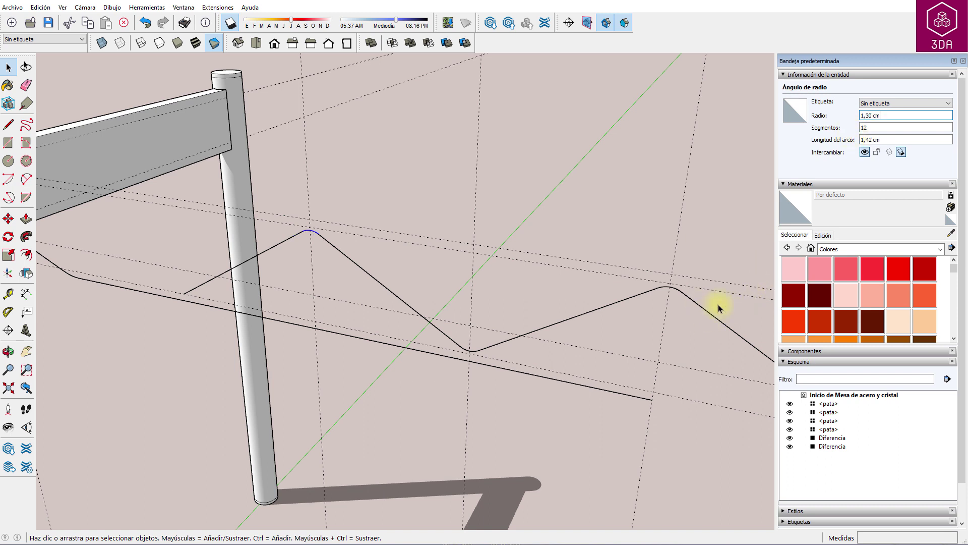
left_click(712, 318)
key("Delete")
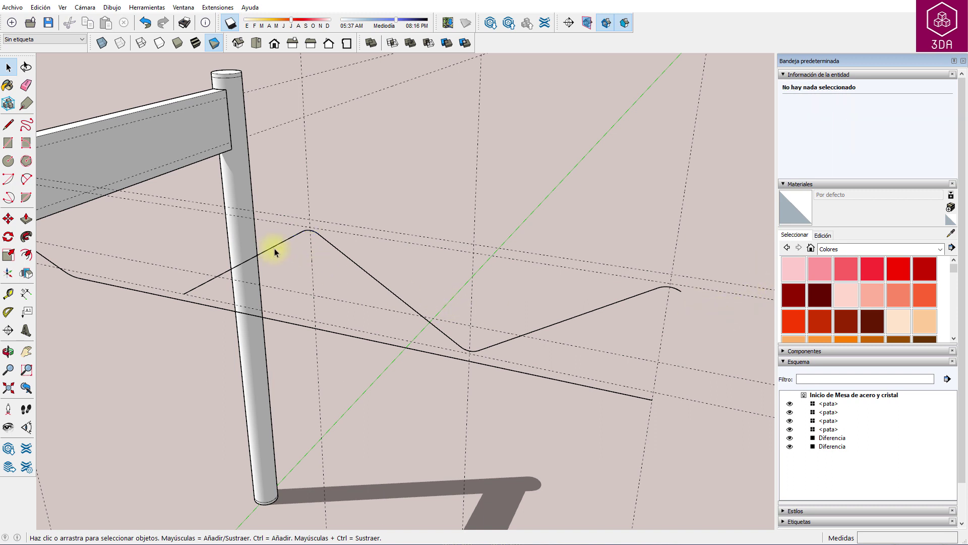
Delete the leftmost rising segment of the brace.
left_click(273, 250)
key("Delete")
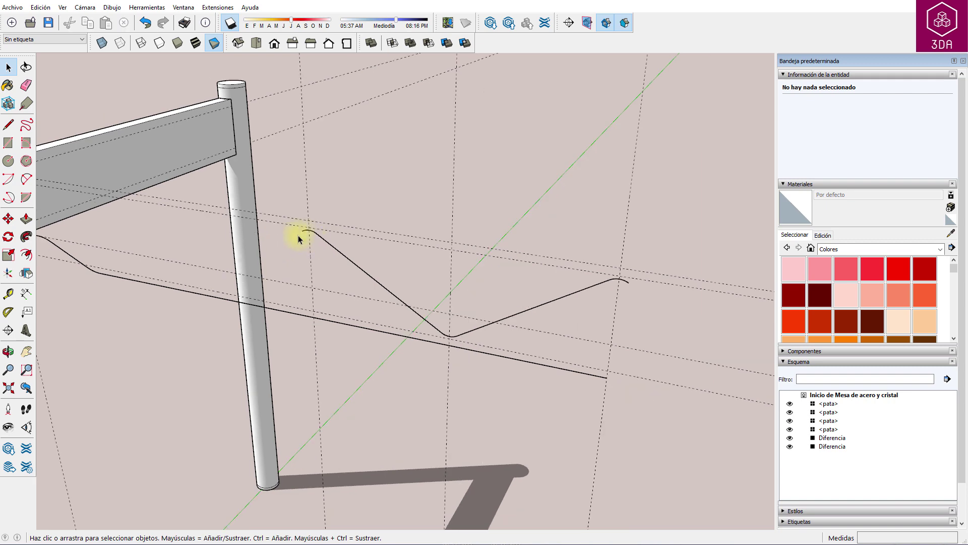
scroll(305, 234, "down", 1)
scroll(311, 237, "up", 1)
scroll(309, 229, "up", 2)
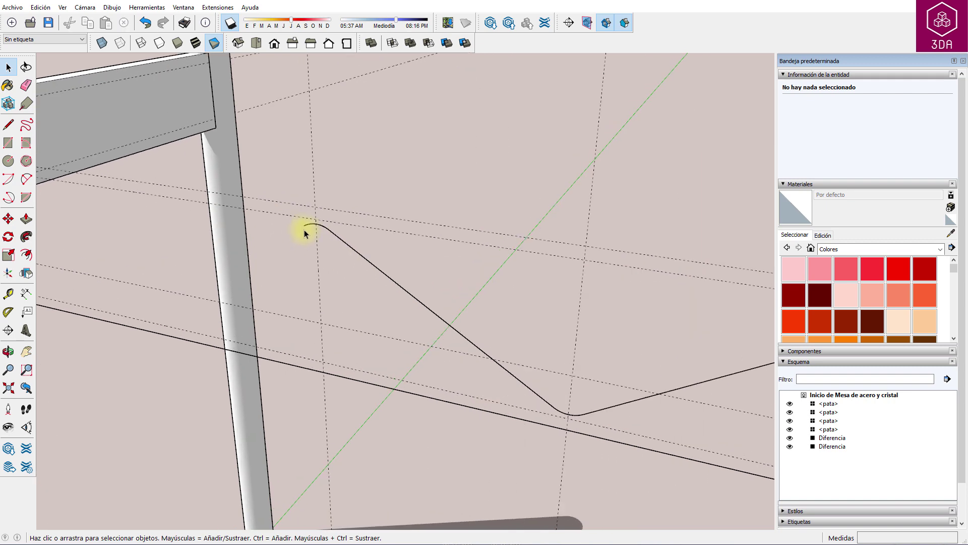
scroll(306, 227, "up", 2)
scroll(313, 232, "up", 1)
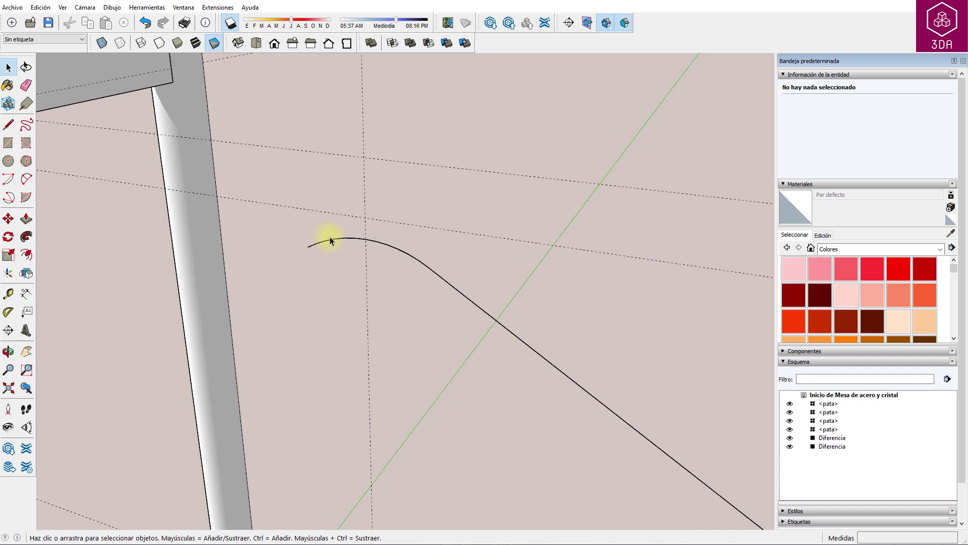
Trim the left end arc at its midpoint, erasing its outer half and the marker line.
key("l")
left_click(365, 239)
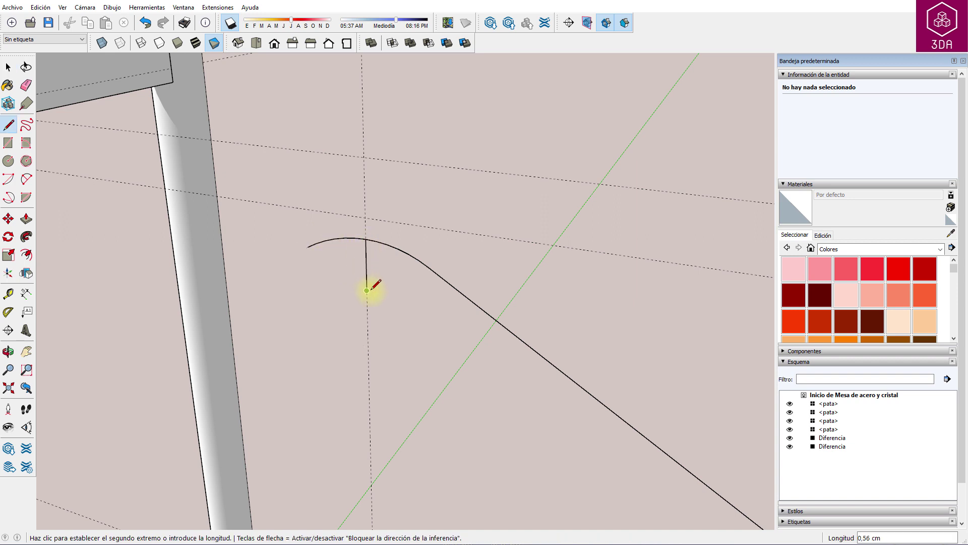
left_click(367, 291)
key("space")
key("e")
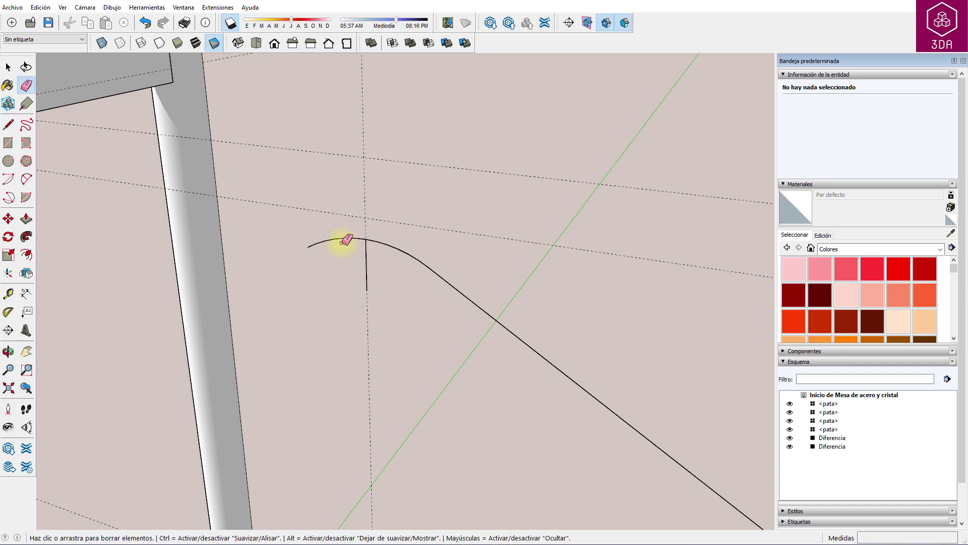
left_click(341, 236)
left_click(367, 259)
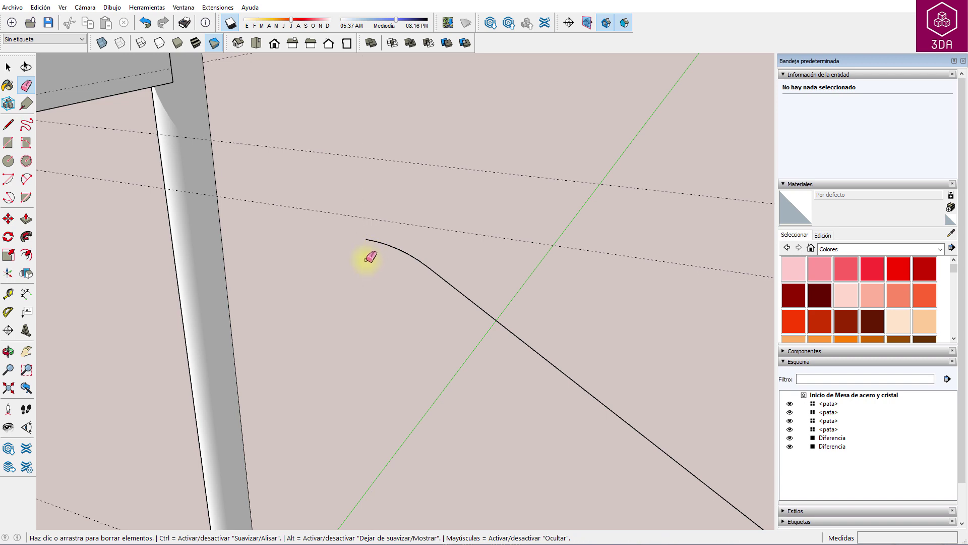
Trim the right end arc at its midpoint, erasing its outer half and the marker line.
scroll(351, 253, "down", 1)
scroll(351, 253, "down", 3)
scroll(651, 305, "up", 1)
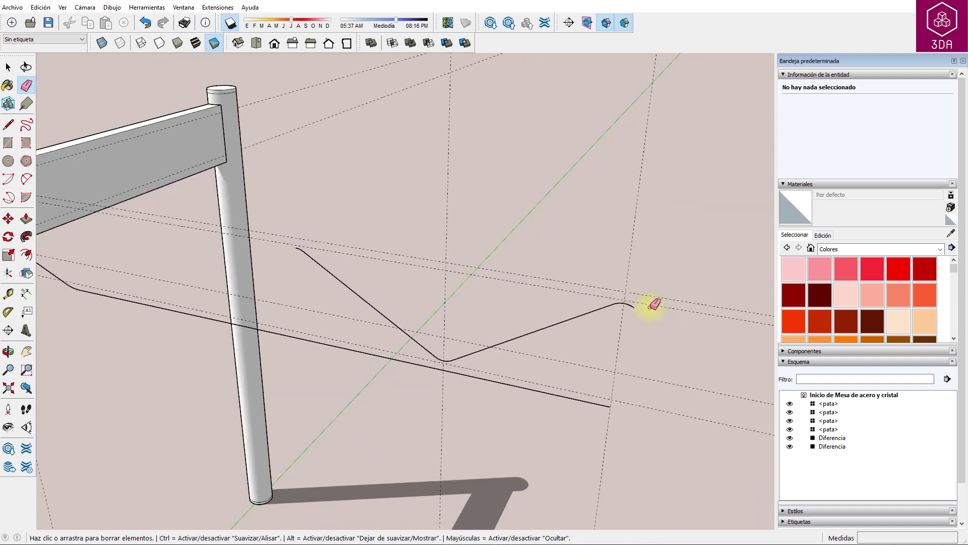
scroll(614, 298, "up", 3)
scroll(615, 298, "up", 2)
scroll(612, 296, "up", 2)
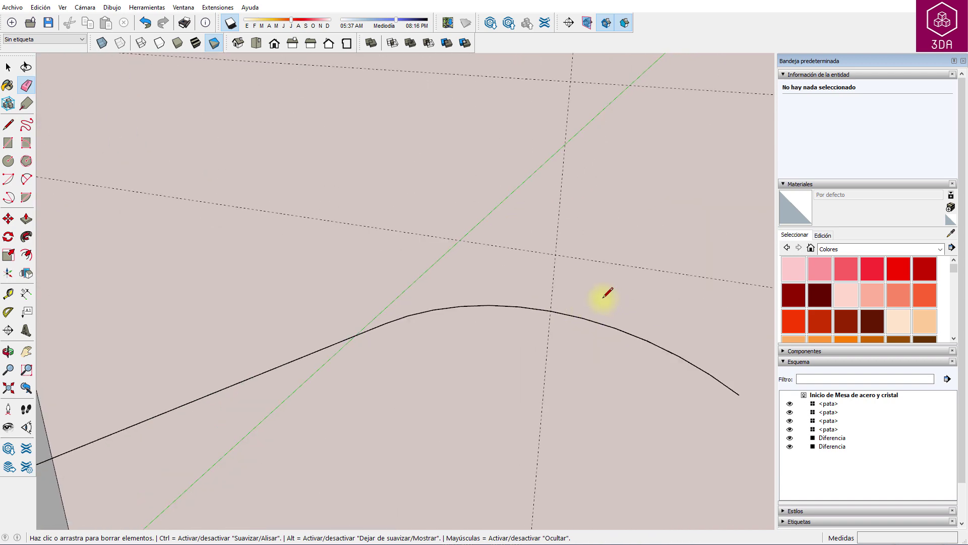
key("l")
left_click(550, 311)
left_click(547, 355)
key("space")
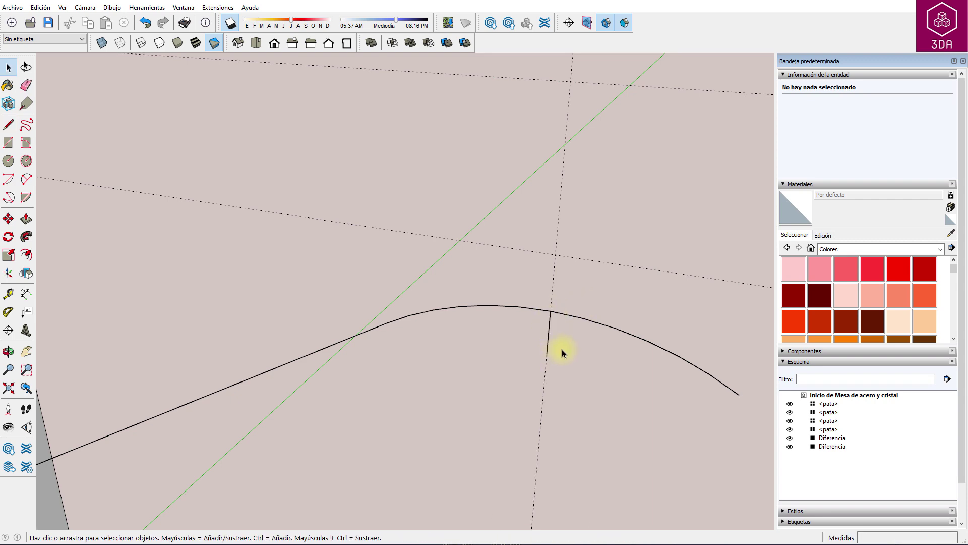
key("e")
mouse_move(595, 321)
left_mouse_down()
mouse_move(580, 335)
mouse_move(540, 339)
left_mouse_up()
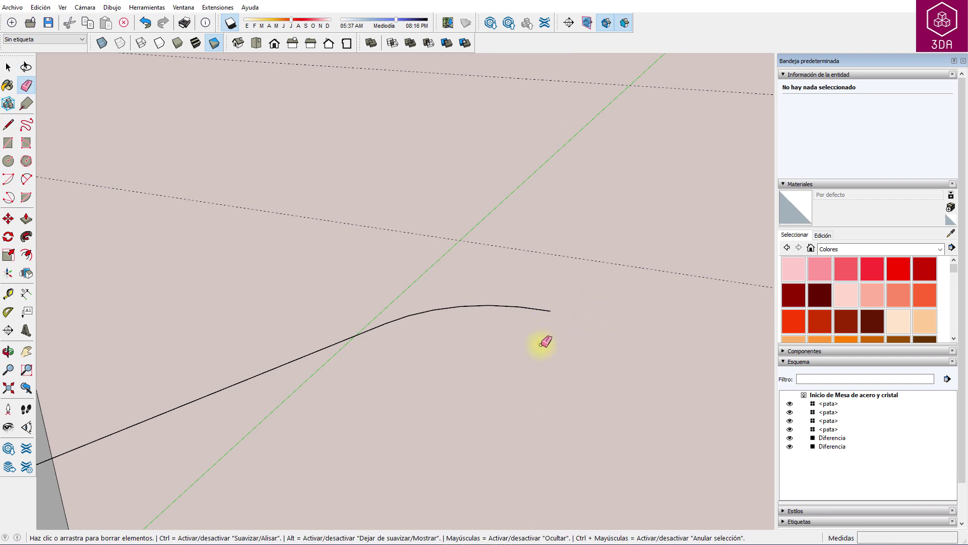
scroll(560, 343, "up", 2)
scroll(557, 340, "down", 3)
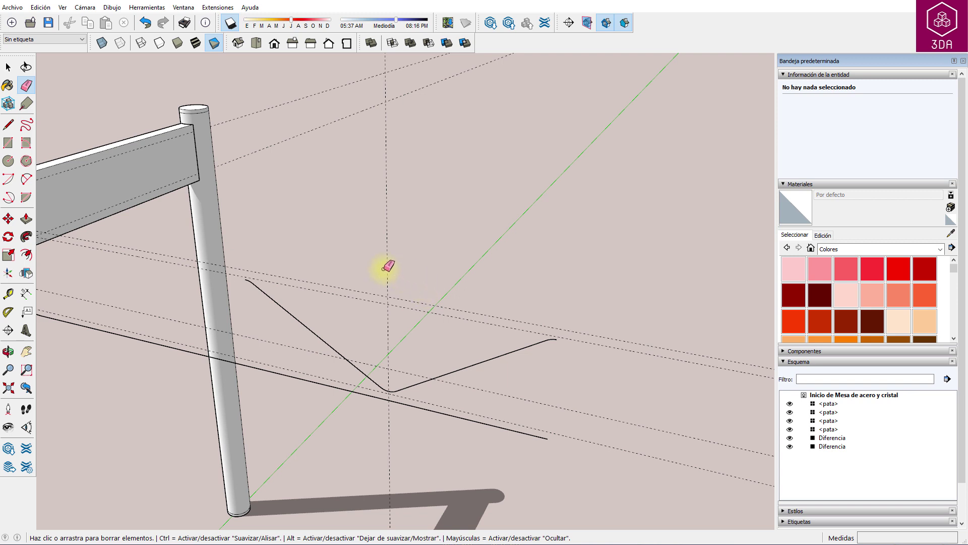
scroll(404, 275, "down", 1)
key("space")
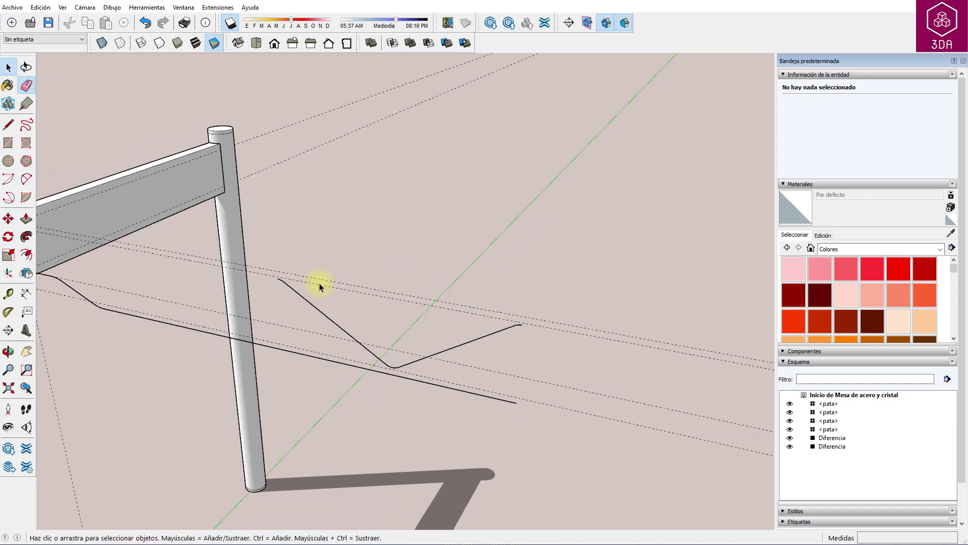
Copy the 26-edge rounded V brace so it joins the original's end.
mouse_move(271, 257)
left_mouse_down()
mouse_move(484, 379)
mouse_move(580, 407)
left_mouse_up()
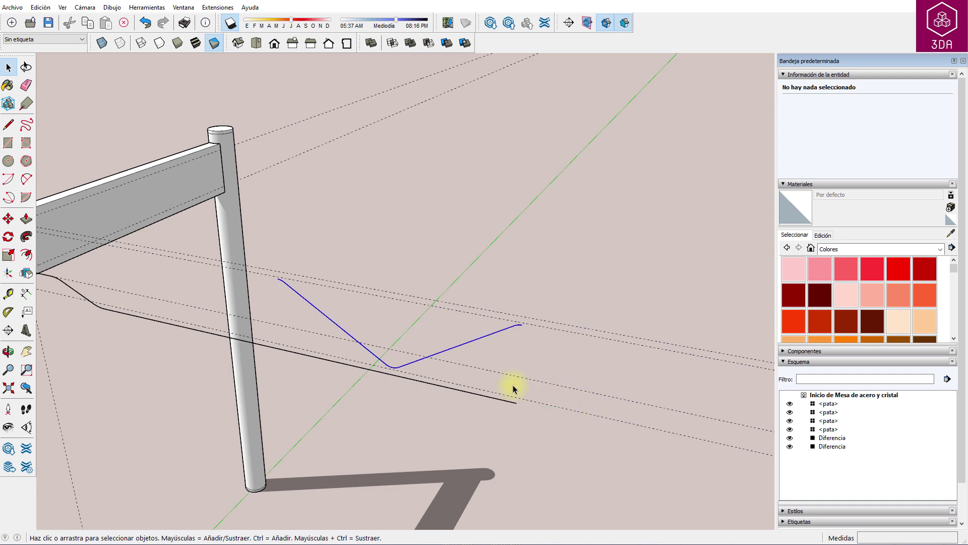
middle_click_drag(447, 363, 575, 371)
key("m")
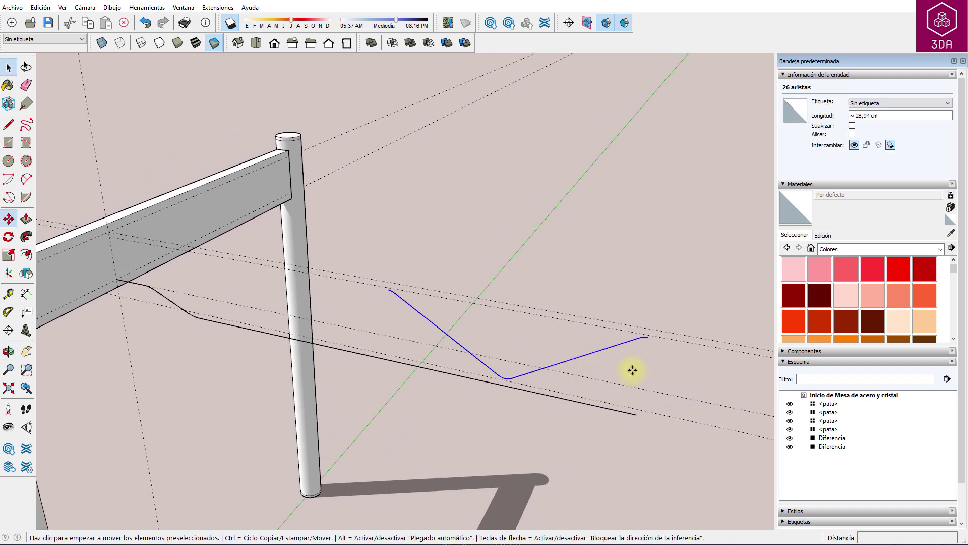
scroll(652, 343, "up", 1)
scroll(652, 343, "down", 1)
left_click(650, 339)
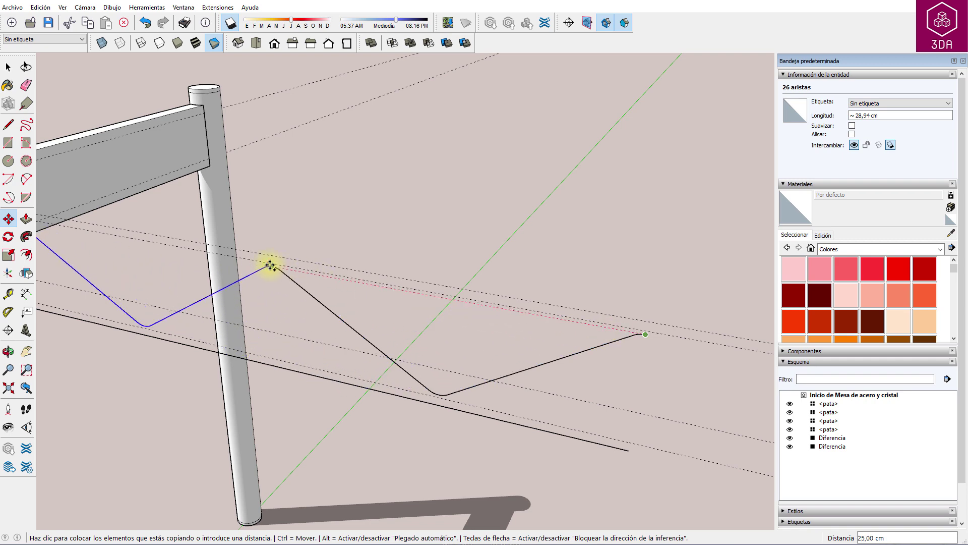
left_click(272, 266)
scroll(343, 230, "down", 2)
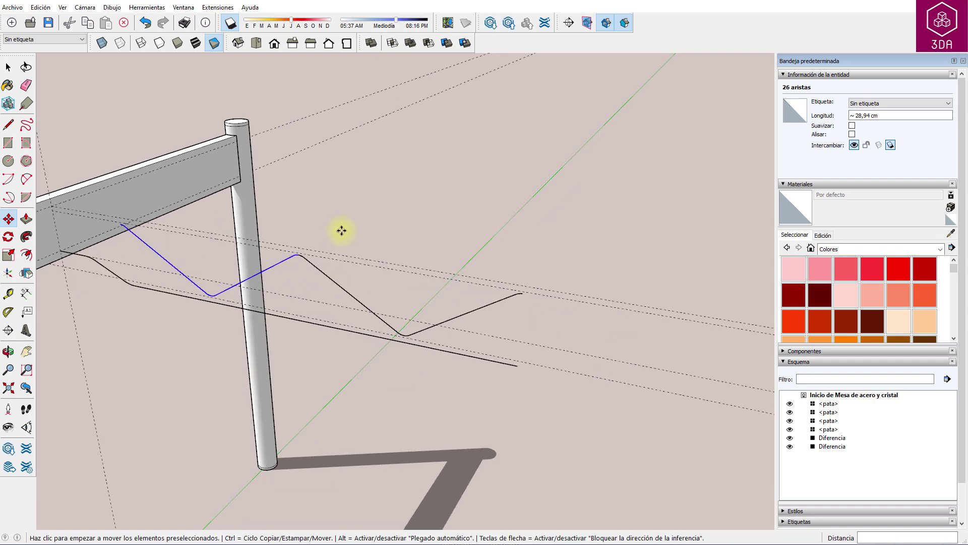
key("space")
Copy both zigzag sections end to end, extending the wave further along the rail.
mouse_move(286, 231)
left_mouse_down()
mouse_move(474, 341)
mouse_move(552, 354)
left_mouse_up()
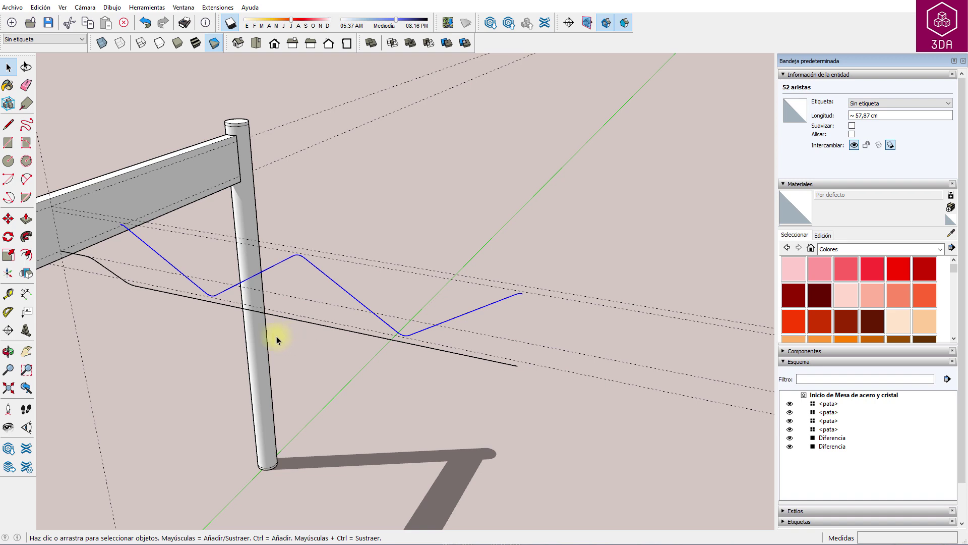
scroll(277, 336, "down", 3)
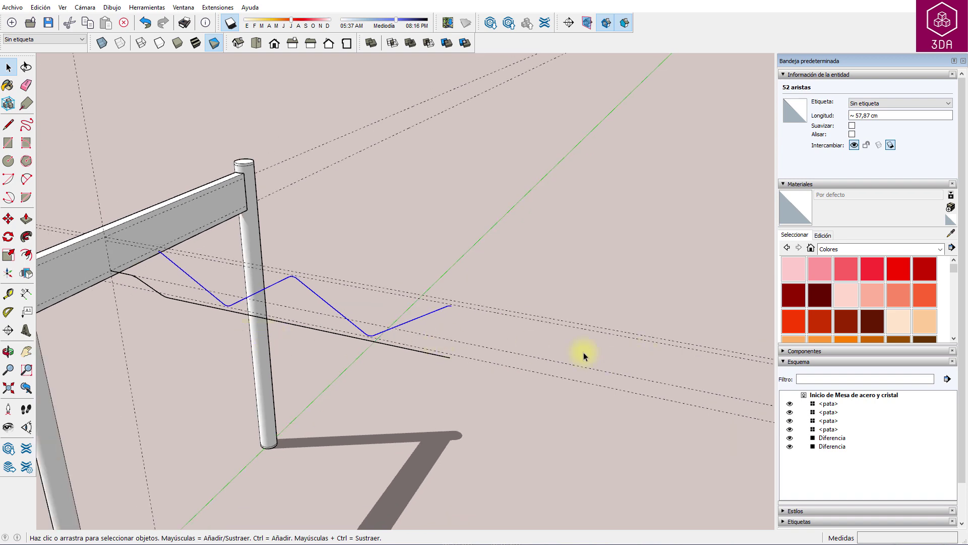
scroll(147, 265, "up", 1)
scroll(151, 257, "up", 2)
scroll(158, 249, "up", 2)
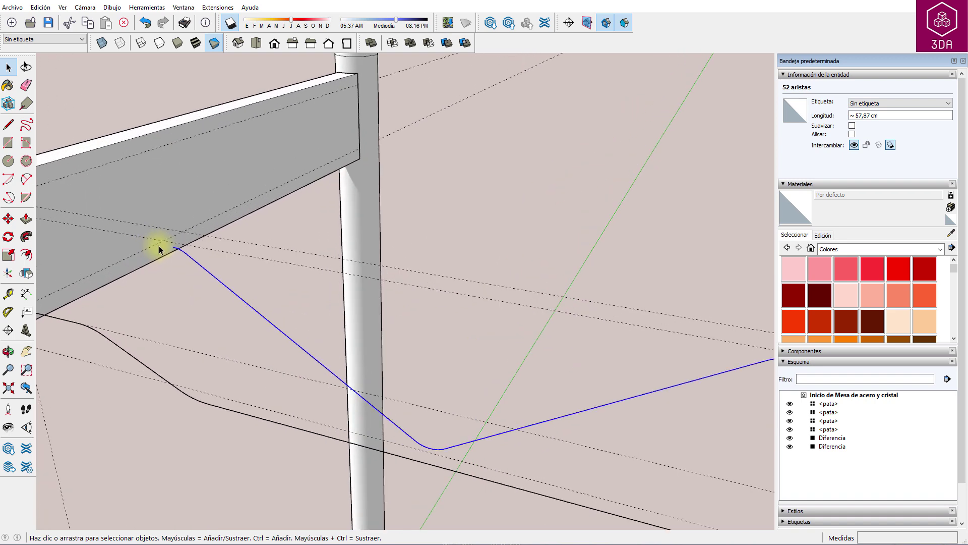
key("m")
key("ctrl")
left_click(174, 255)
scroll(151, 255, "down", 3)
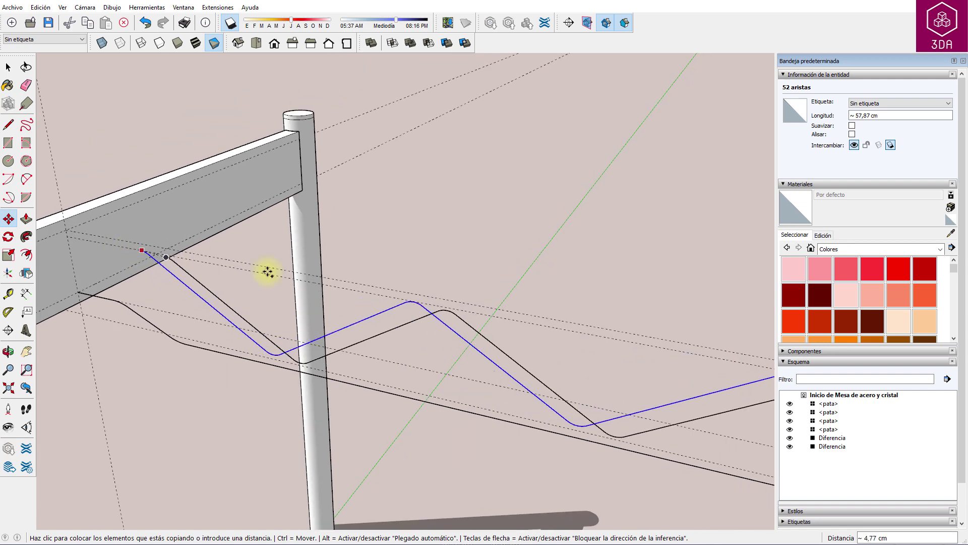
mouse_move(515, 268)
middle_mouse_down()
mouse_move(333, 270)
mouse_move(76, 238)
middle_mouse_up()
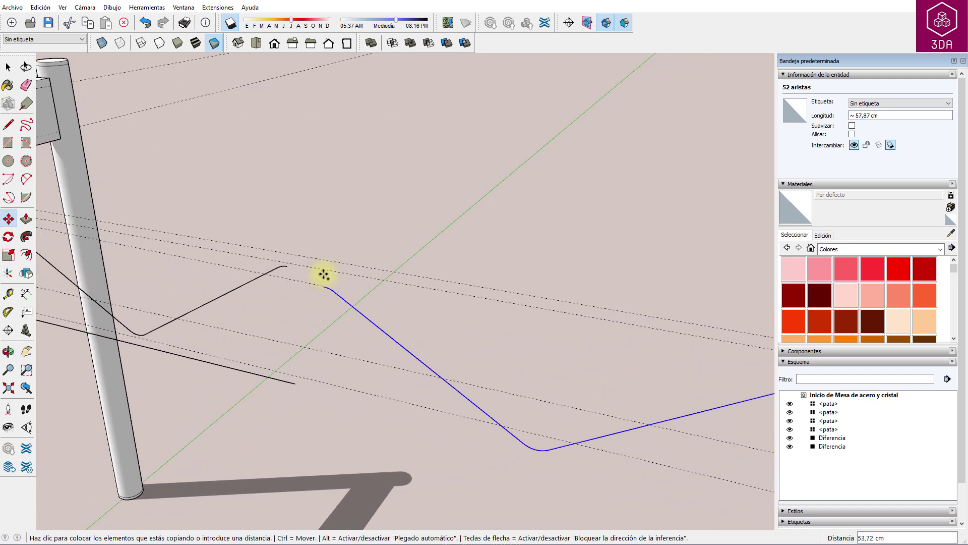
scroll(320, 274, "up", 1)
scroll(303, 270, "up", 2)
left_click(275, 261)
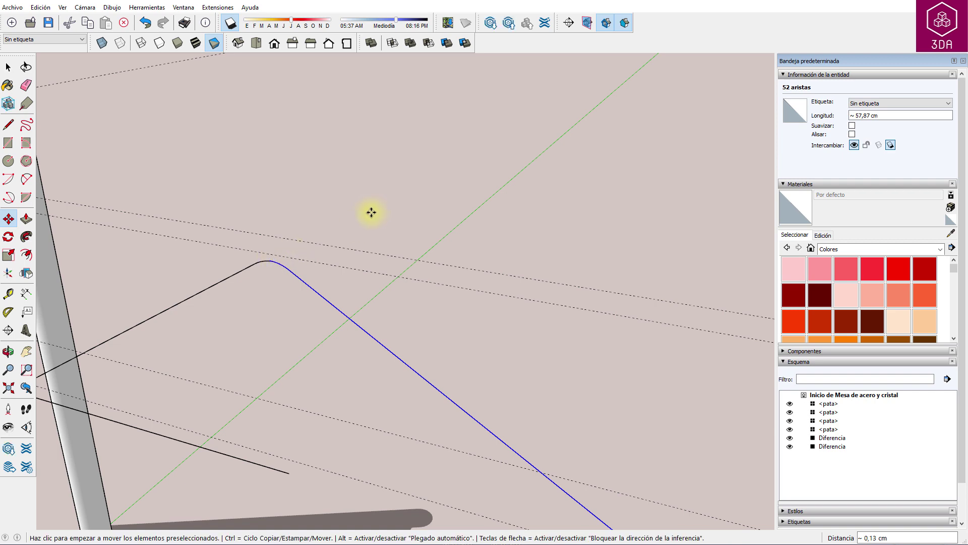
key("space")
scroll(353, 205, "down", 3)
left_click(356, 212)
scroll(319, 184, "down", 1)
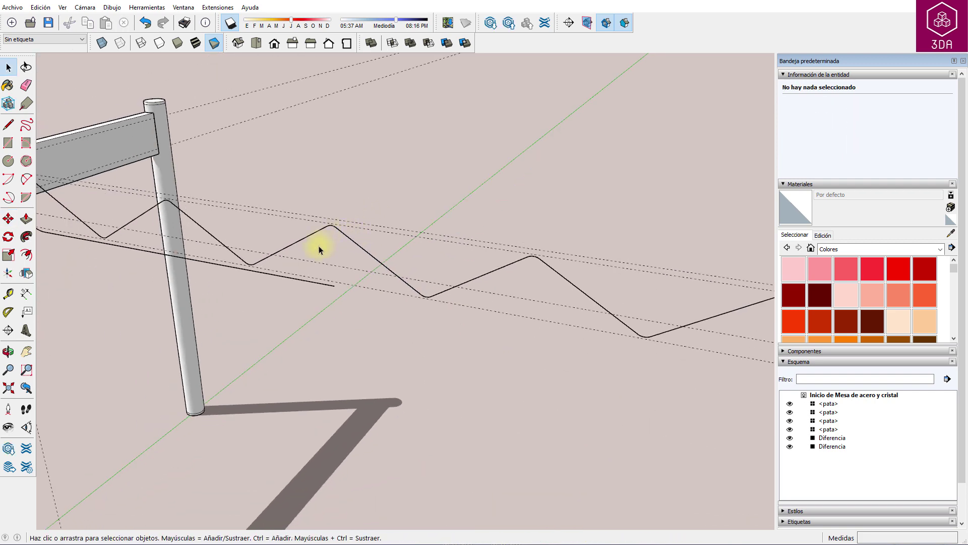
scroll(303, 227, "down", 2)
mouse_move(310, 277)
middle_mouse_down()
mouse_move(352, 290)
mouse_move(389, 272)
middle_mouse_up()
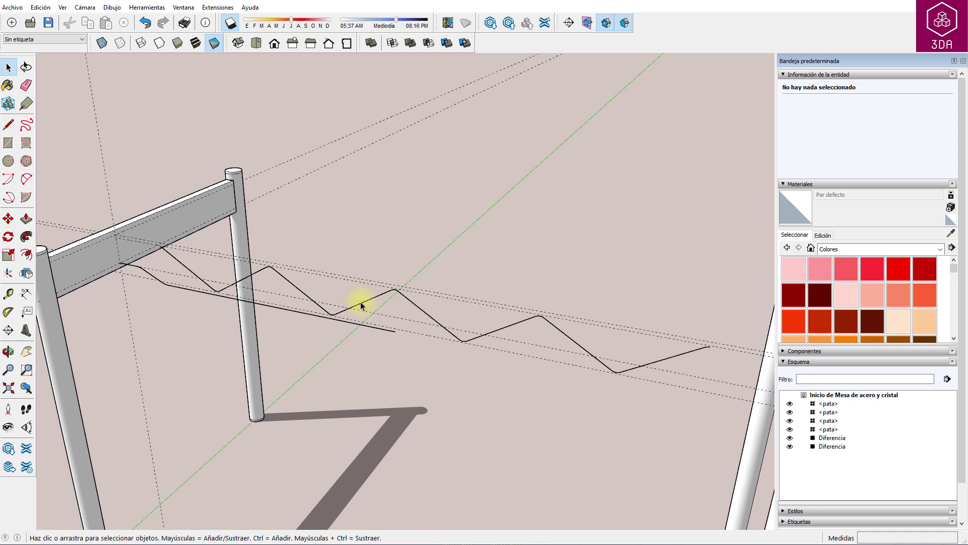
Flip-copy the lower curved rail line about its end so it spans the full frame length.
left_click(368, 331)
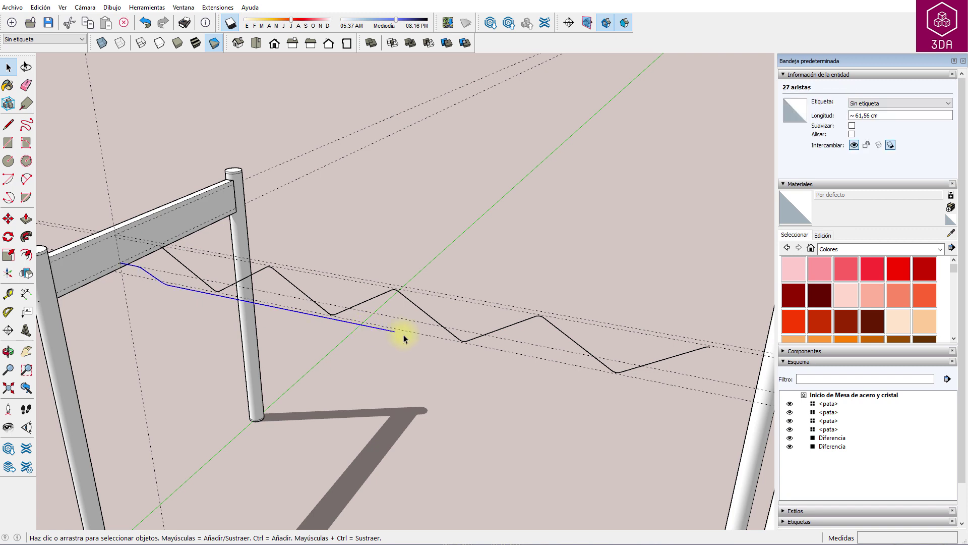
left_click(27, 274)
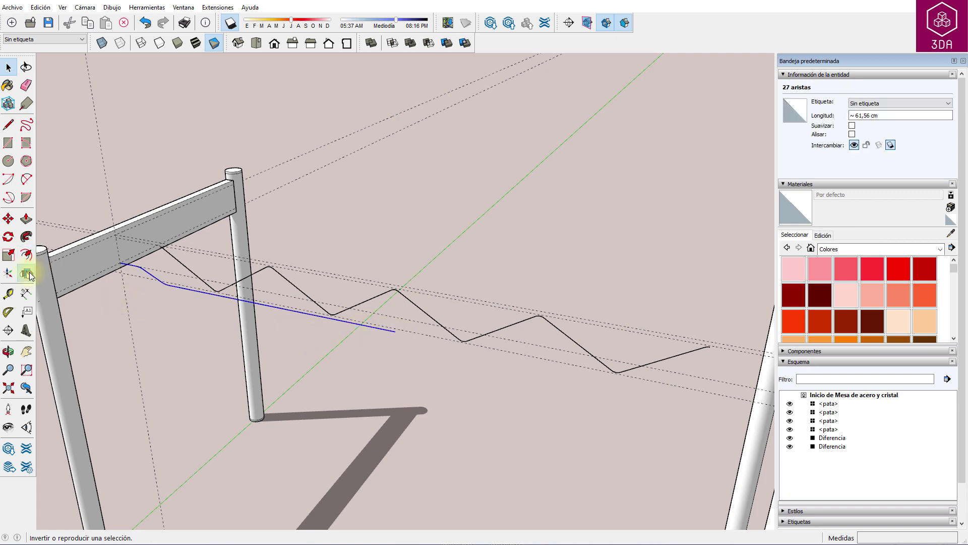
key("ctrl")
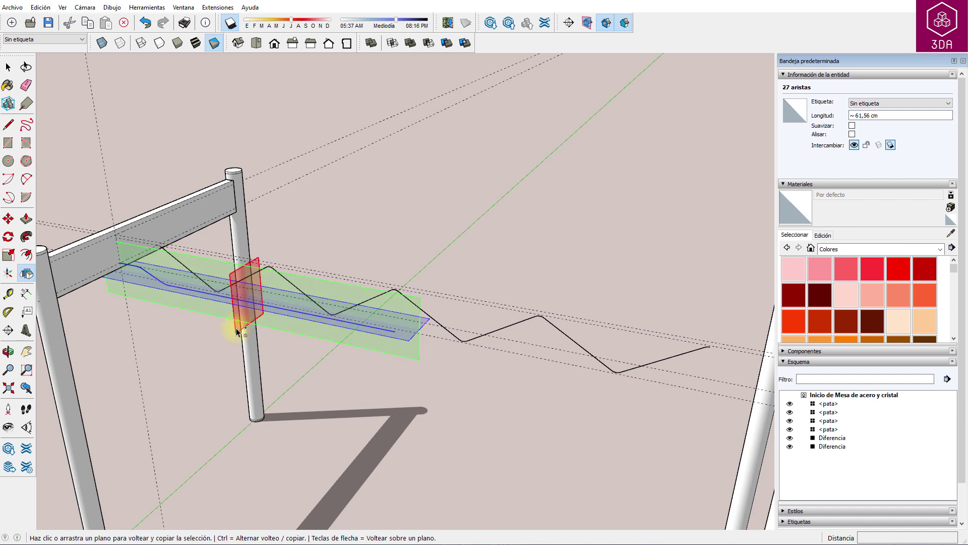
mouse_move(235, 328)
left_mouse_down()
mouse_move(346, 334)
mouse_move(385, 372)
left_mouse_up()
left_click(376, 370)
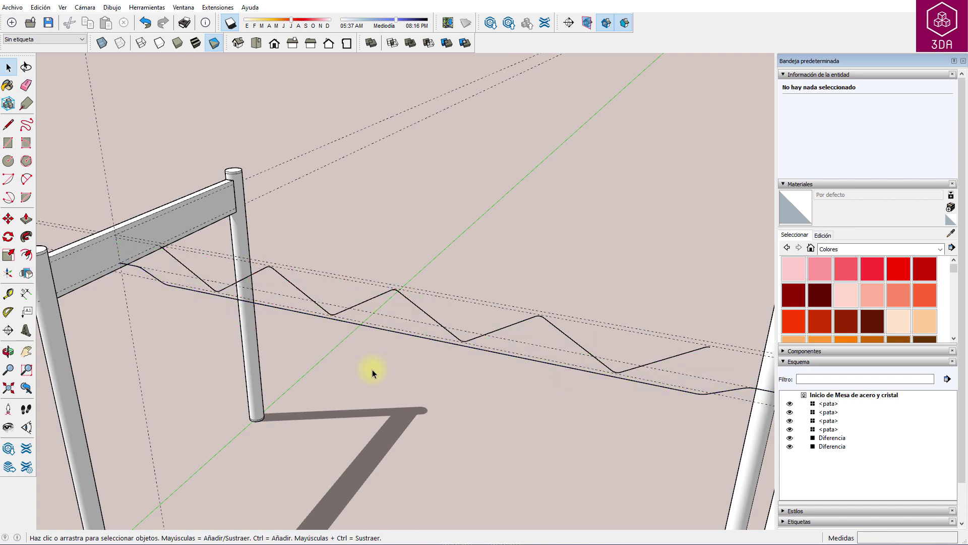
scroll(116, 242, "up", 1)
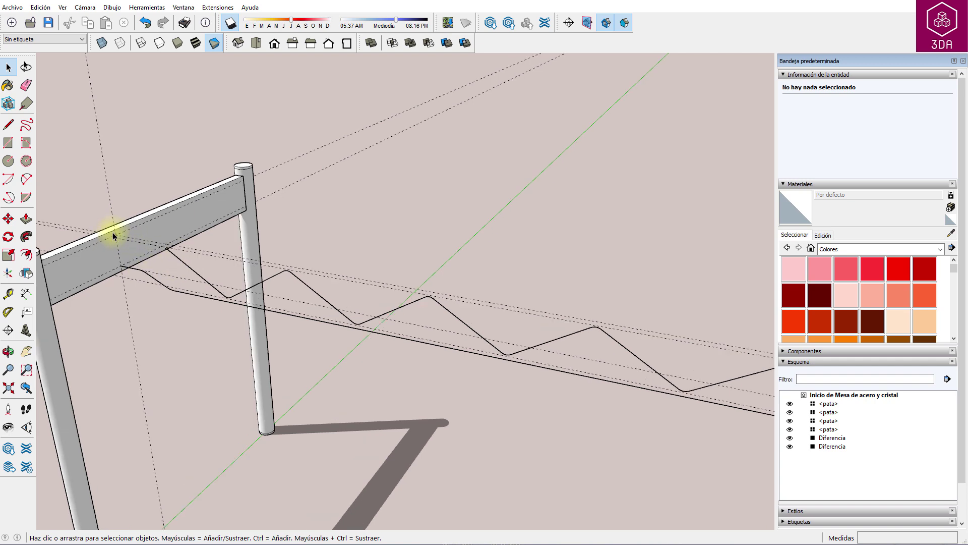
scroll(116, 243, "up", 1)
scroll(115, 246, "up", 1)
scroll(115, 246, "up", 1)
scroll(116, 245, "up", 1)
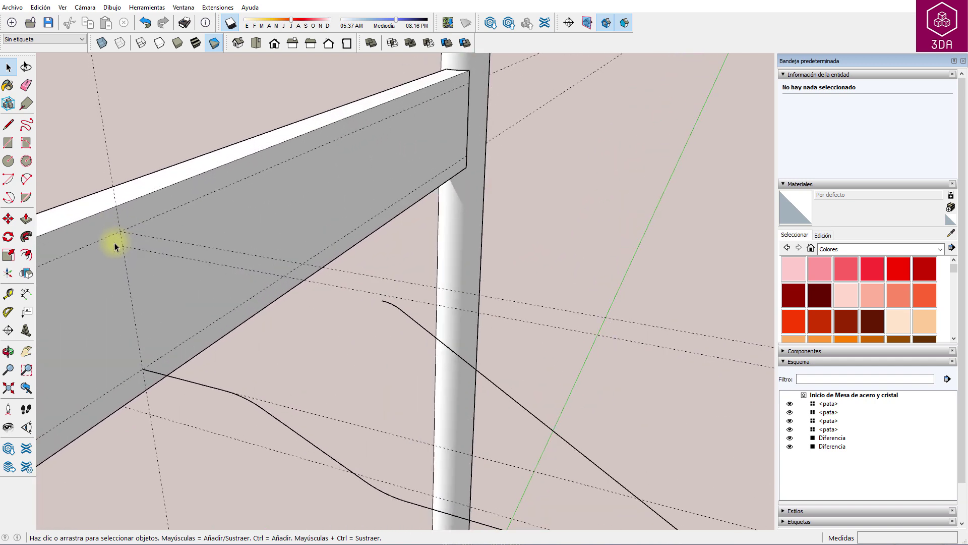
key("c")
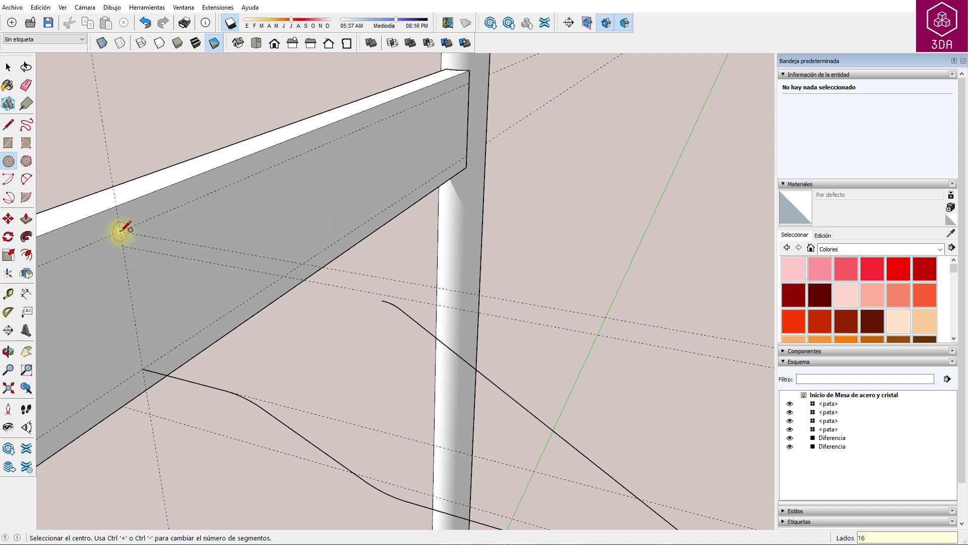
Draw a 0.6 cm radius circle on the beam and push it out 122 cm into a bar.
left_click(120, 231)
key("Escape")
left_click(120, 231)
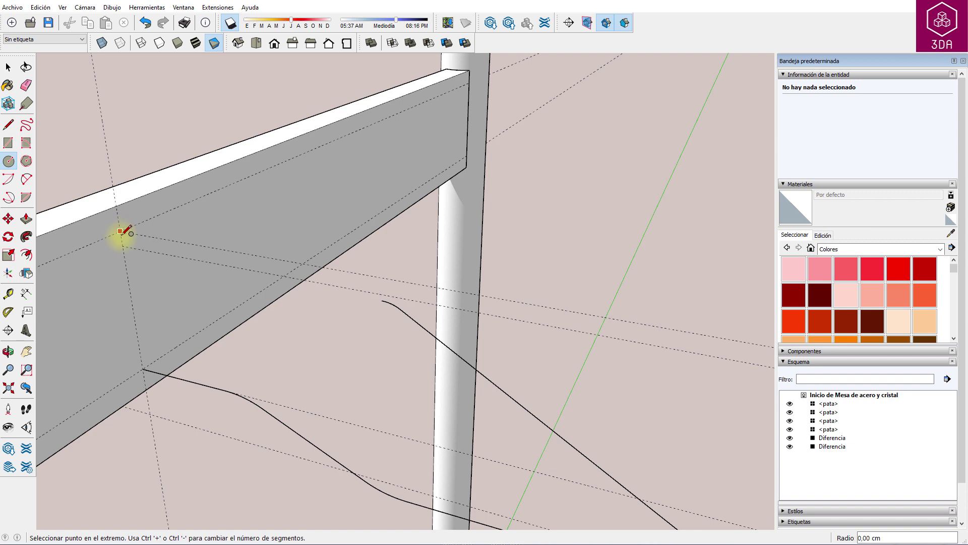
left_click(127, 244)
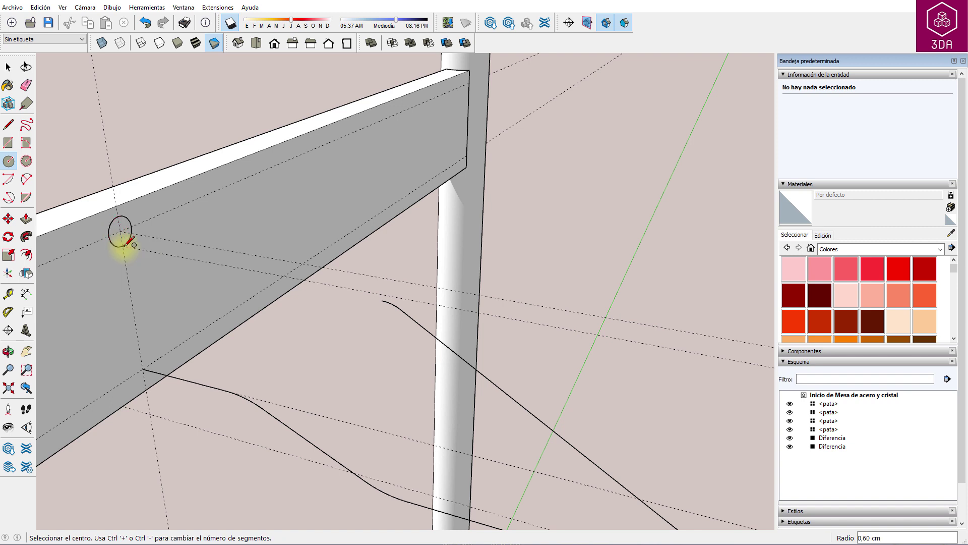
key("p")
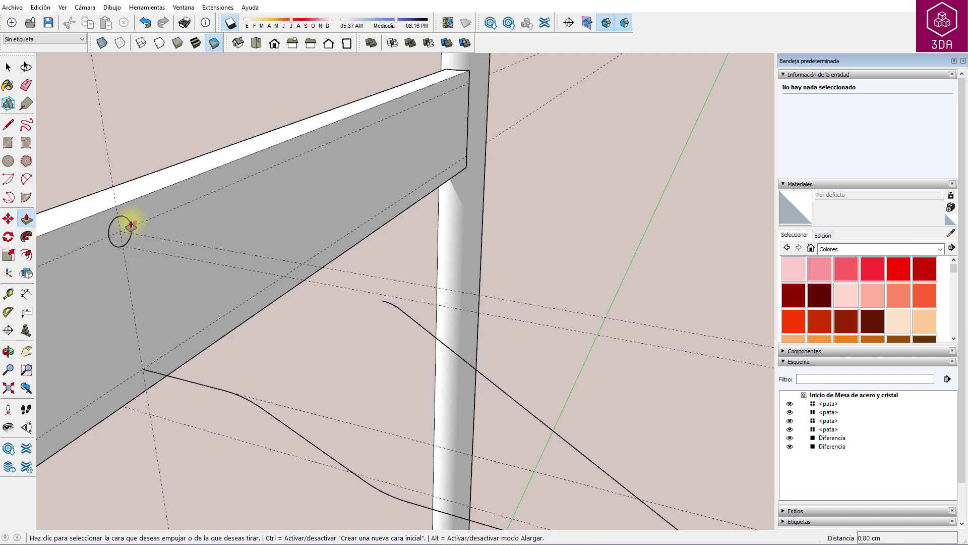
left_click(125, 227)
left_click(234, 244)
type("122")
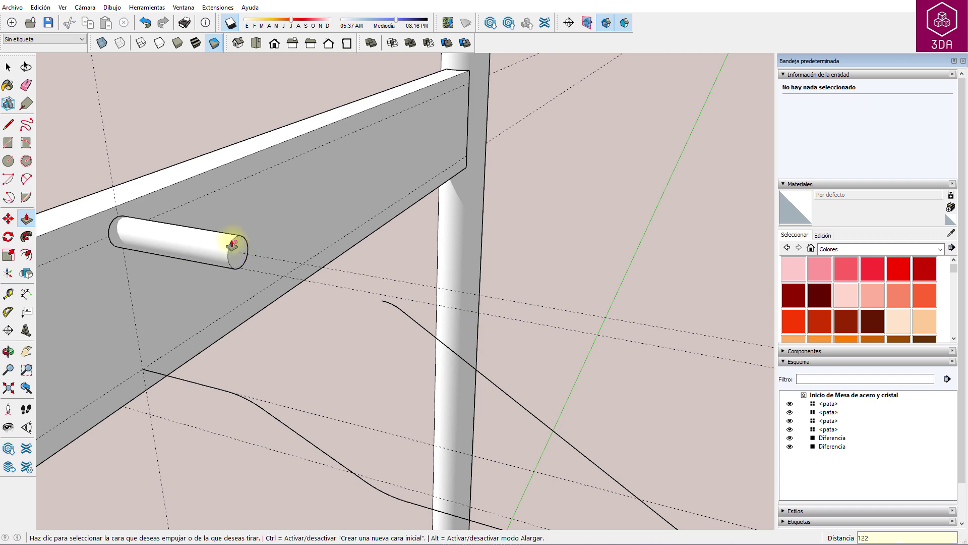
key("Return")
Make the new round bar a component named 'barra superior'.
key("space")
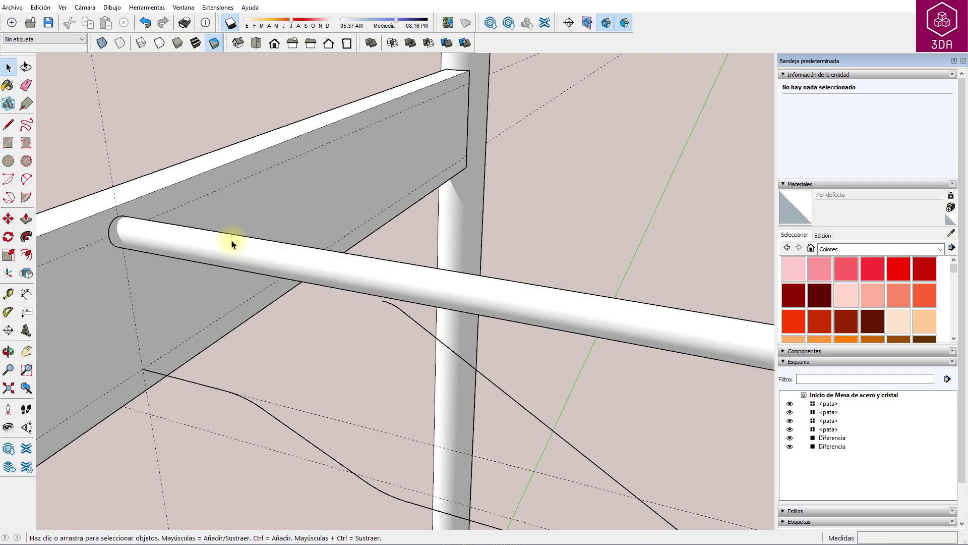
double_click(232, 245)
triple_click(232, 244)
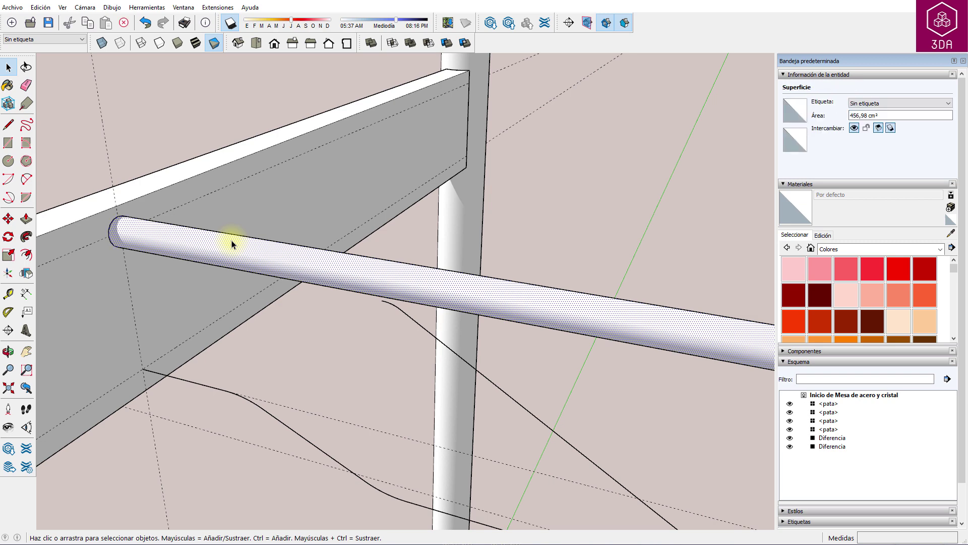
right_click(232, 242)
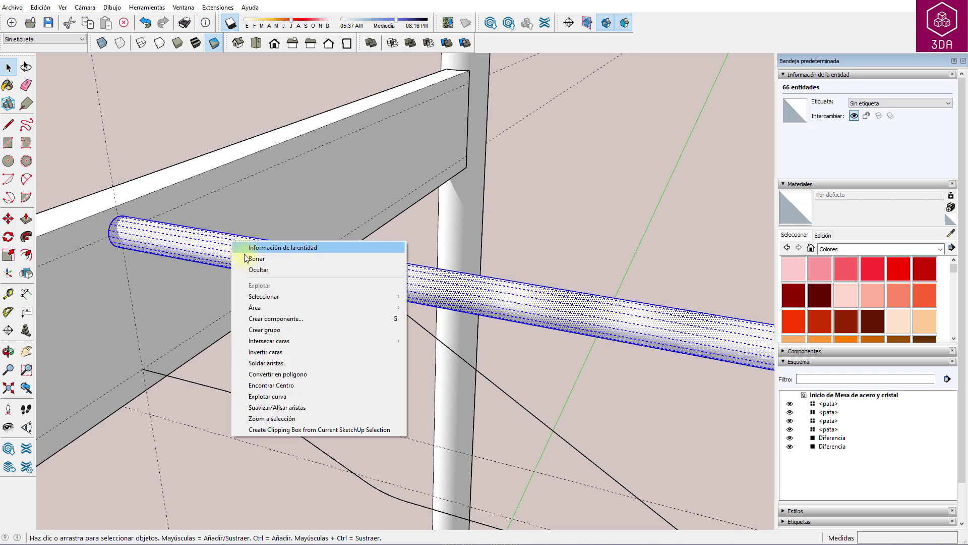
left_click(289, 321)
type("barra superior")
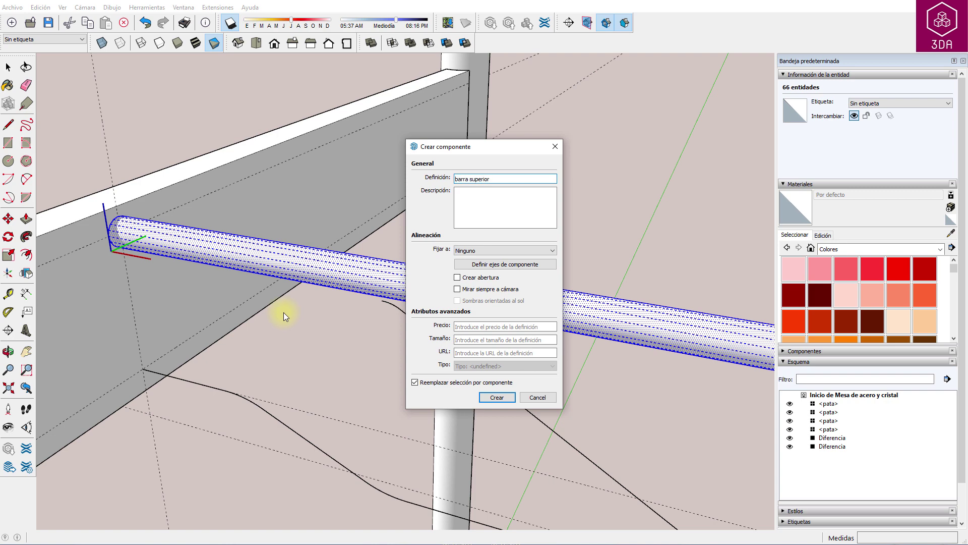
key("Return")
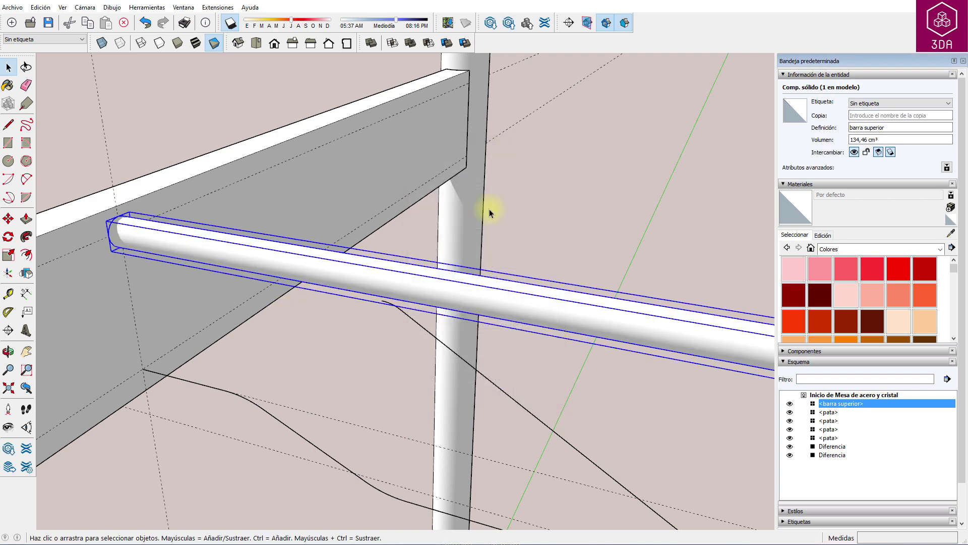
left_click(571, 189)
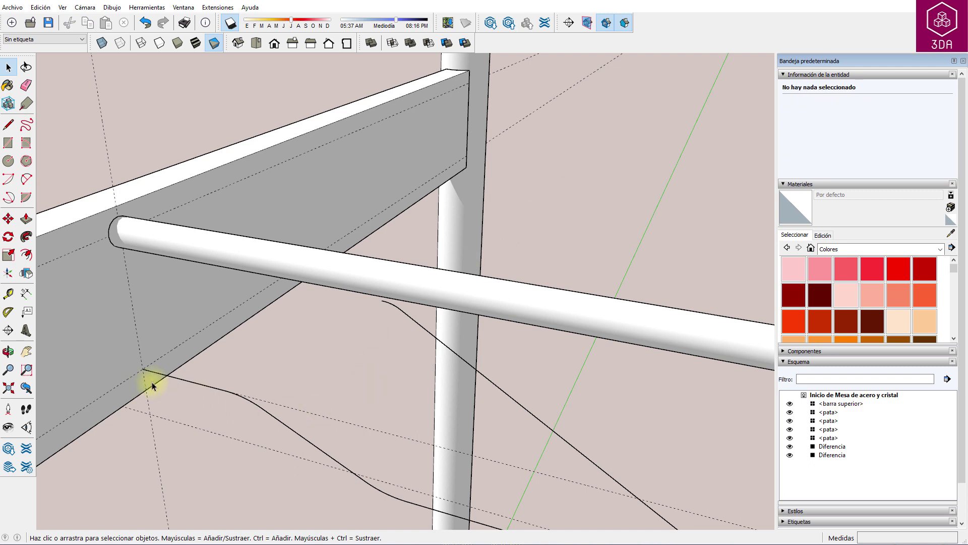
Sweep a 0,6 cm radius circle along the lower curved rail path into a tube with Follow Me.
key("c")
left_click(143, 369)
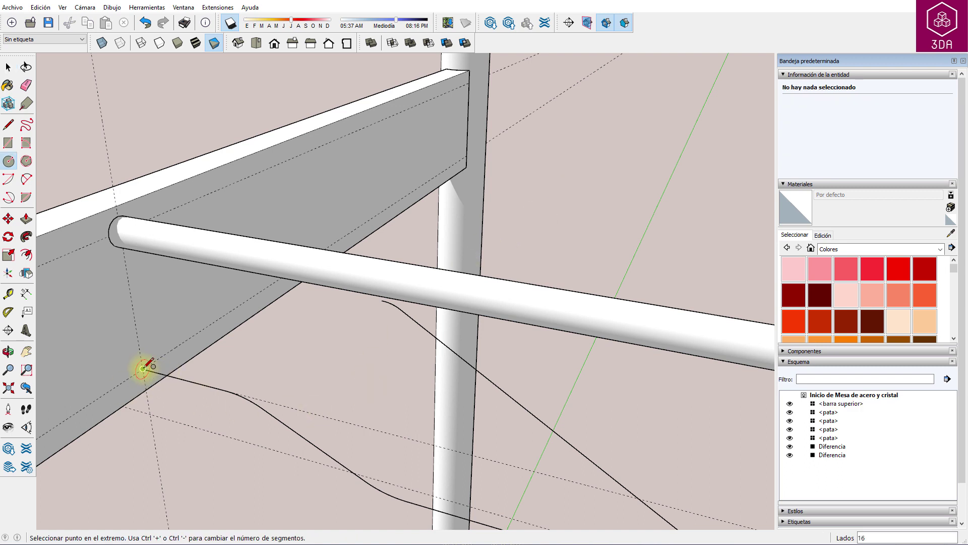
type("0,6")
key("Return")
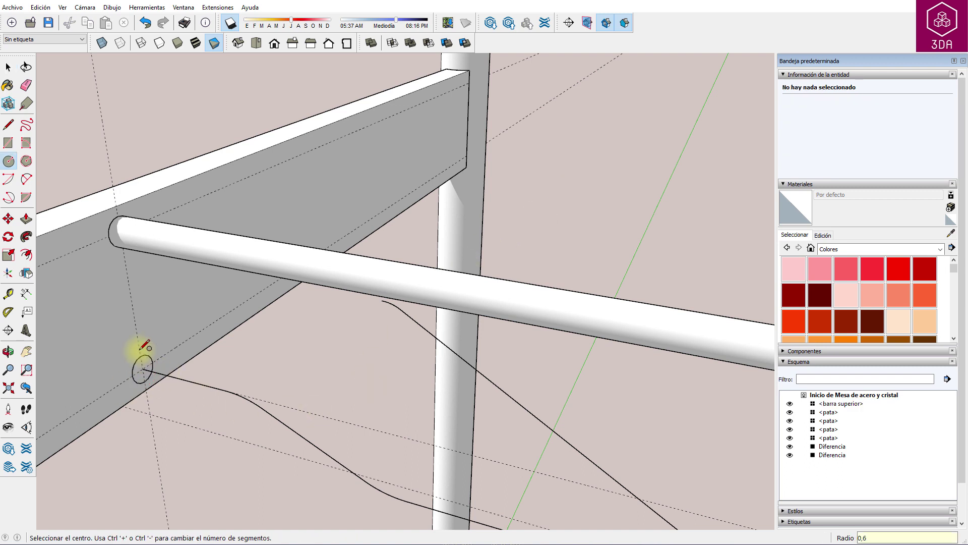
key("space")
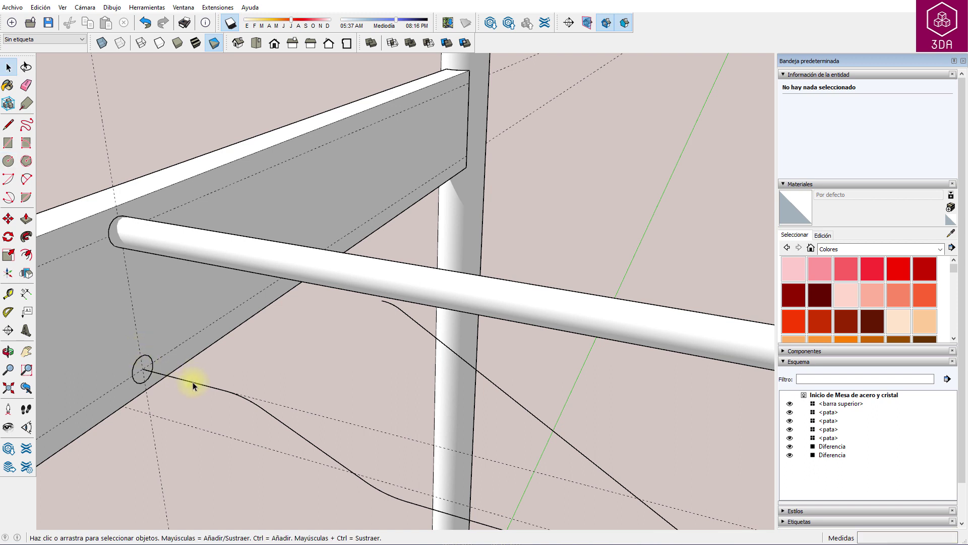
left_click(193, 386)
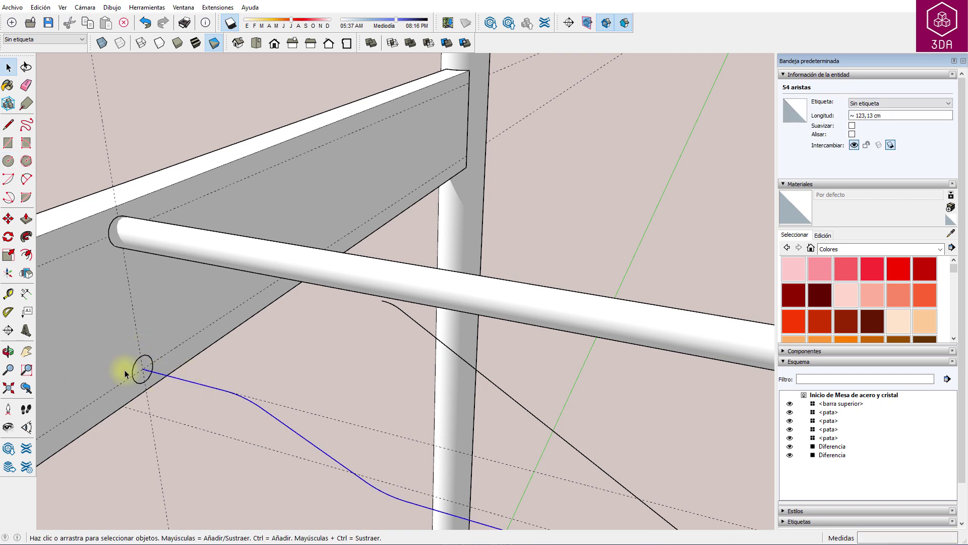
left_click(26, 236)
left_click(144, 364)
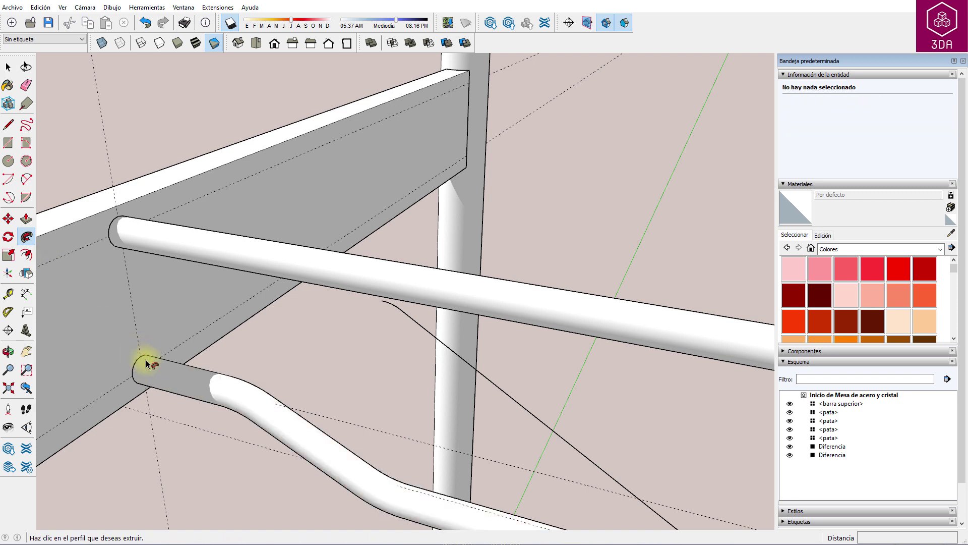
key("space")
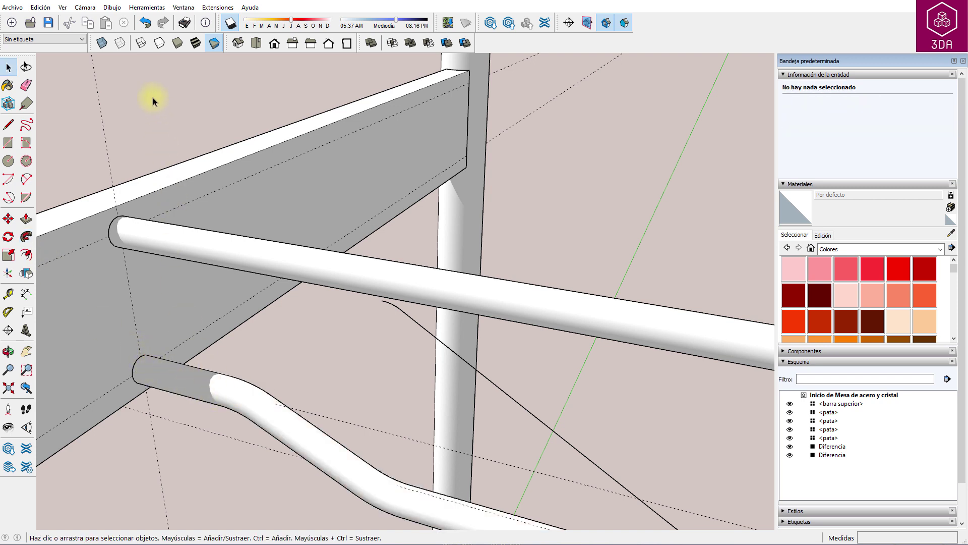
Check the path in X-ray, then make the bent tube a component named 'barra inferior'.
left_click(102, 43)
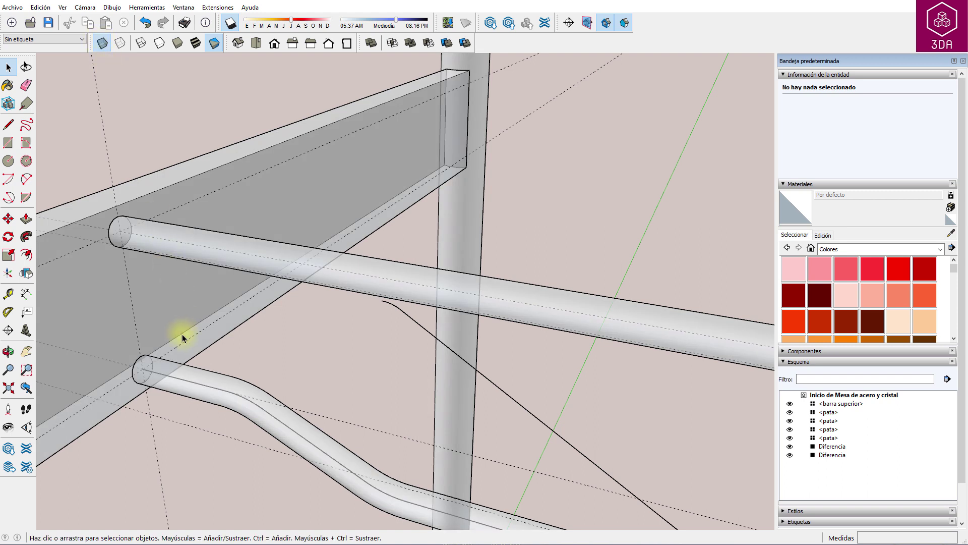
left_click(189, 384)
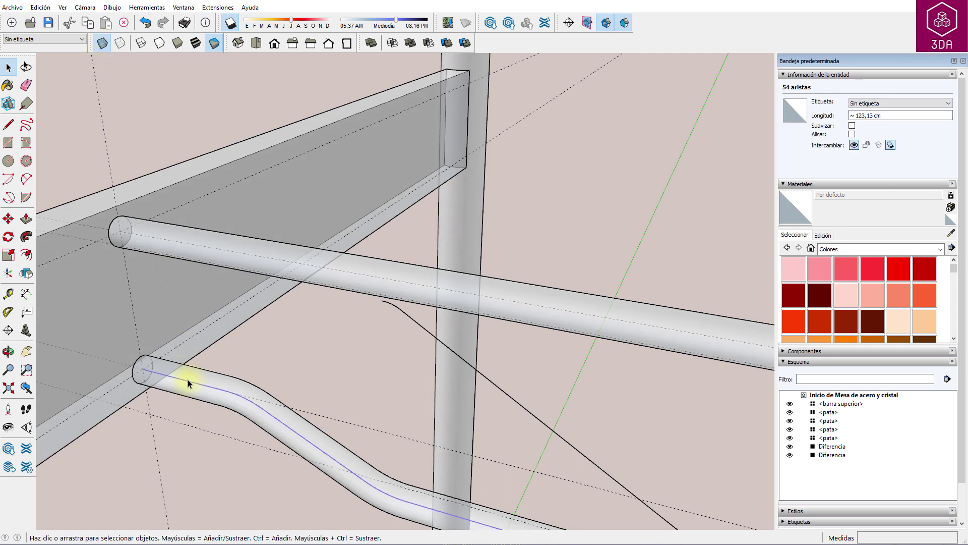
key("Escape")
left_click(102, 44)
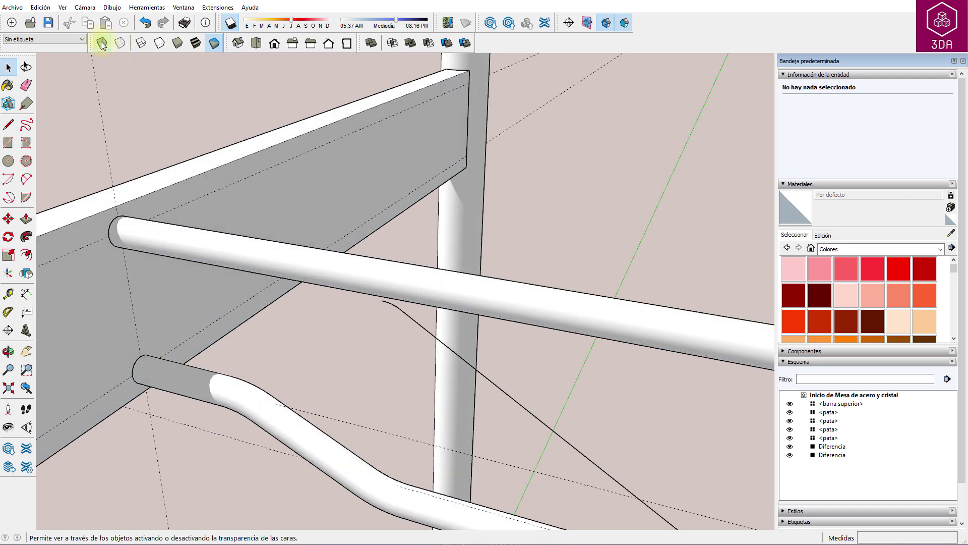
triple_click(218, 388)
right_click(222, 395)
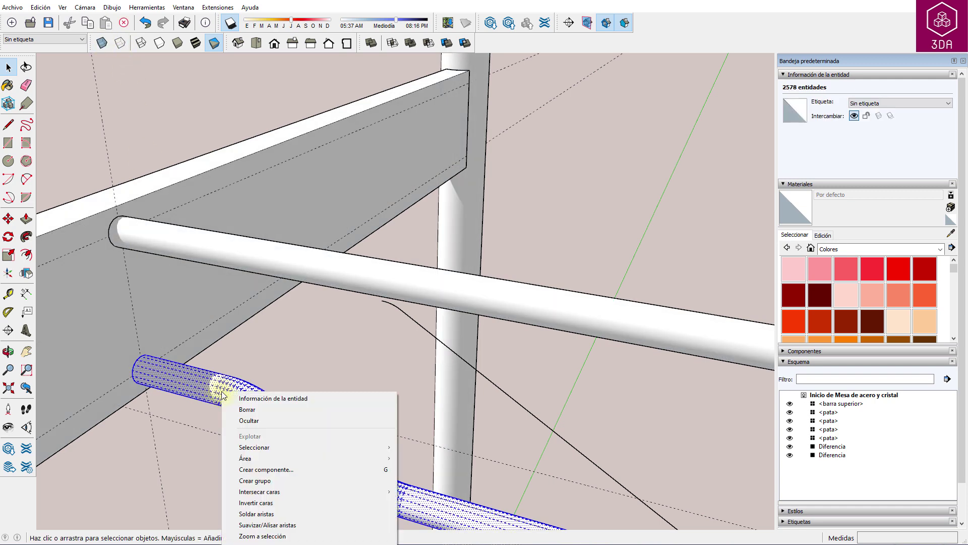
left_click(280, 468)
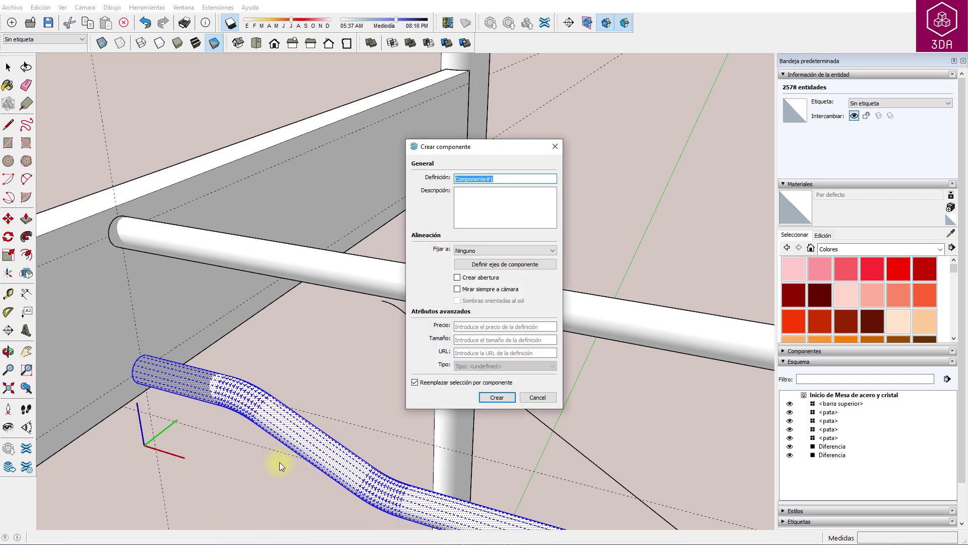
type("barra inferior")
key("Return")
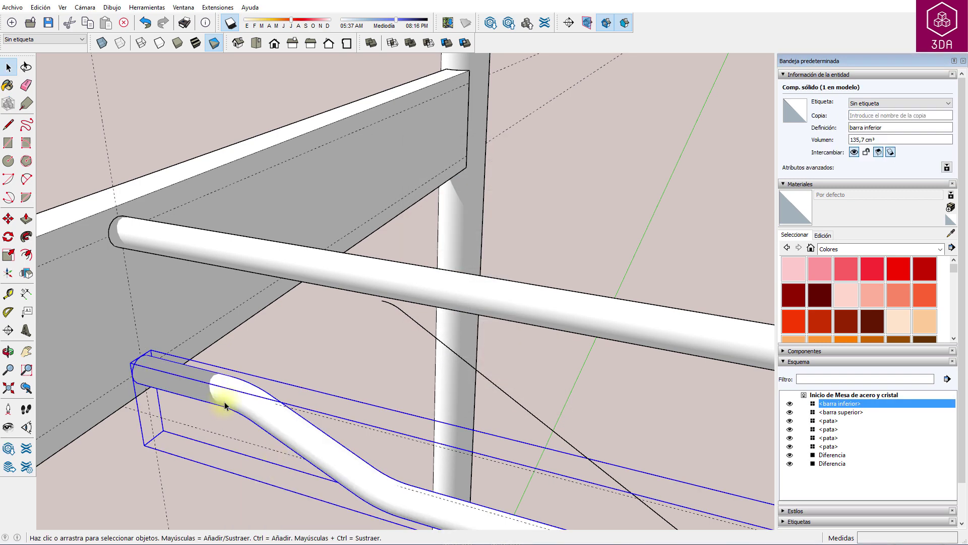
left_click(324, 377)
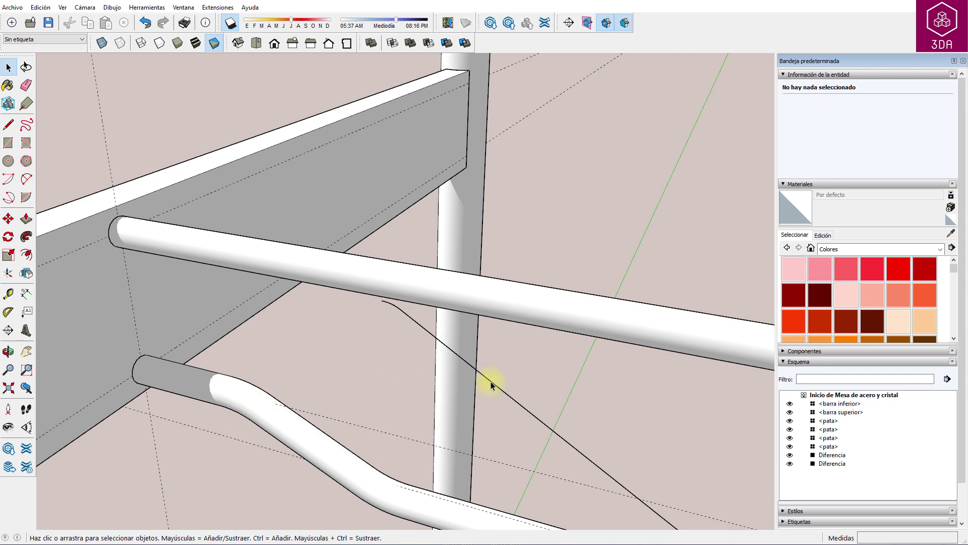
Sweep a 0,2 cm radius circle along the zigzag path into a thin wire with Follow Me.
middle_click_drag(491, 381, 456, 384)
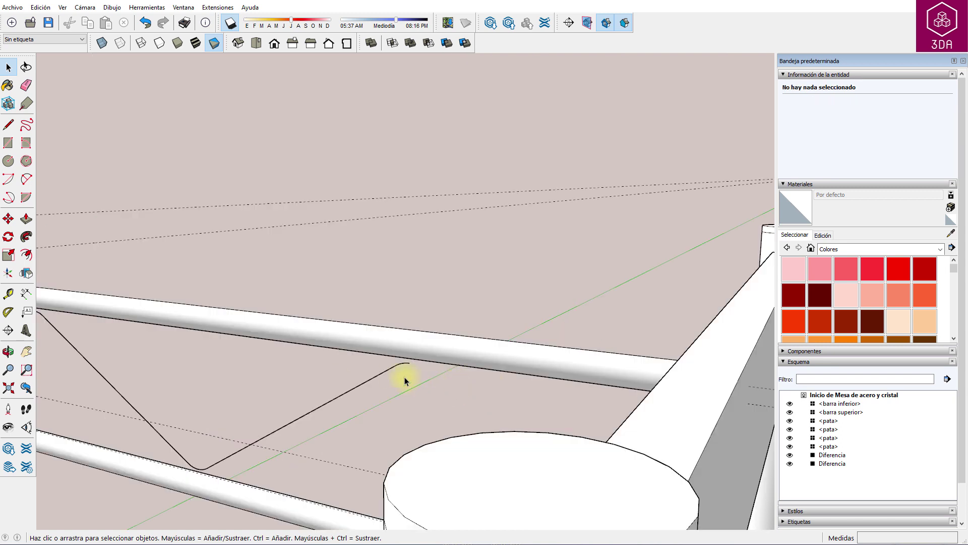
key("c")
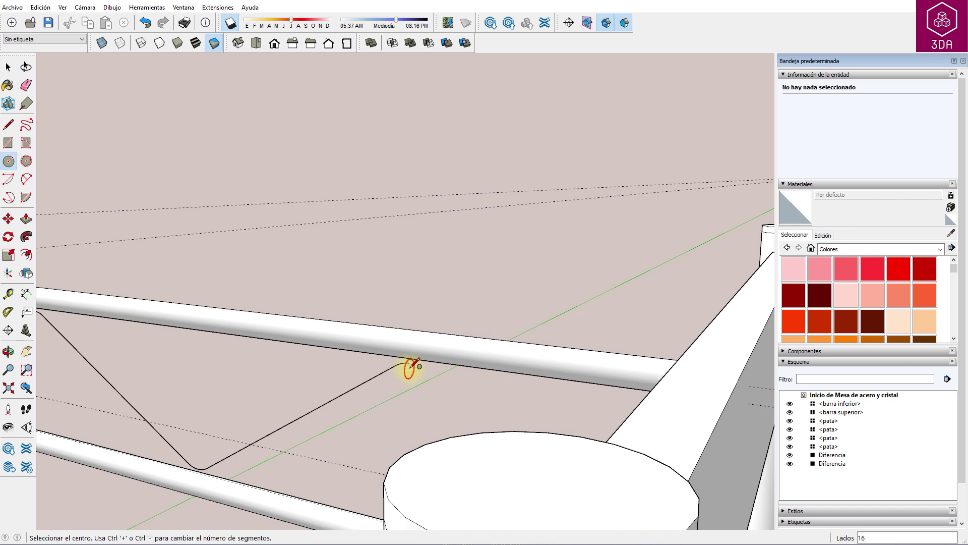
left_click(409, 362)
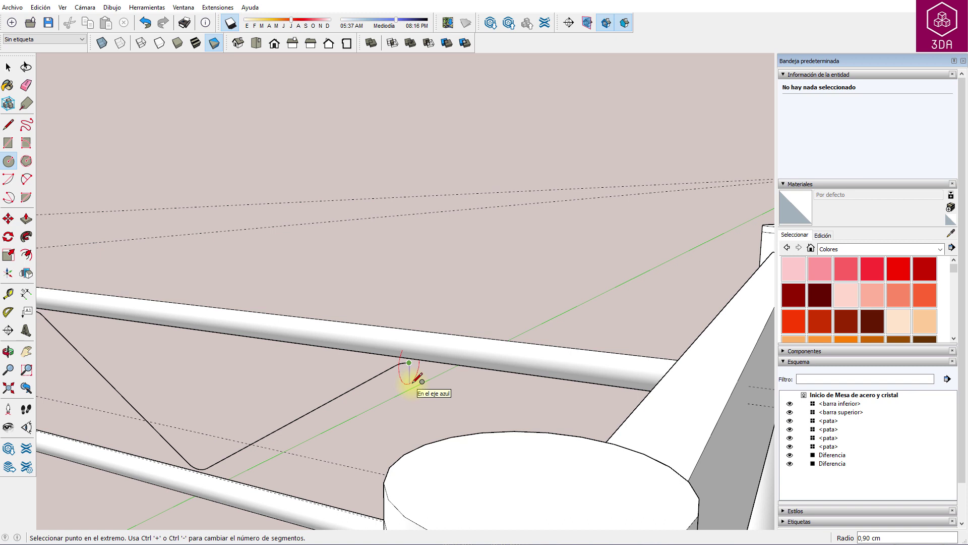
type("0,2")
key("Return")
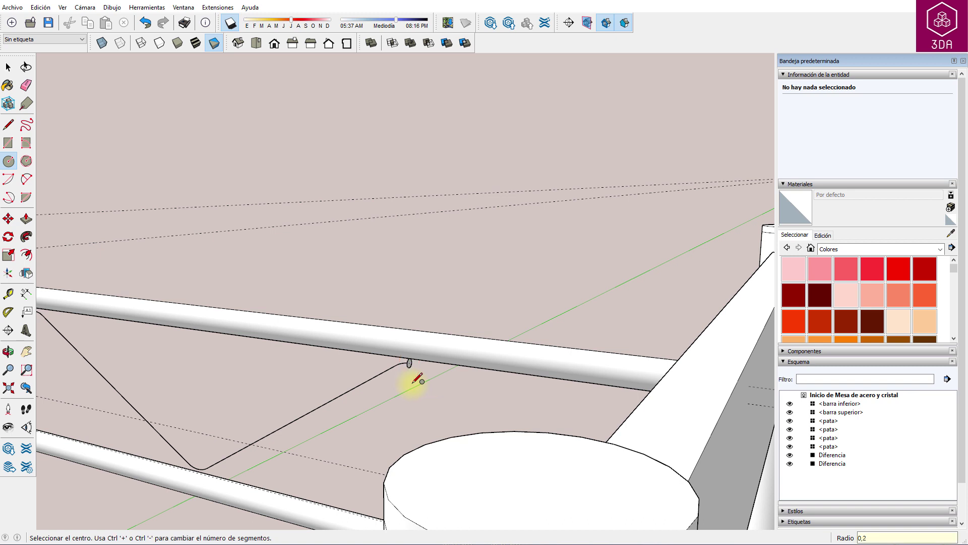
key("space")
triple_click(380, 375)
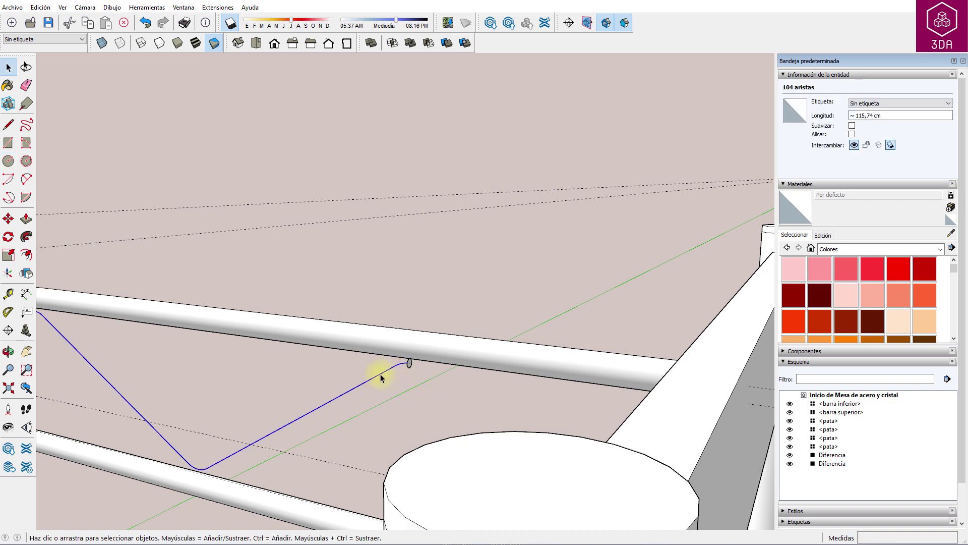
left_click(26, 236)
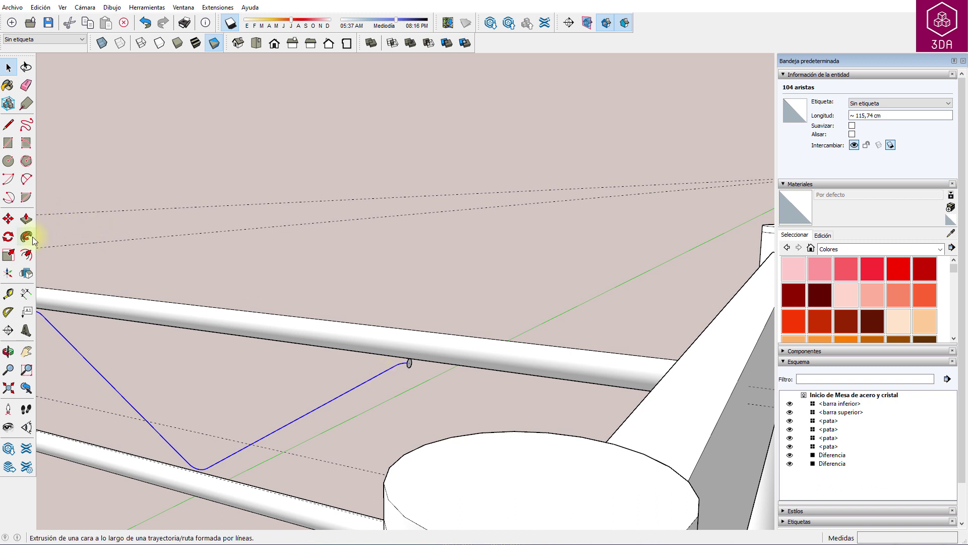
left_click(410, 368)
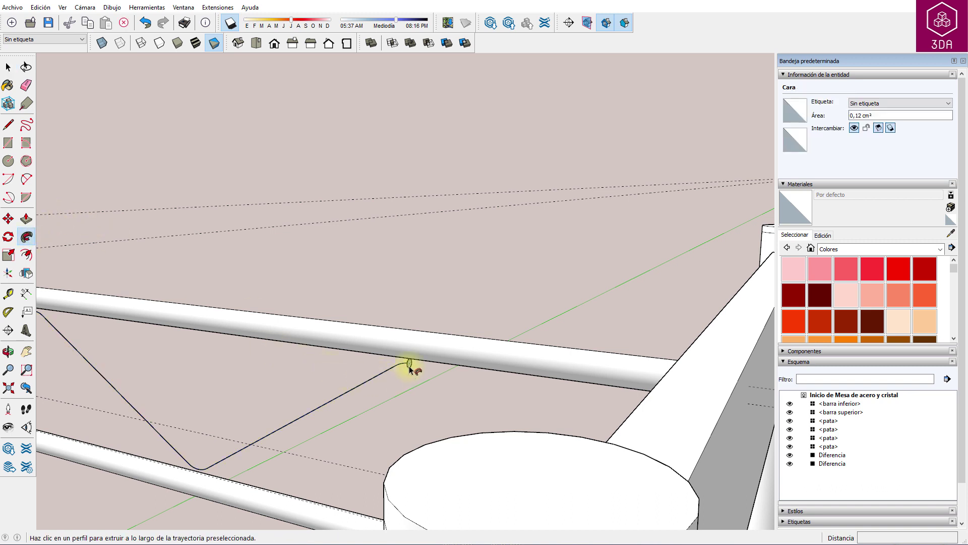
left_click(410, 370)
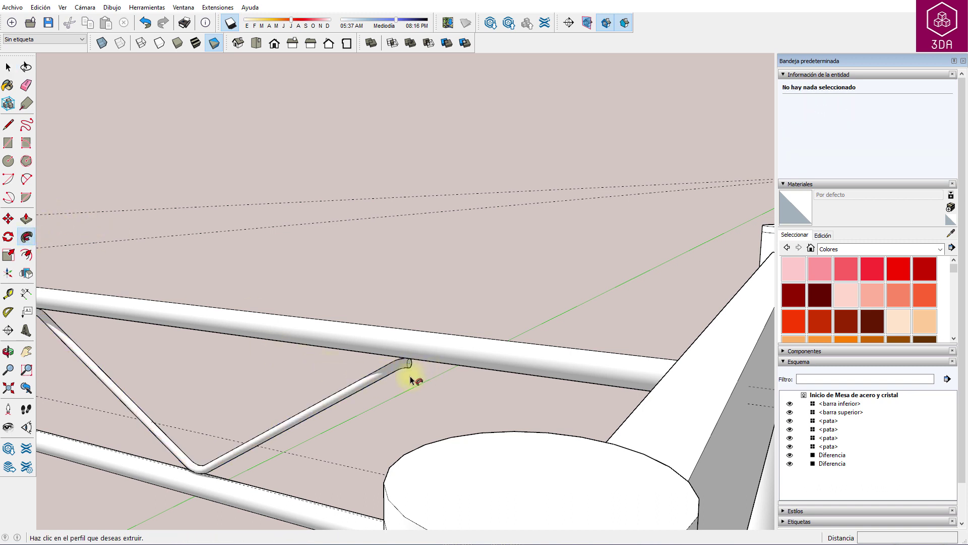
key("space")
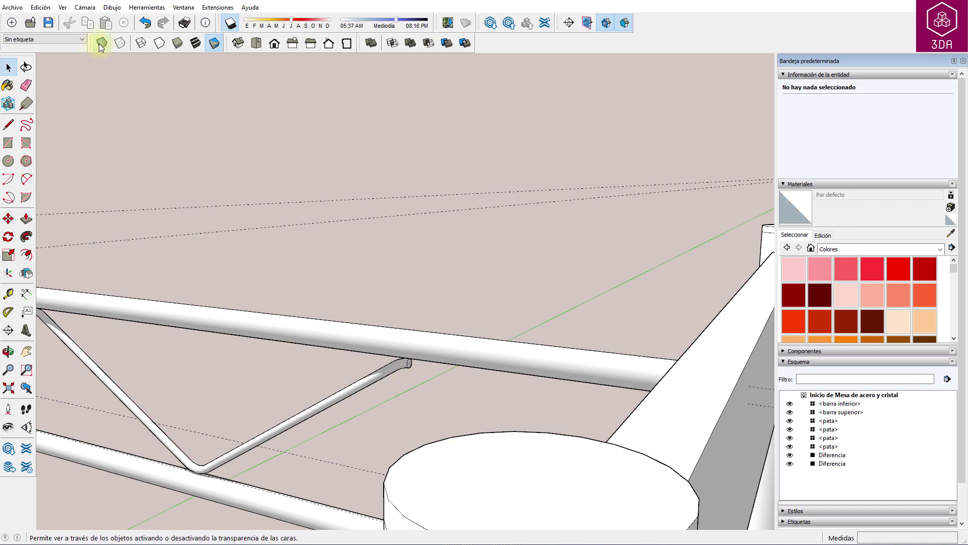
Inspect the wire in X-ray, then make it a component named 'barra 4 mm'.
left_click(101, 46)
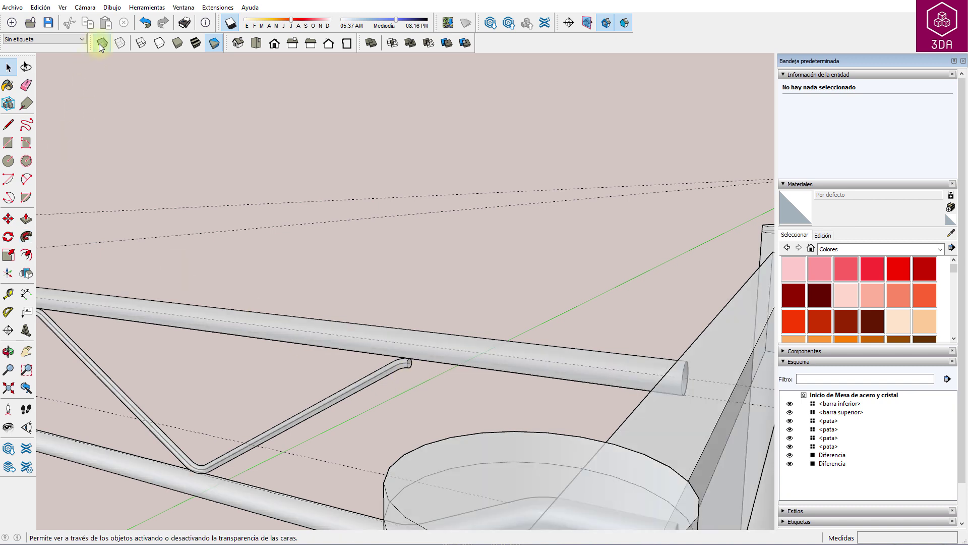
left_click(392, 372)
double_click(393, 372)
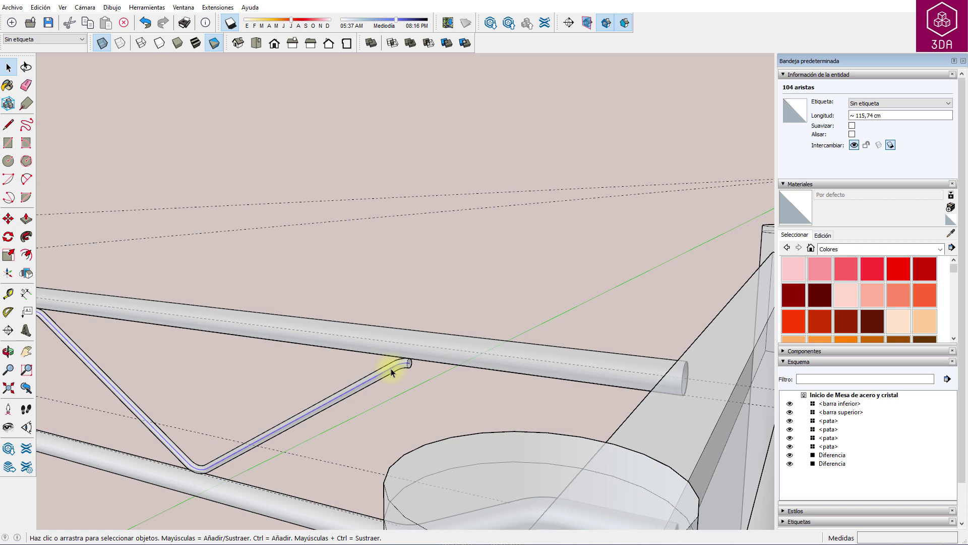
left_click(395, 376)
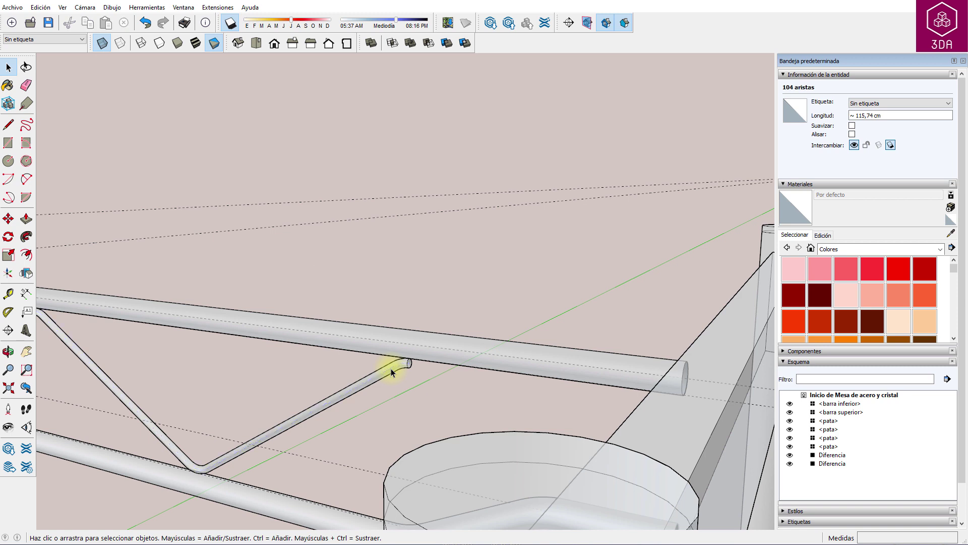
left_click(102, 44)
triple_click(365, 385)
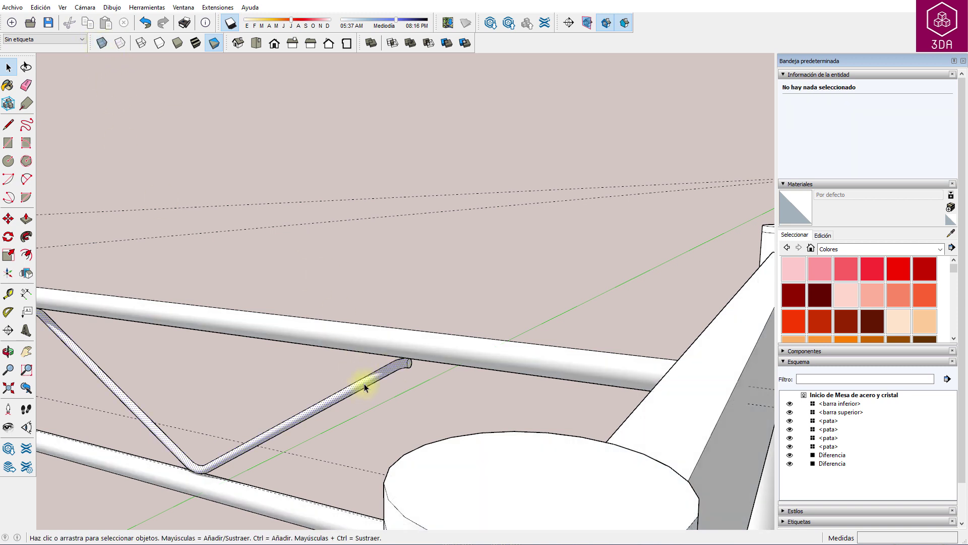
right_click(364, 385)
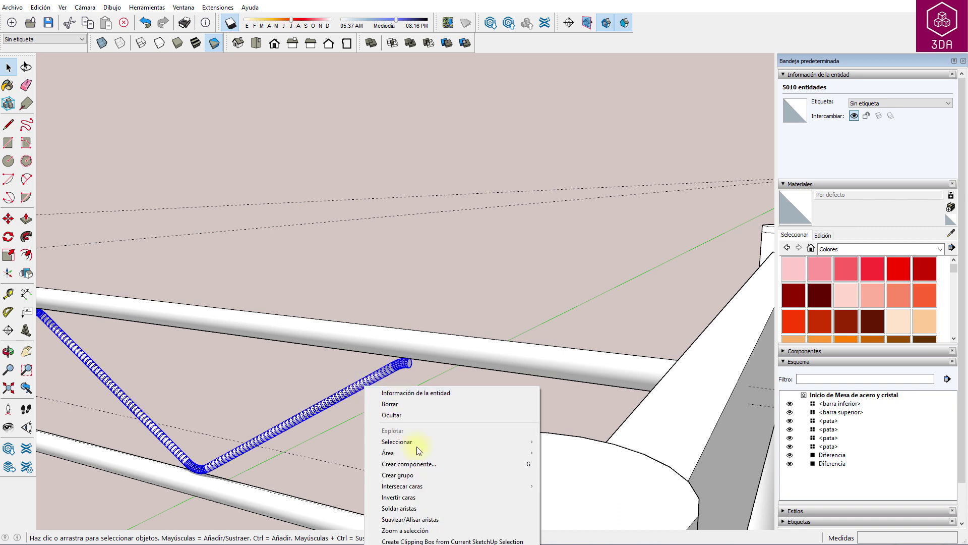
left_click(419, 464)
type("ba")
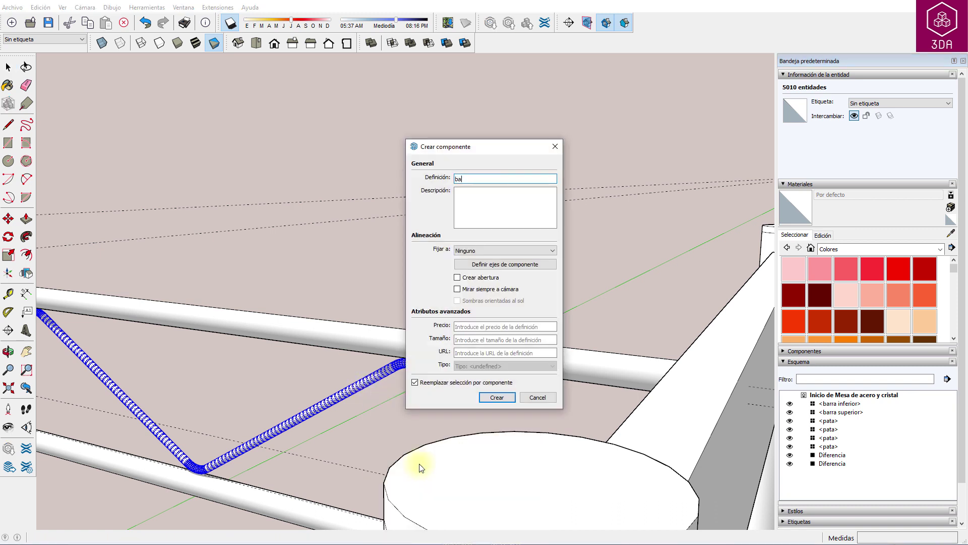
type("rra 4")
left_click(496, 397)
Zoom to the front beam and draw a 0,5 cm radius circle for the bolt head.
left_click(465, 238)
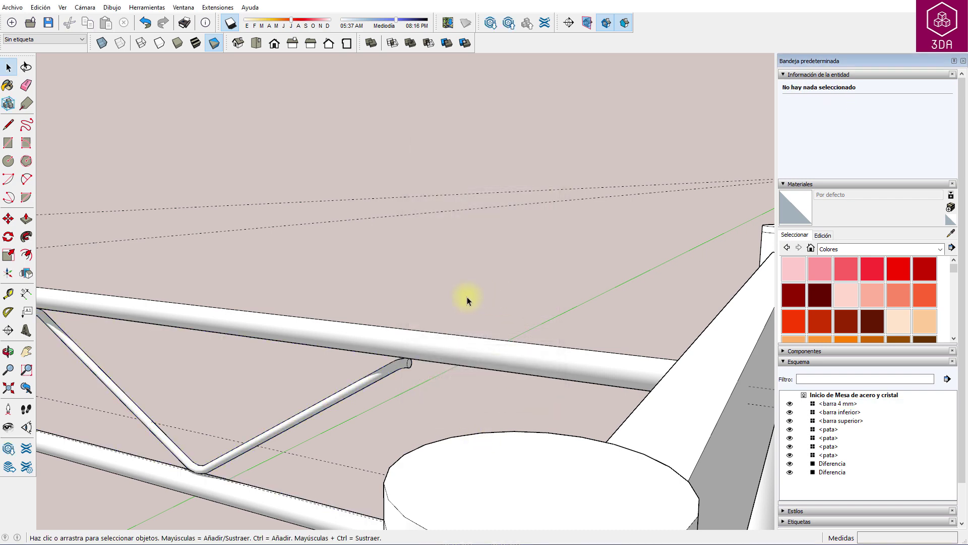
mouse_move(465, 238)
middle_mouse_down()
mouse_move(627, 358)
mouse_move(215, 346)
mouse_move(443, 352)
mouse_move(676, 339)
mouse_move(689, 360)
middle_mouse_up()
key("space")
scroll(346, 343, "up", 2)
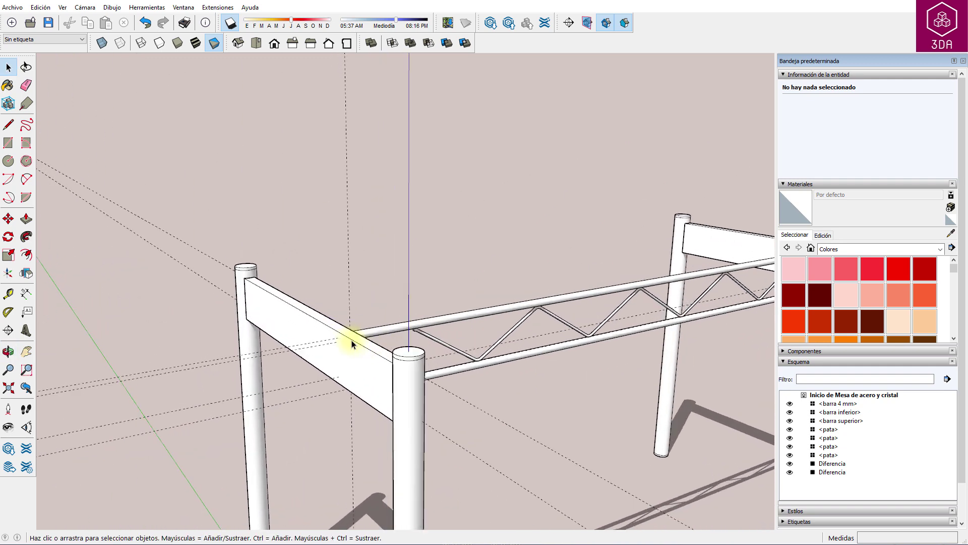
scroll(346, 345, "up", 3)
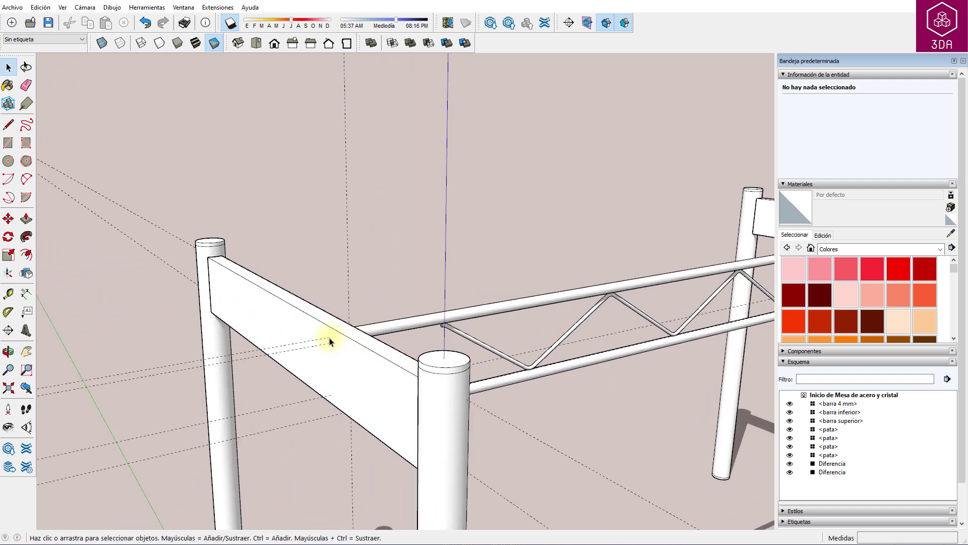
scroll(329, 340, "up", 2)
scroll(331, 340, "up", 2)
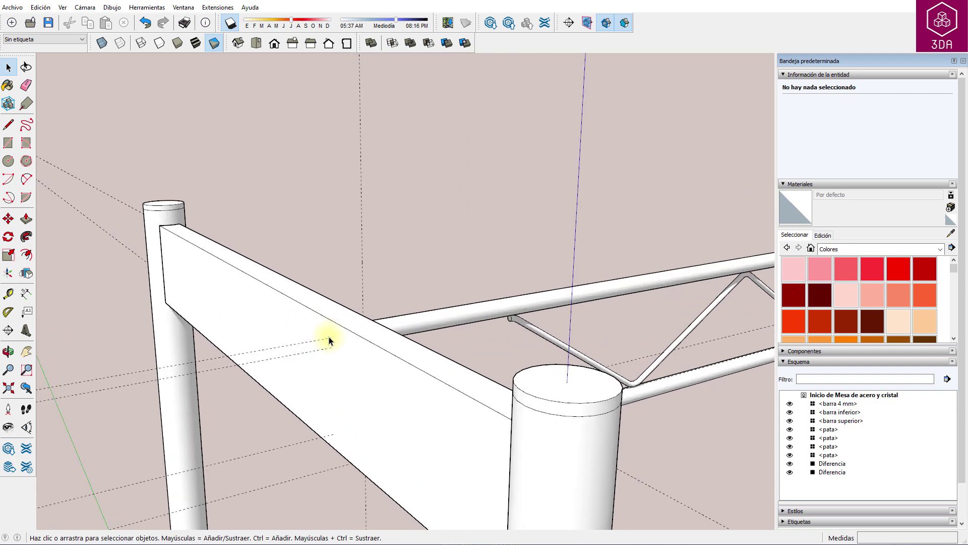
scroll(337, 341, "up", 2)
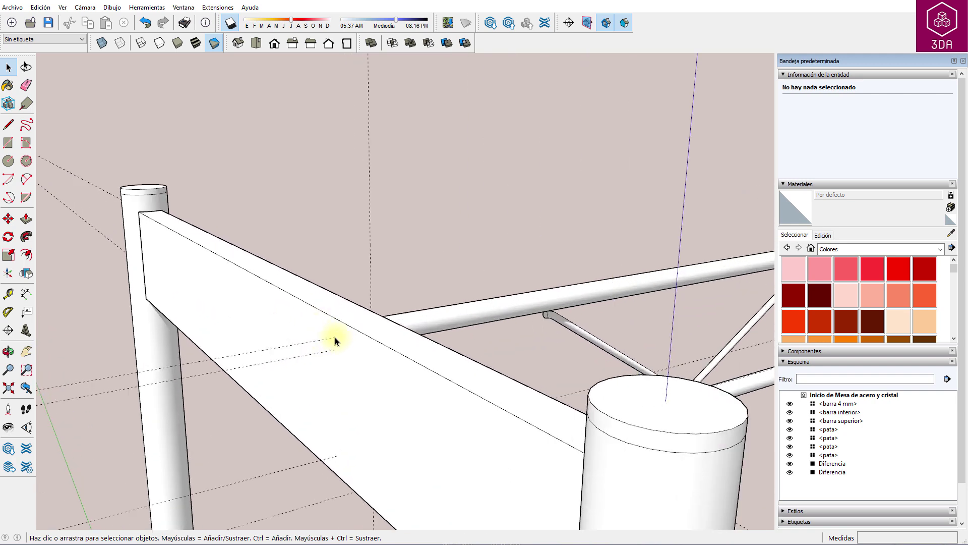
key("c")
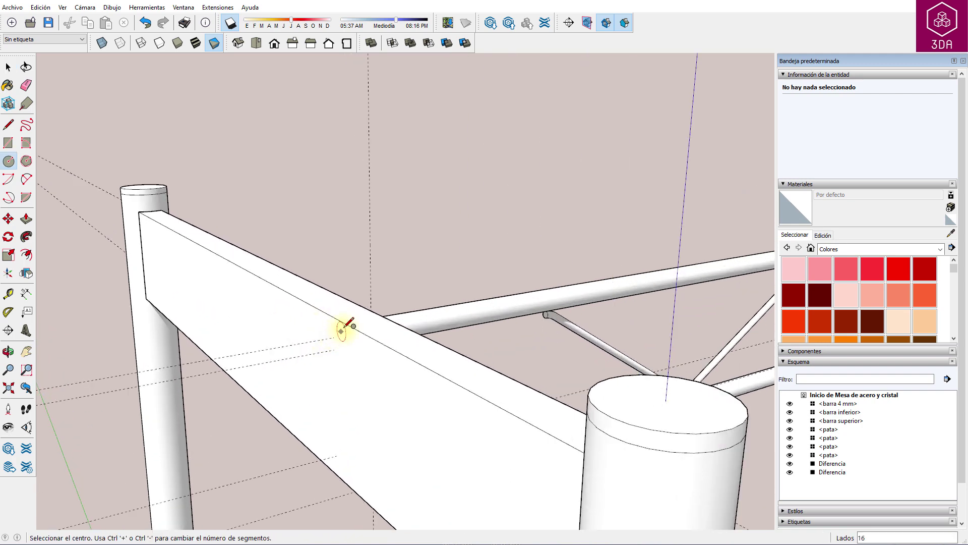
left_click(333, 337)
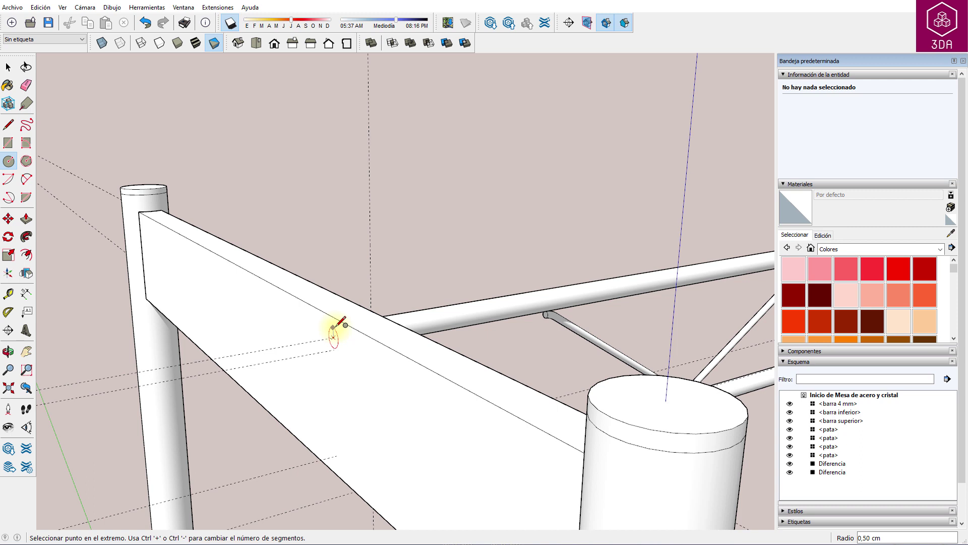
key("Return")
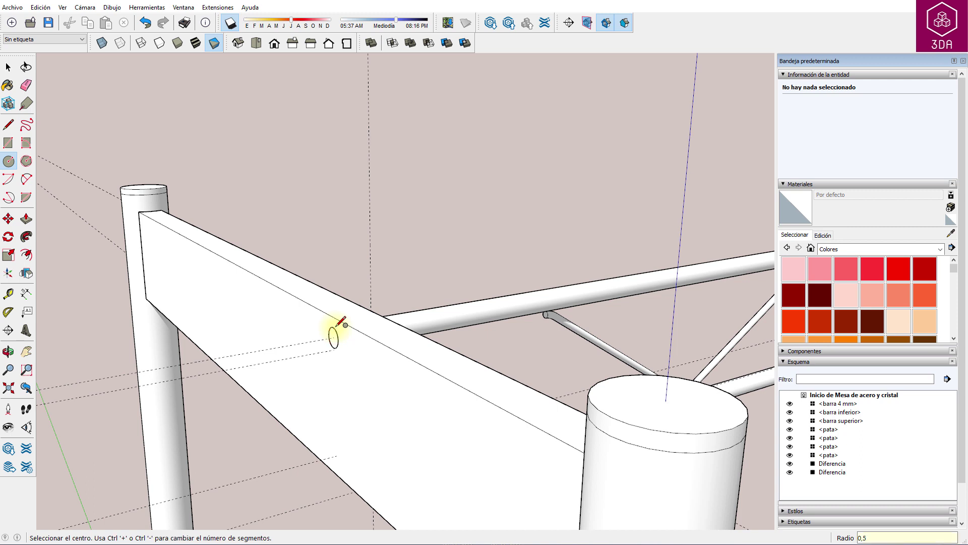
Push/Pull the small circle out into a short cylindrical bolt head.
key("p")
scroll(332, 341, "up", 1)
scroll(332, 341, "up", 1)
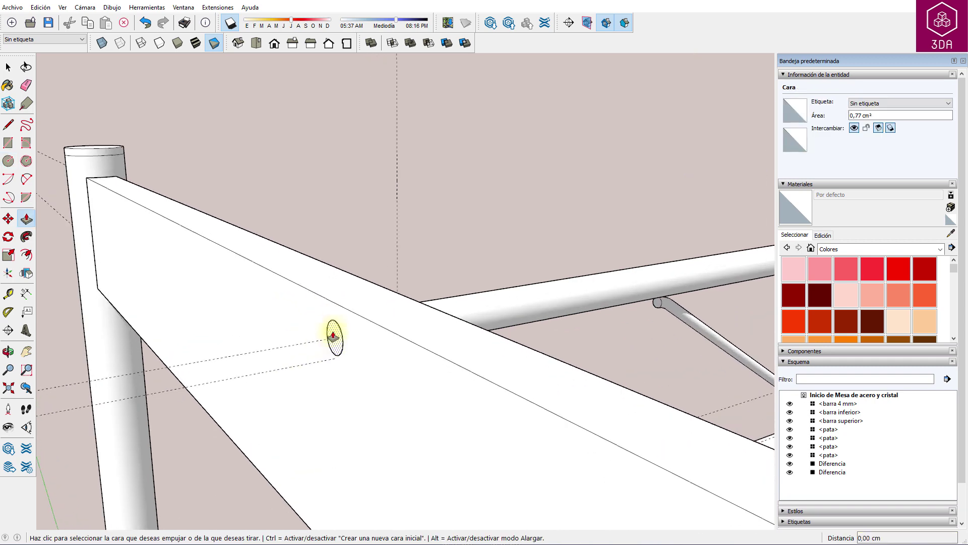
left_click(332, 333)
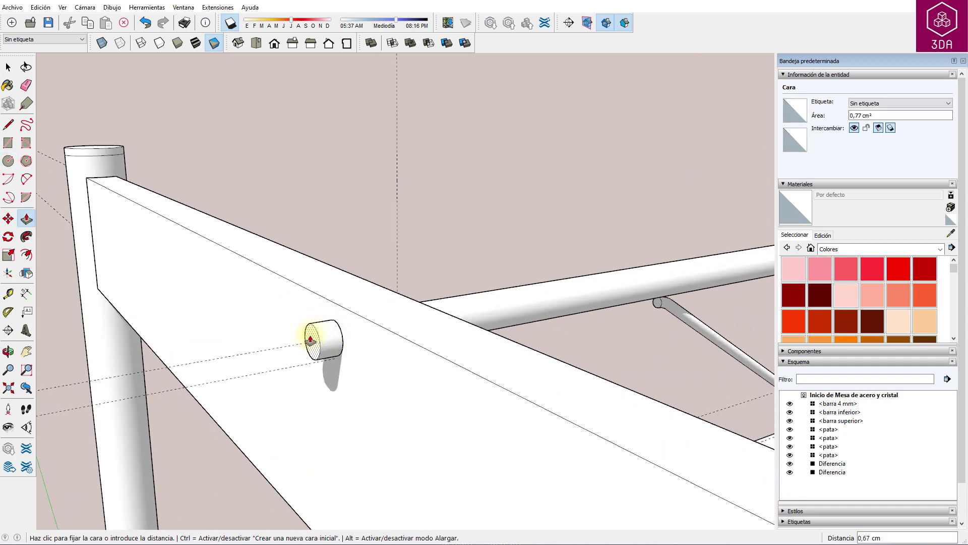
left_click(311, 341)
key("space")
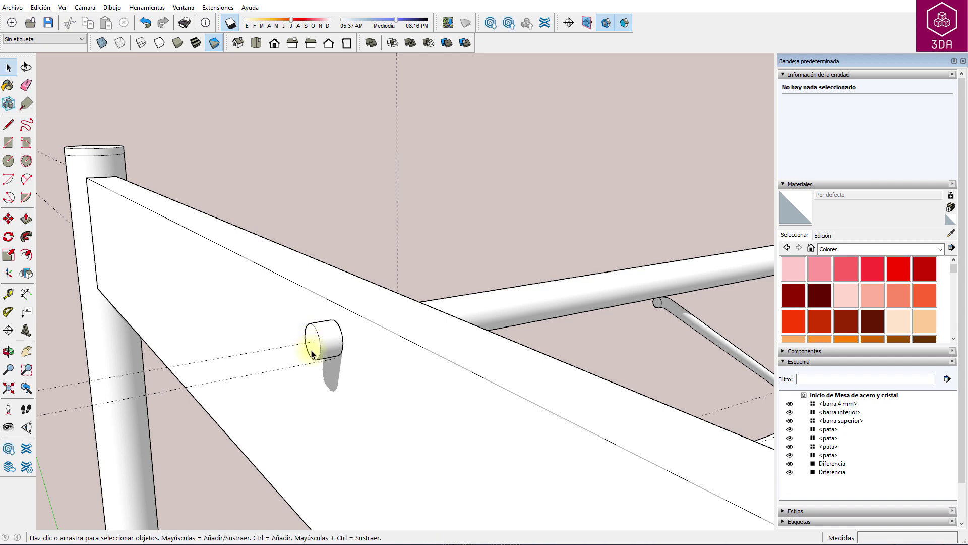
Recess a six-sided hexagonal socket into the bolt head's end and select the whole bolt.
mouse_move(312, 353)
middle_mouse_down()
mouse_move(422, 338)
mouse_move(342, 341)
middle_mouse_up()
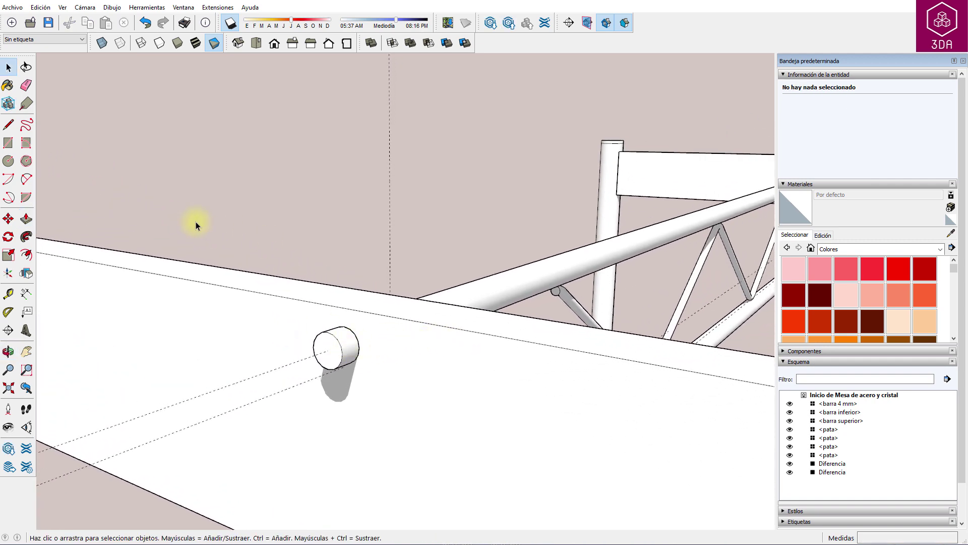
left_click(26, 162)
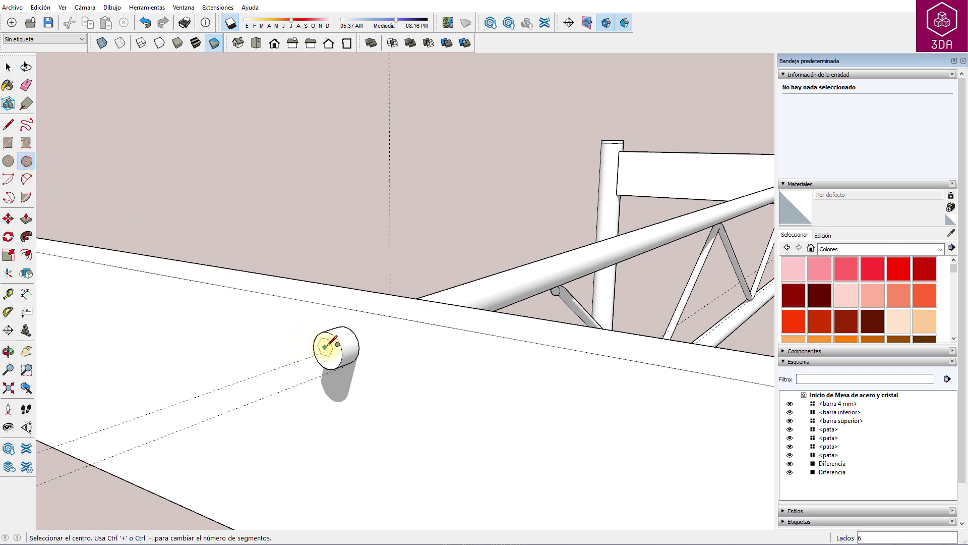
left_click(328, 350)
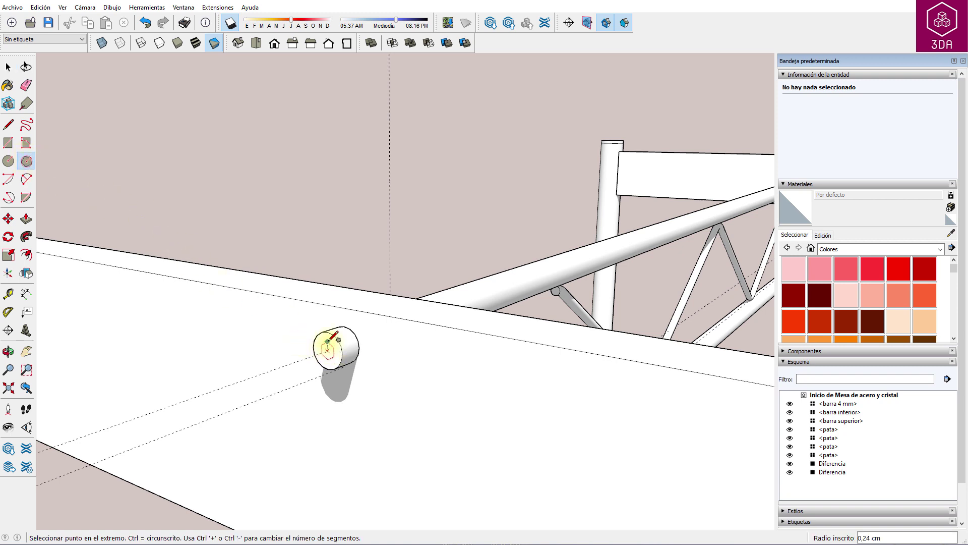
left_click(327, 339)
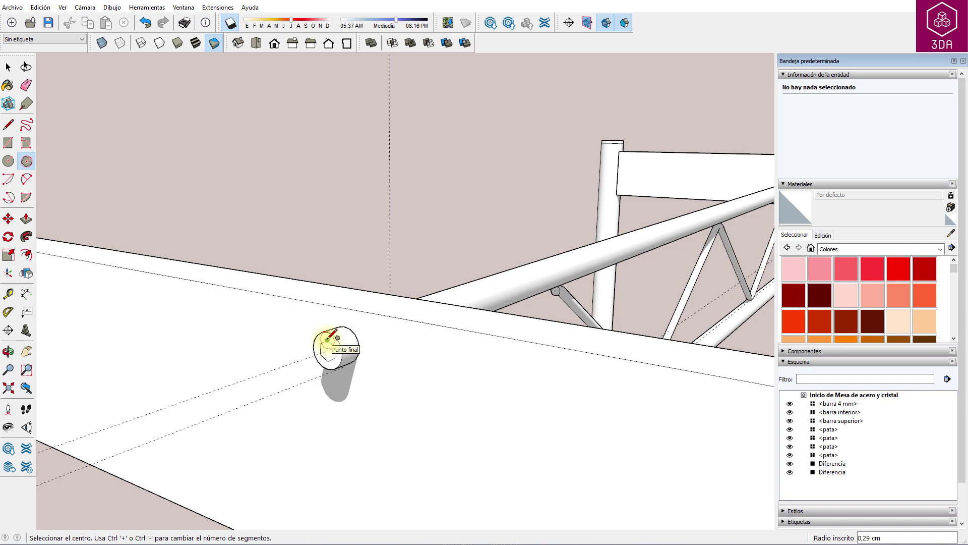
key("p")
left_click(326, 352)
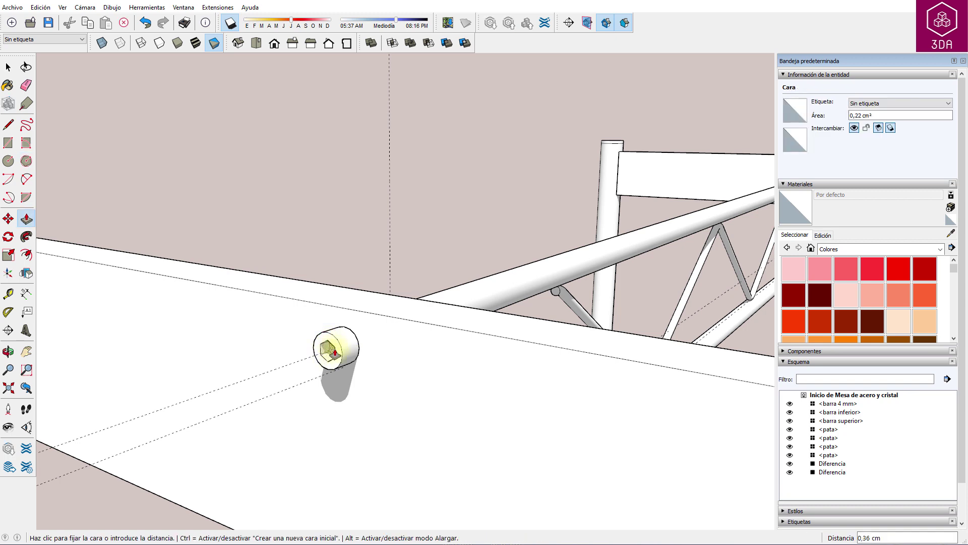
left_click(335, 352)
key("space")
left_click_drag(298, 256, 380, 396)
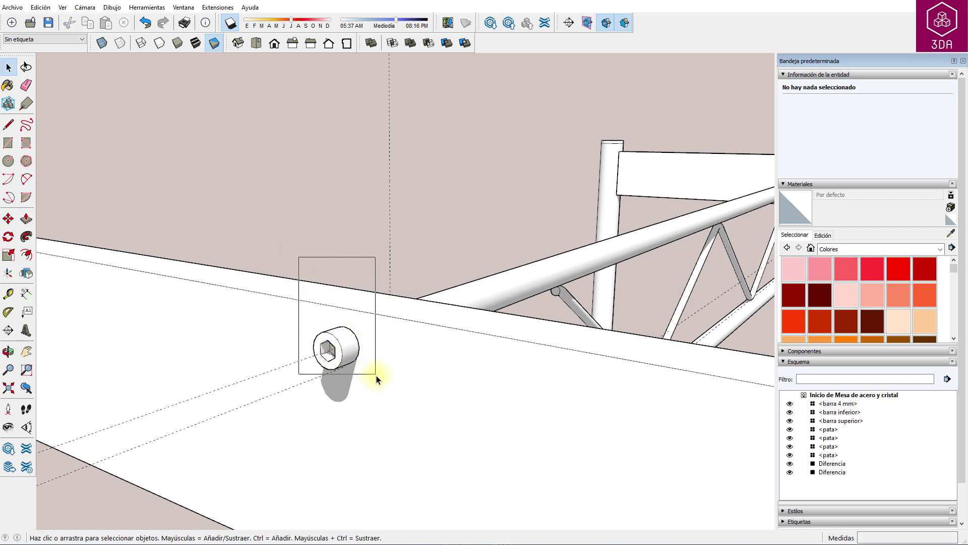
Make the selected bolt a component named 'tornillo allen'.
right_click(353, 348)
left_click(402, 426)
type("tornillo allen")
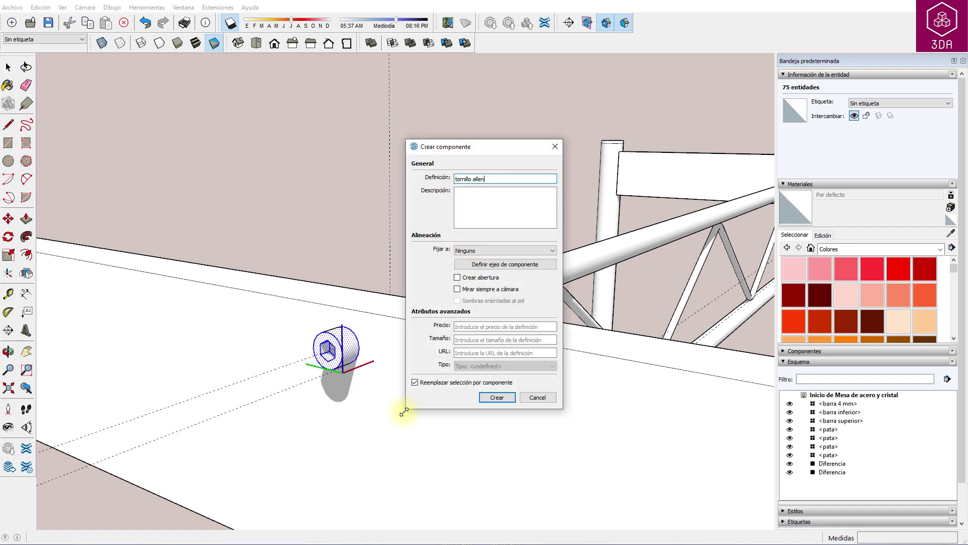
left_click(498, 398)
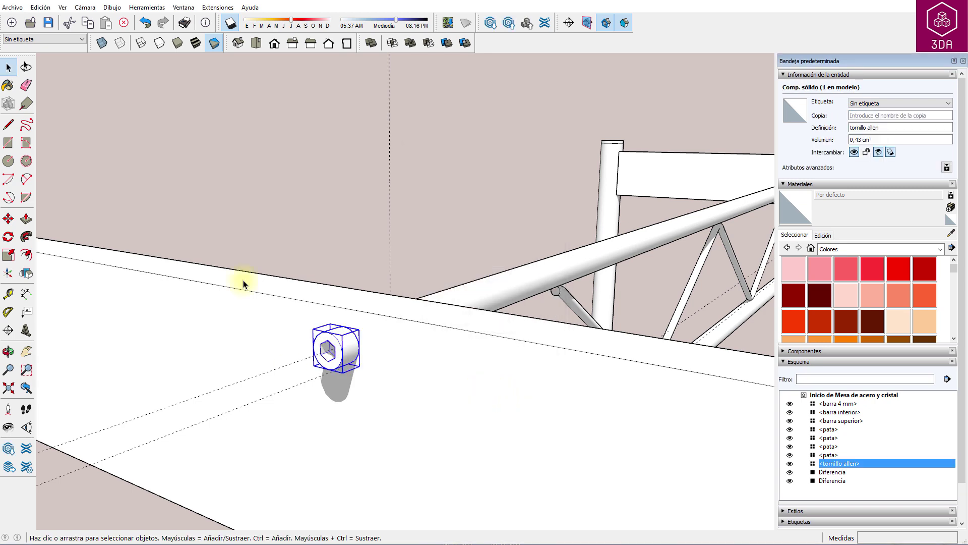
mouse_move(243, 277)
middle_mouse_down()
mouse_move(304, 211)
mouse_move(304, 198)
middle_mouse_up()
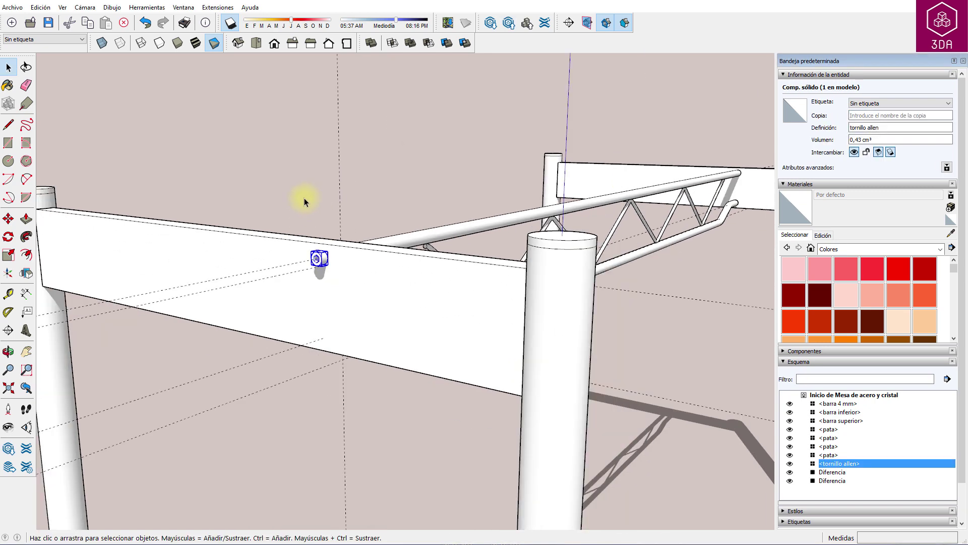
Copy the bolt 6 cm lower on the rail and select both bolts.
key("m")
key("ctrl")
left_click(351, 275)
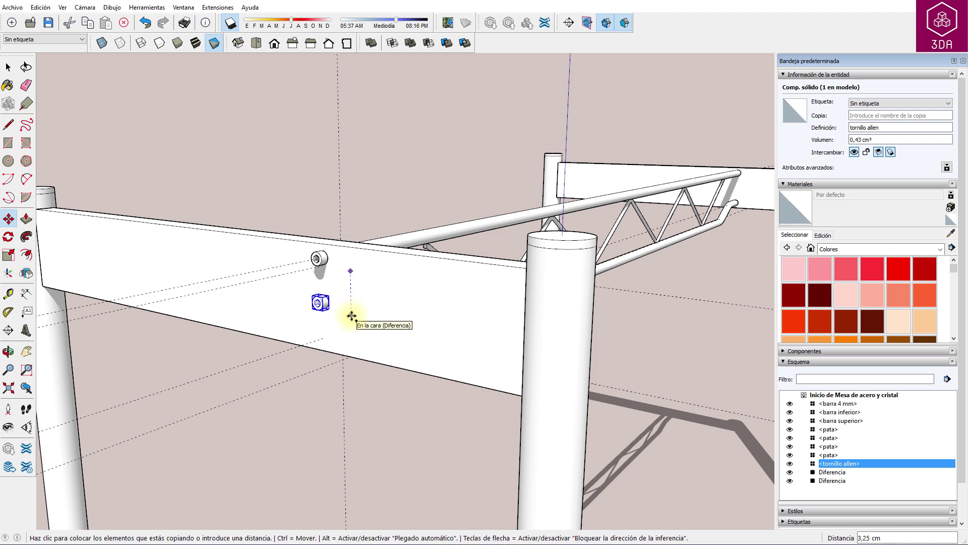
type("6")
key("Return")
key("space")
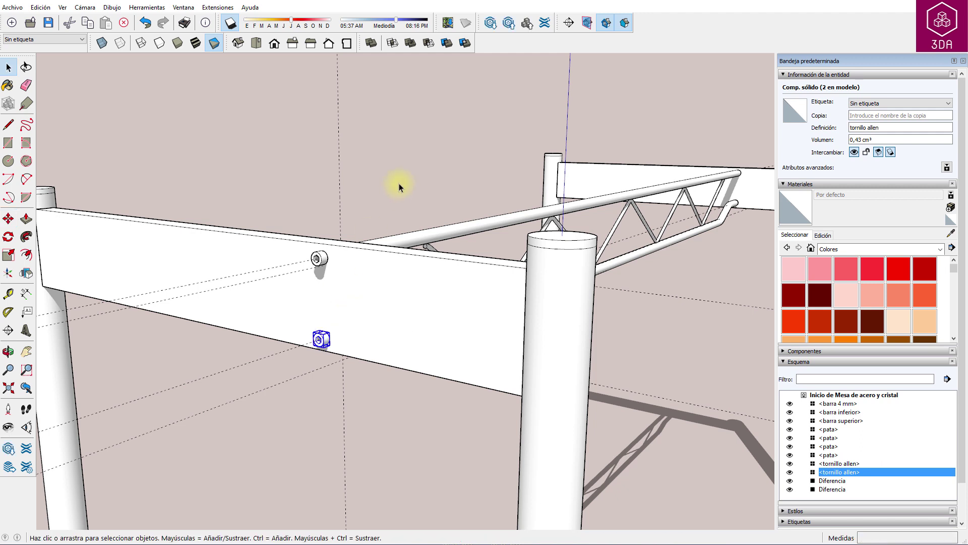
left_click(398, 183)
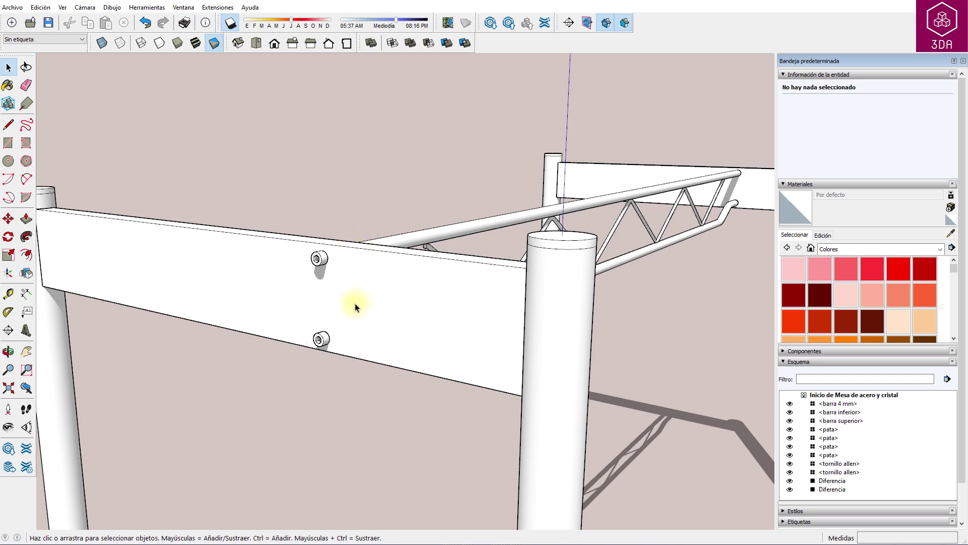
left_click_drag(304, 217, 343, 377)
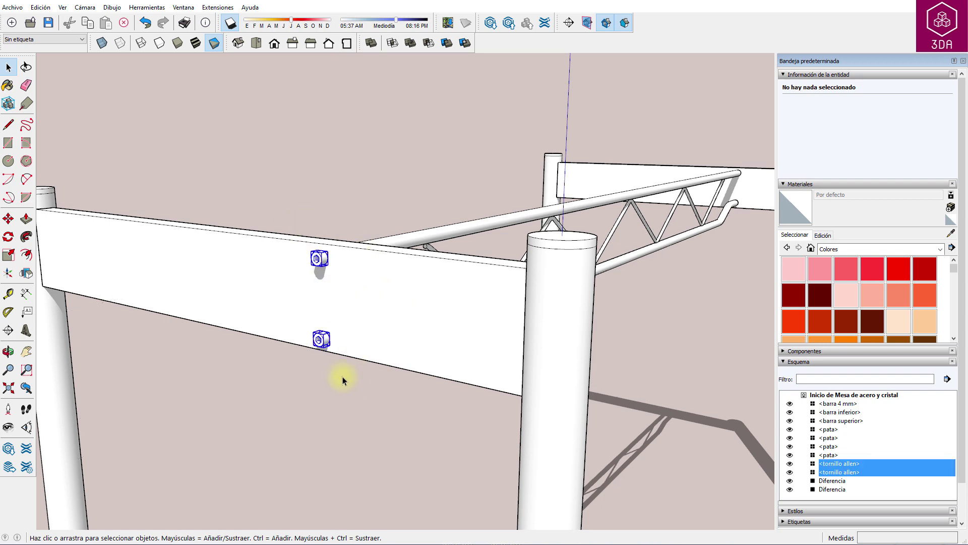
scroll(328, 375, "down", 3)
mouse_move(593, 359)
middle_mouse_down()
mouse_move(408, 348)
mouse_move(395, 358)
middle_mouse_up()
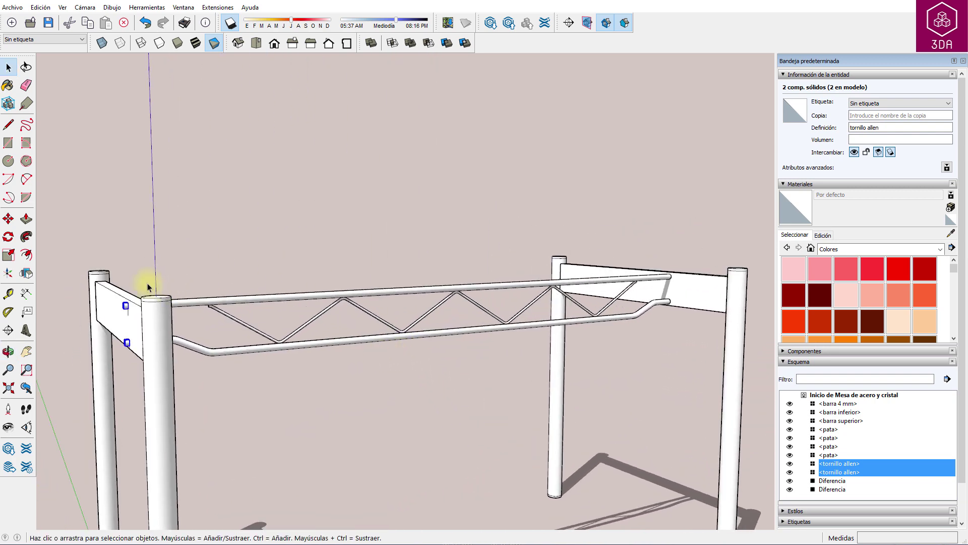
Flip-copy both bolts onto the opposite end rail, then select the rails, braces and bolts.
left_click(27, 273)
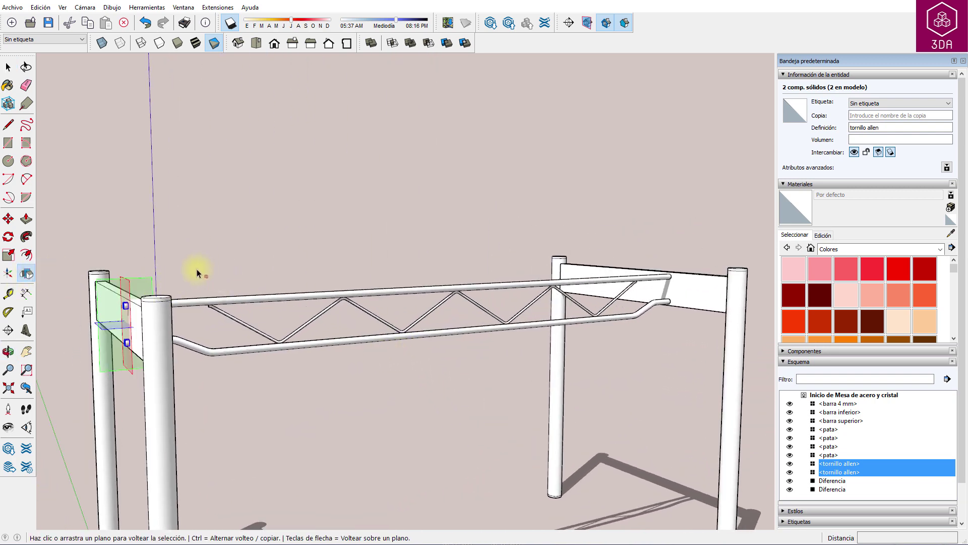
key("ctrl")
mouse_move(129, 368)
left_mouse_down()
mouse_move(227, 385)
mouse_move(458, 328)
left_mouse_up()
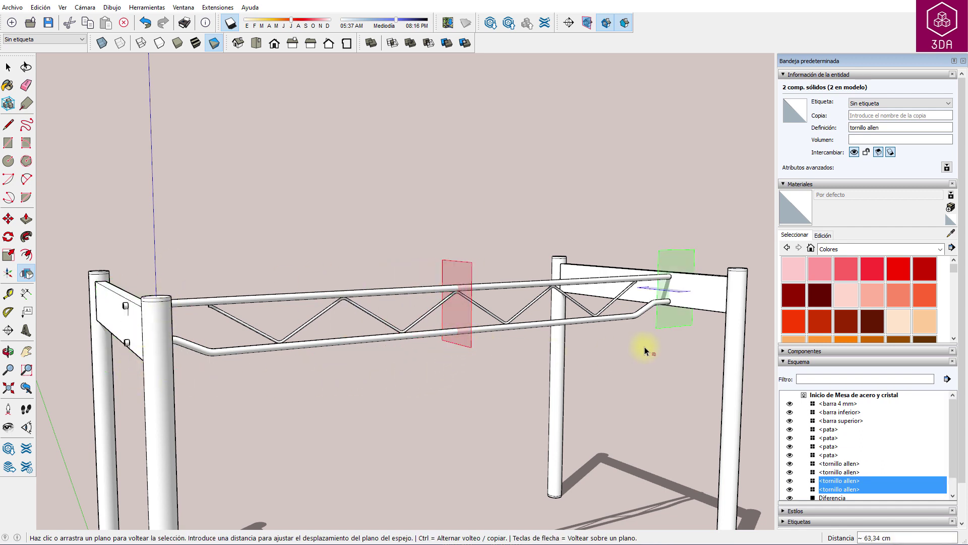
key("space")
mouse_move(666, 377)
middle_mouse_down()
mouse_move(338, 405)
mouse_move(470, 313)
middle_mouse_up()
left_click(487, 289)
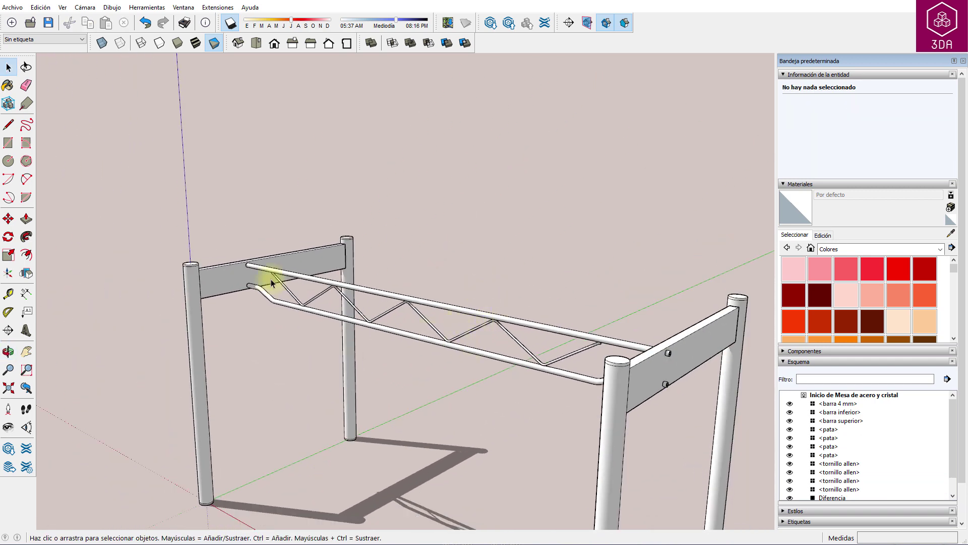
mouse_move(228, 252)
left_mouse_down()
mouse_move(546, 332)
mouse_move(683, 406)
left_mouse_up()
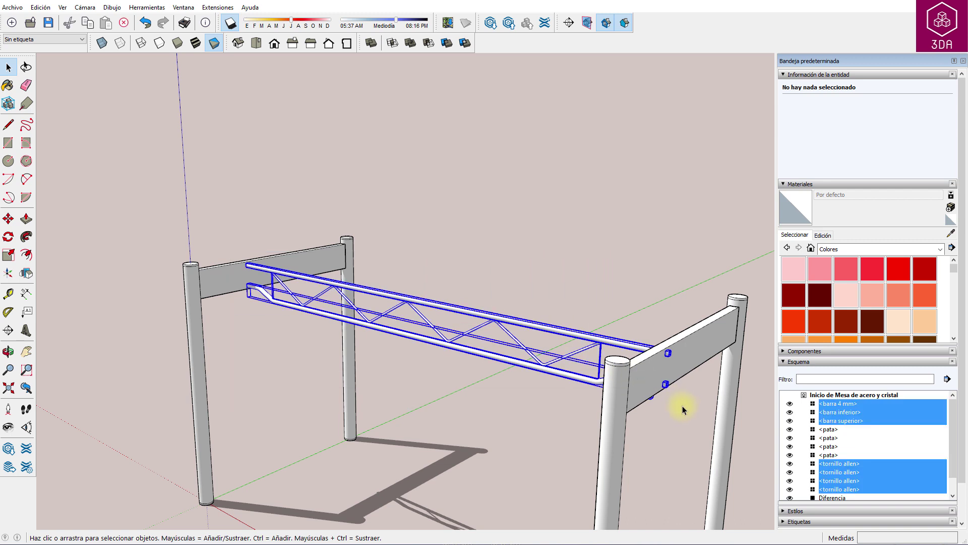
Group the rails, zigzag braces and bolts, and copy the group 23 cm across the frame.
right_click(592, 342)
left_click(622, 433)
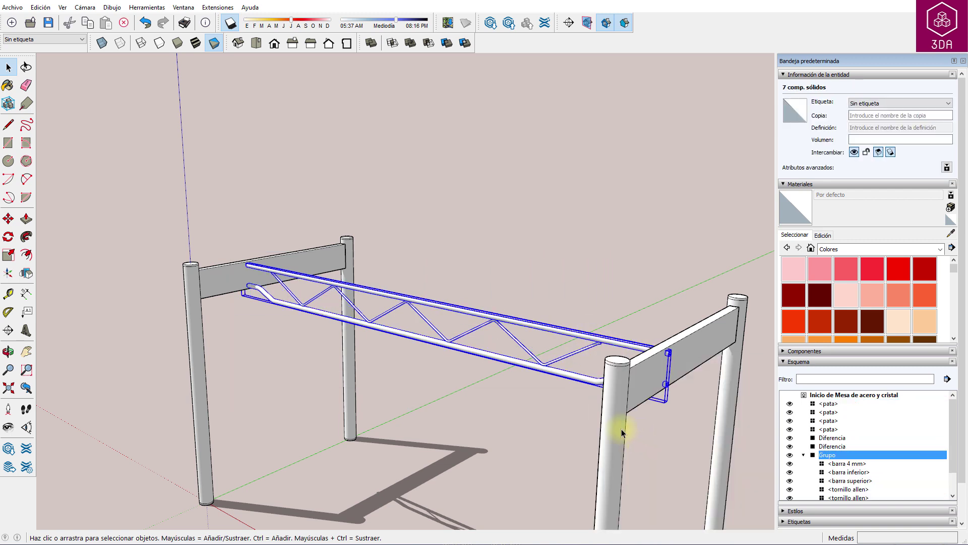
key("m")
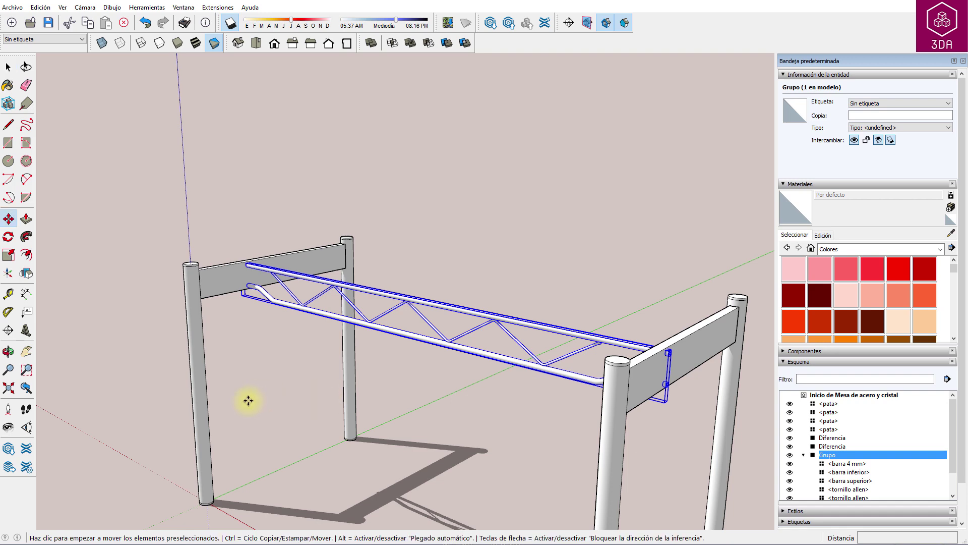
left_click(247, 401)
key("ctrl")
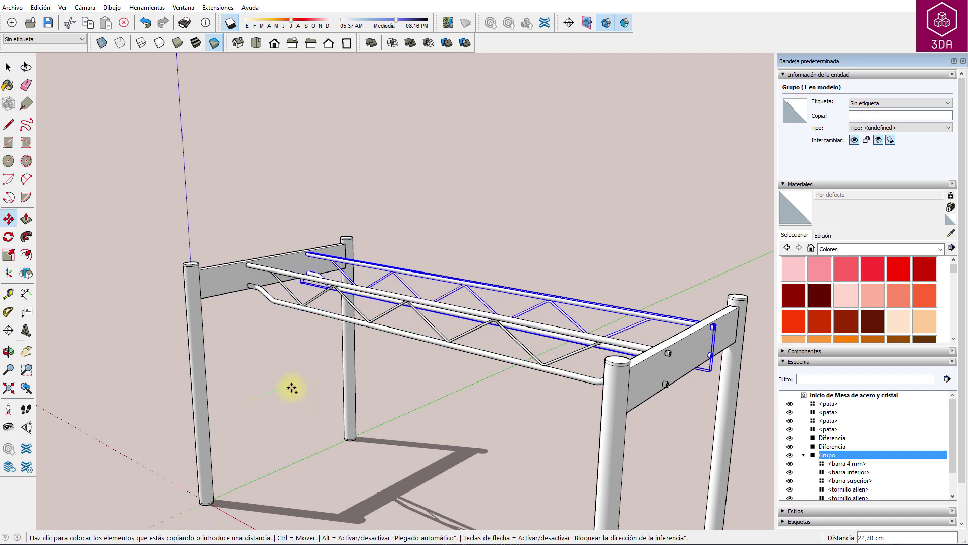
type("23")
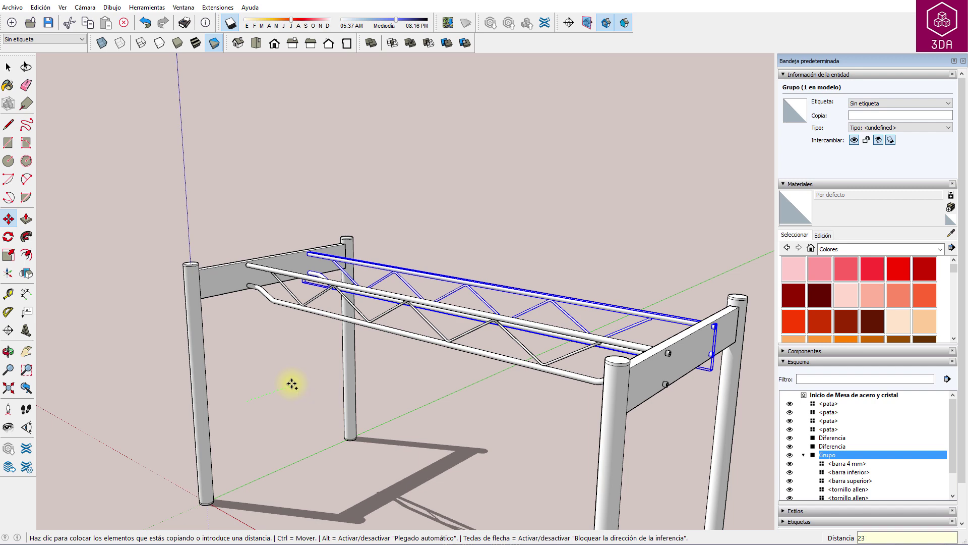
key("Return")
key("space")
left_click(530, 305)
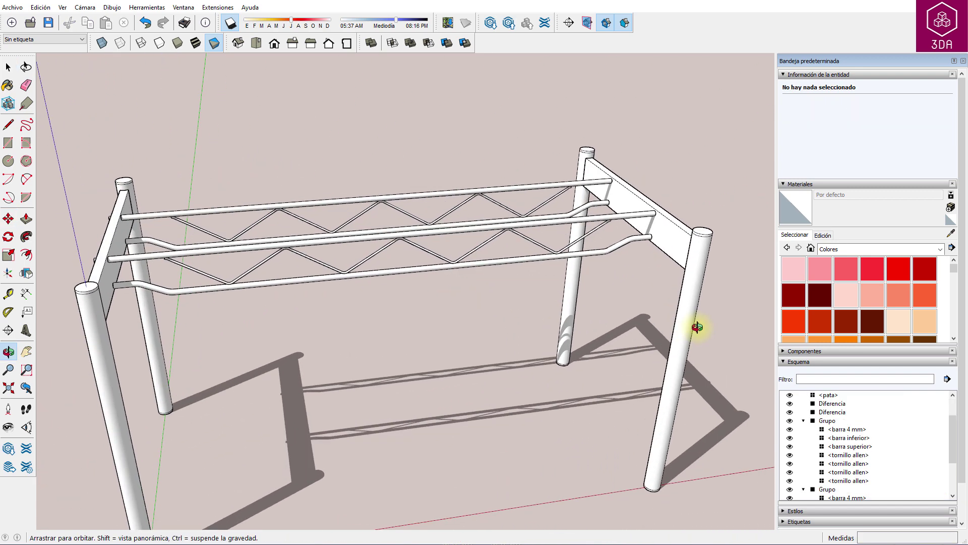
Paint the legs, end crossbeam, posts, rails and zigzag braces with dark grey Color M07.
mouse_move(481, 367)
middle_mouse_down()
mouse_move(402, 363)
mouse_move(453, 316)
middle_mouse_up()
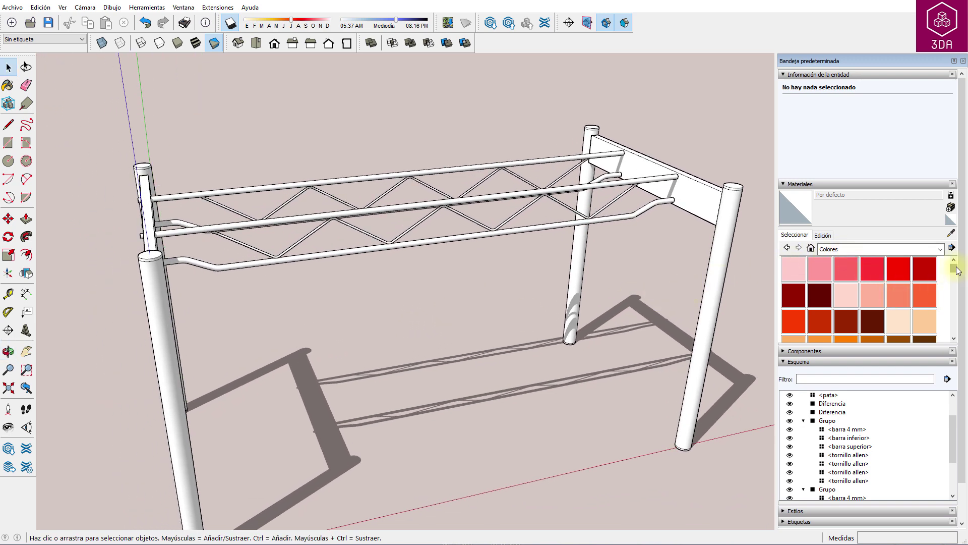
left_click_drag(955, 269, 959, 325)
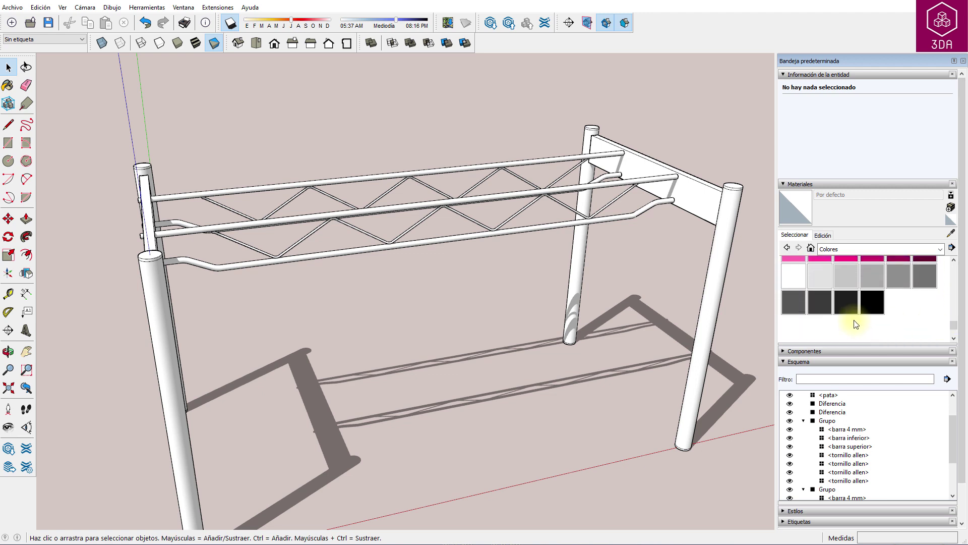
left_click(819, 304)
left_click(716, 275)
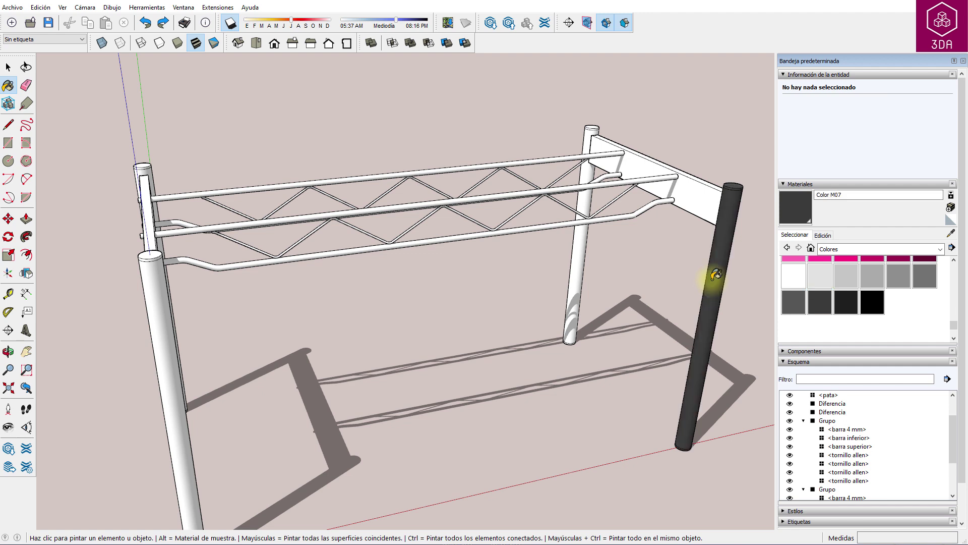
left_click(687, 195)
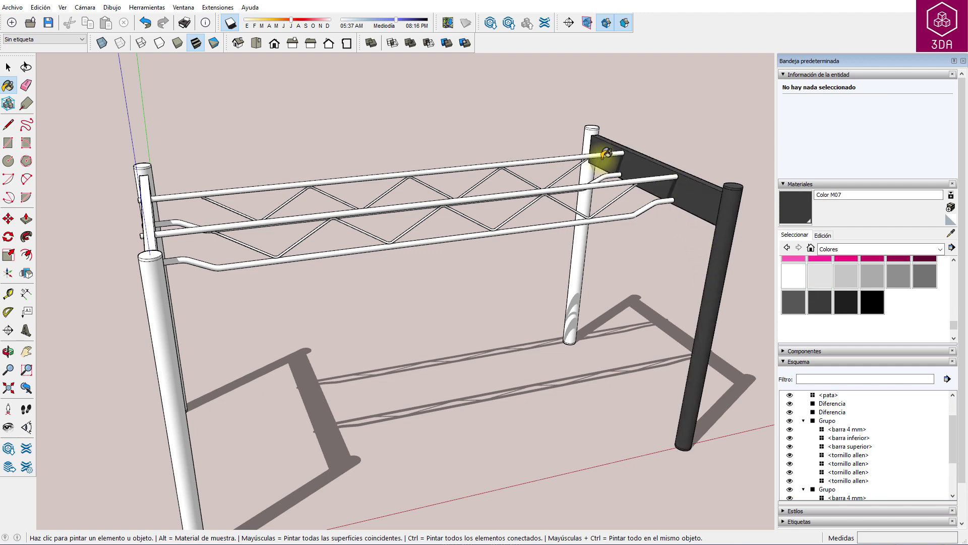
left_click(589, 132)
left_click(603, 151)
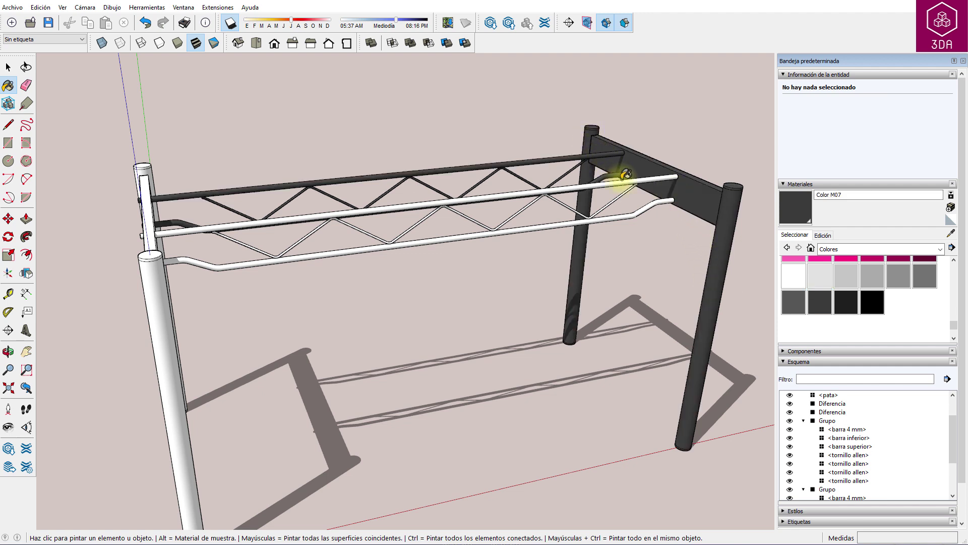
left_click(642, 175)
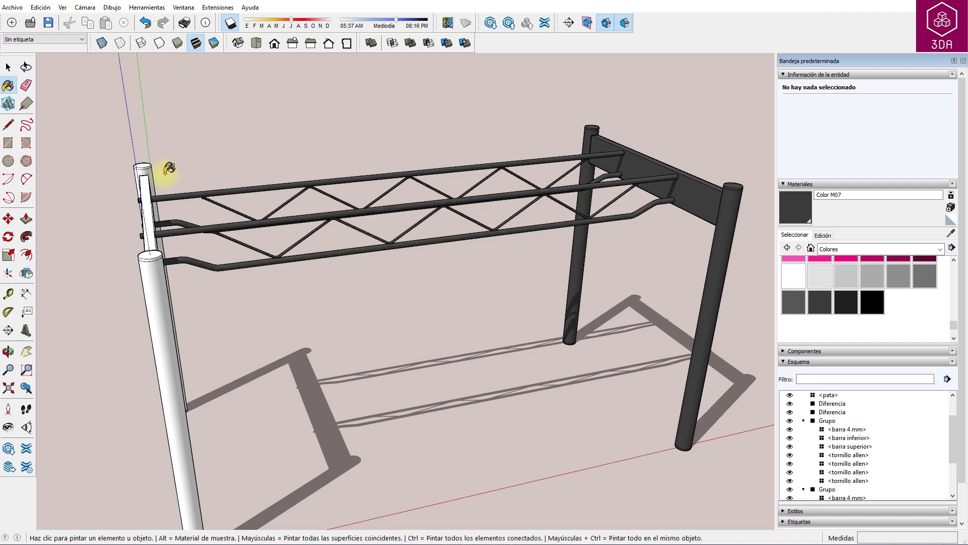
left_click(148, 180)
left_click(154, 274)
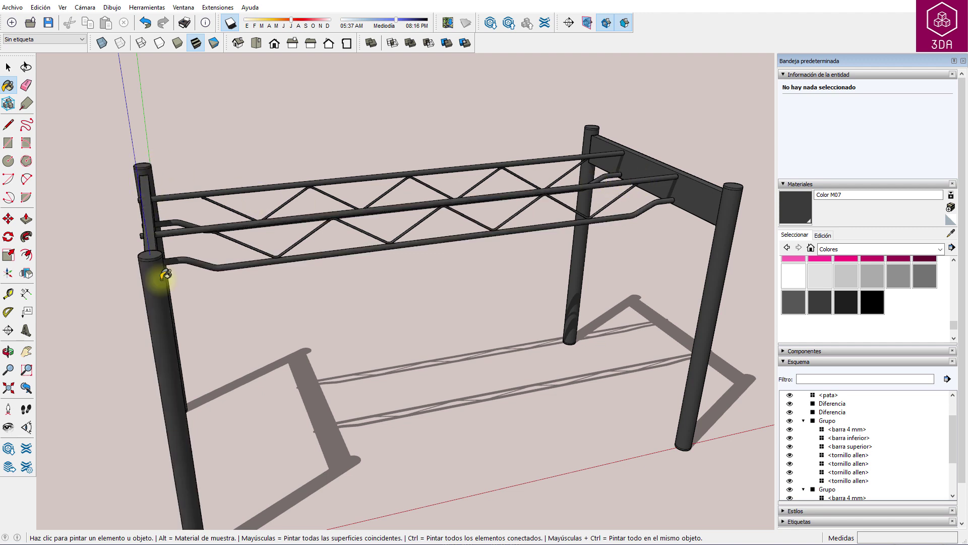
key("space")
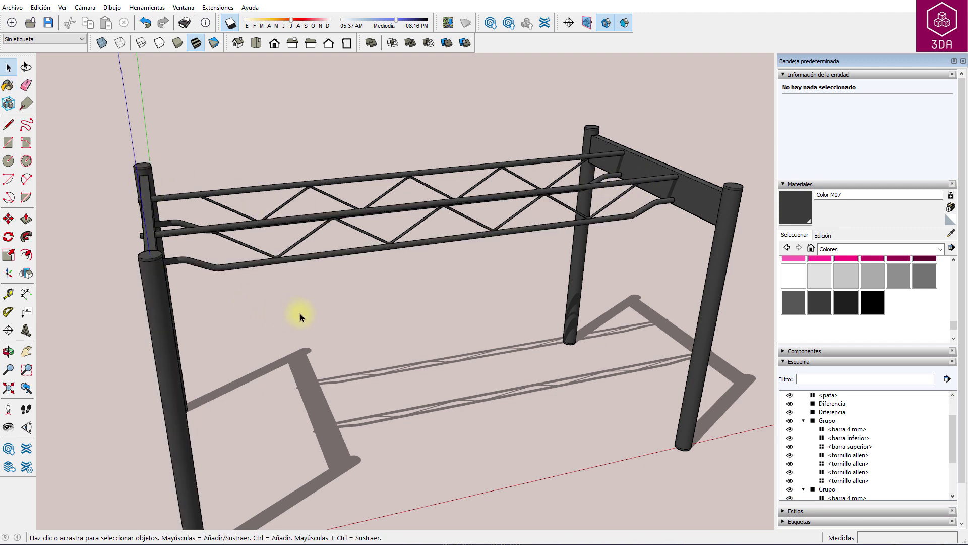
Start a tabletop rectangle at the top centre of the front leg.
middle_click_drag(298, 348, 399, 402)
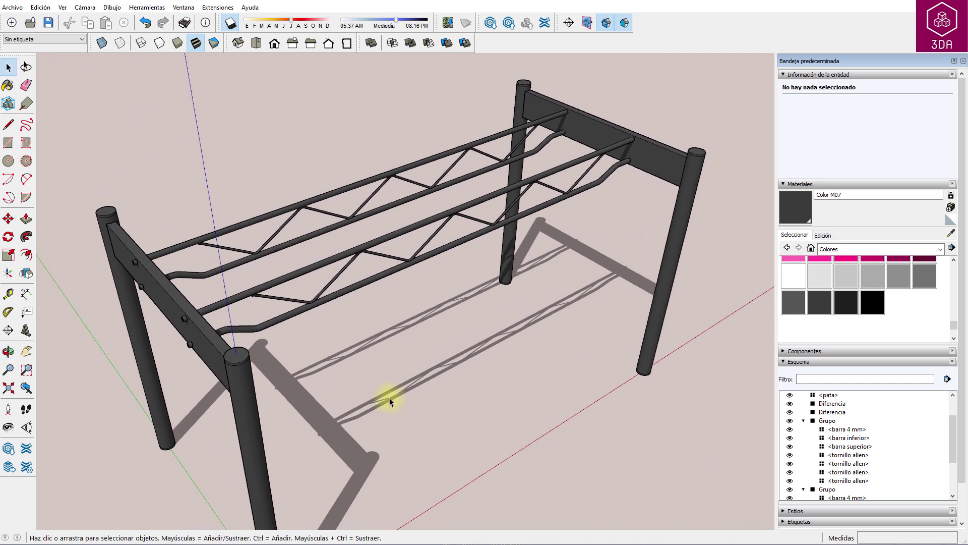
key("r")
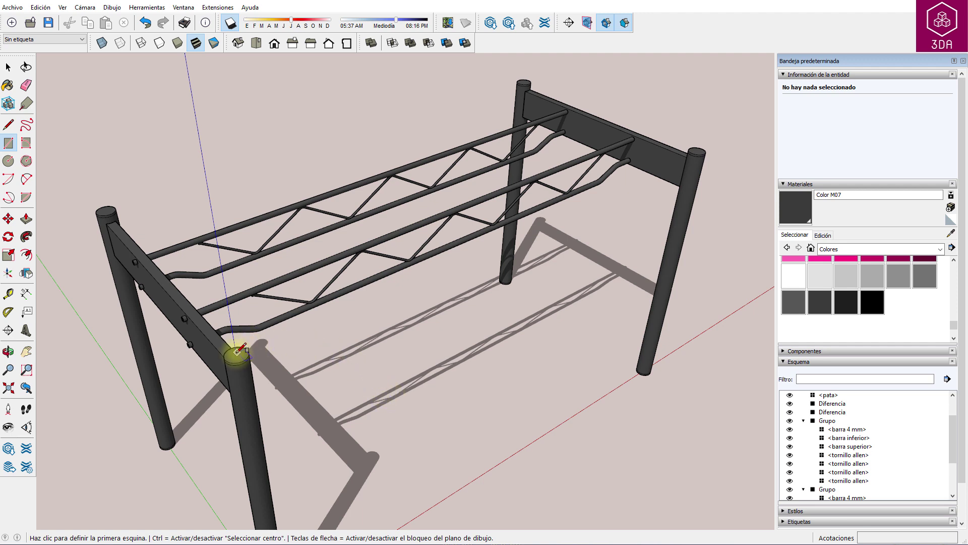
scroll(235, 354, "up", 2)
scroll(235, 354, "up", 2)
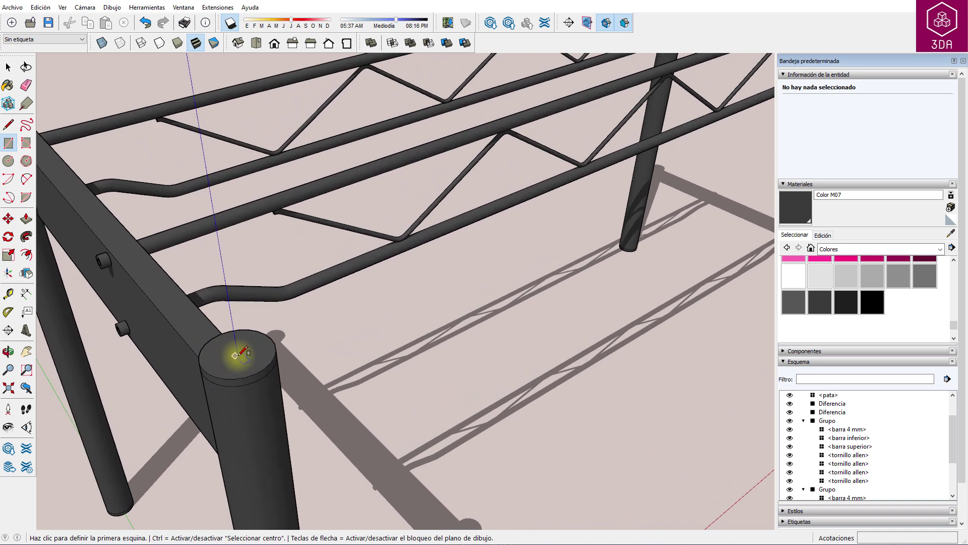
scroll(237, 363, "up", 2)
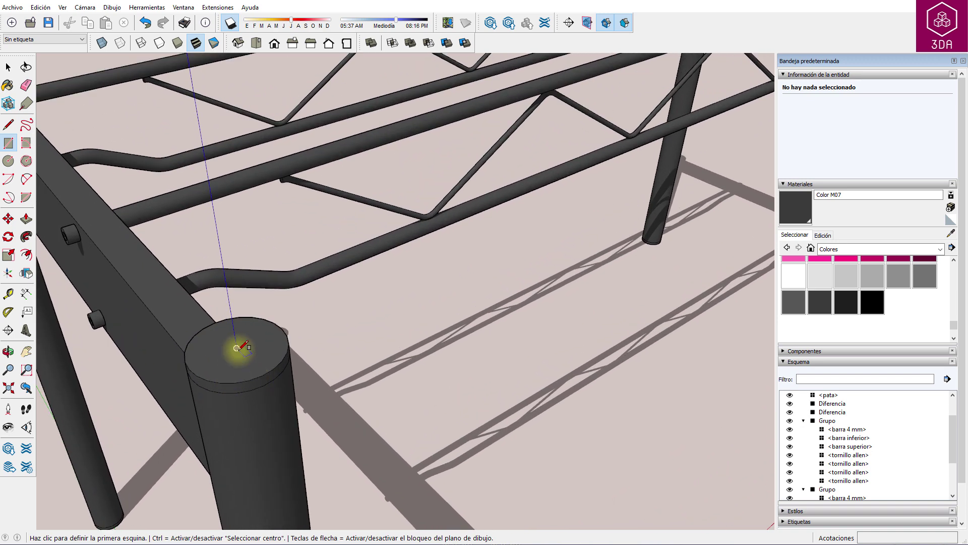
left_click(237, 348)
Finish the 124 by 59 cm rectangle at the diagonally opposite back leg top.
scroll(273, 323, "down", 2)
scroll(234, 381, "down", 2)
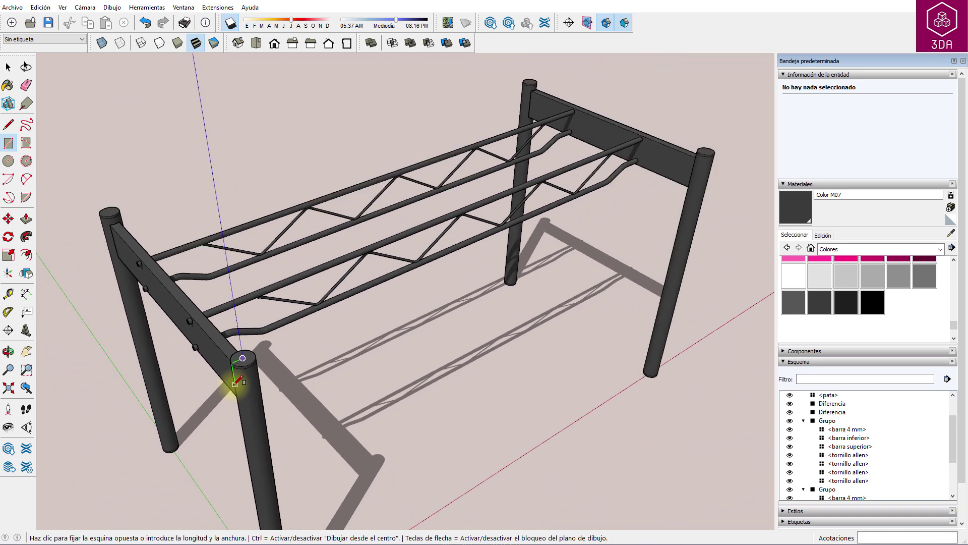
scroll(233, 383, "down", 1)
mouse_move(519, 103)
middle_mouse_down()
mouse_move(476, 140)
mouse_move(497, 129)
middle_mouse_up()
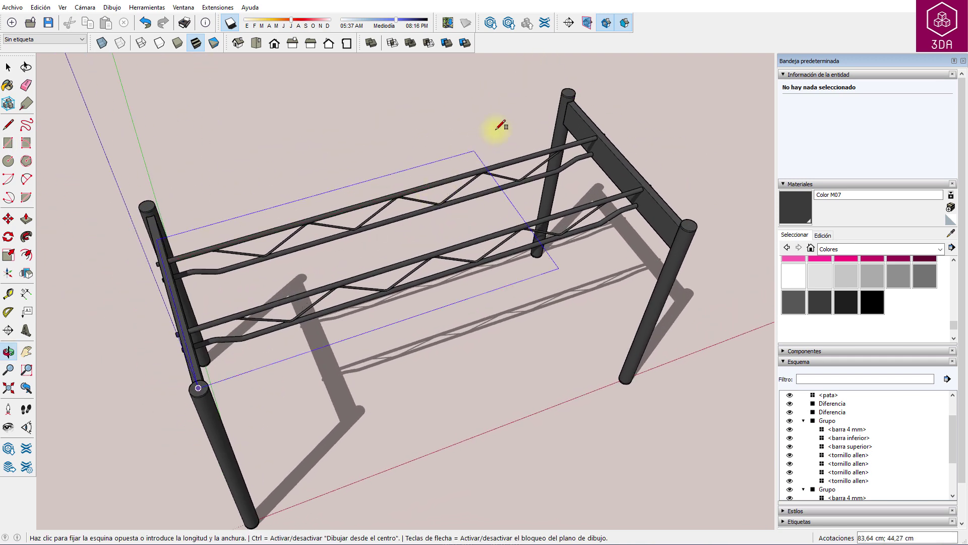
scroll(580, 81, "up", 3)
scroll(573, 93, "up", 2)
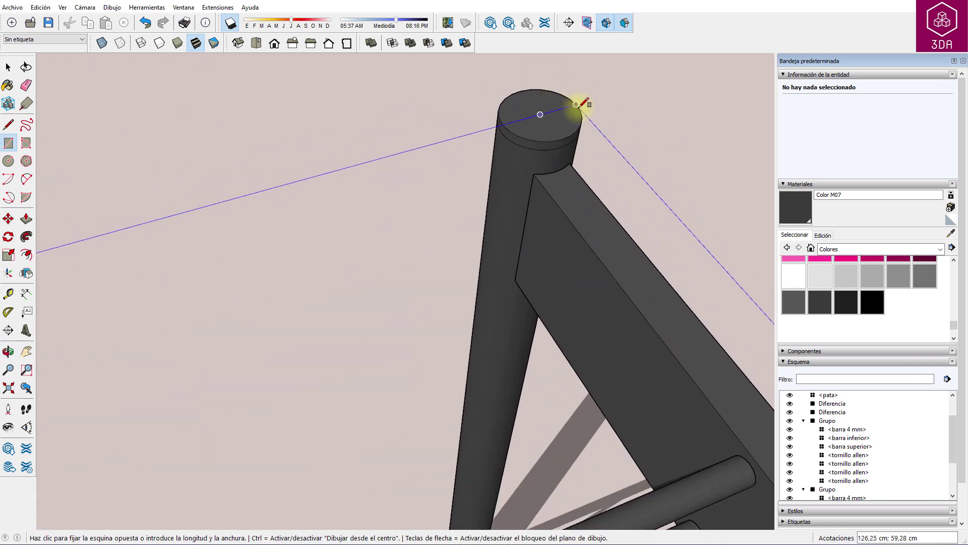
scroll(579, 104, "up", 2)
left_click(540, 114)
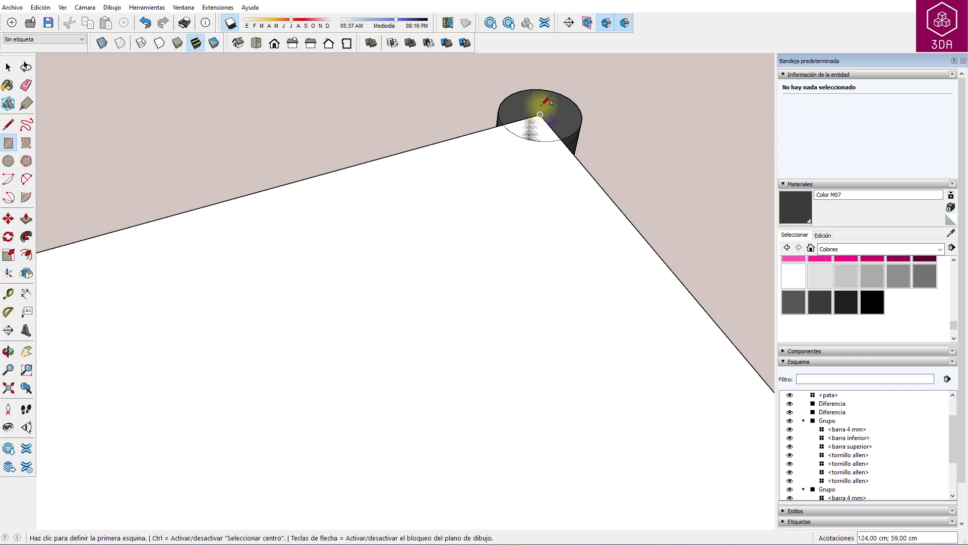
scroll(545, 121, "down", 2)
scroll(567, 130, "down", 2)
scroll(573, 130, "down", 2)
scroll(588, 136, "down", 2)
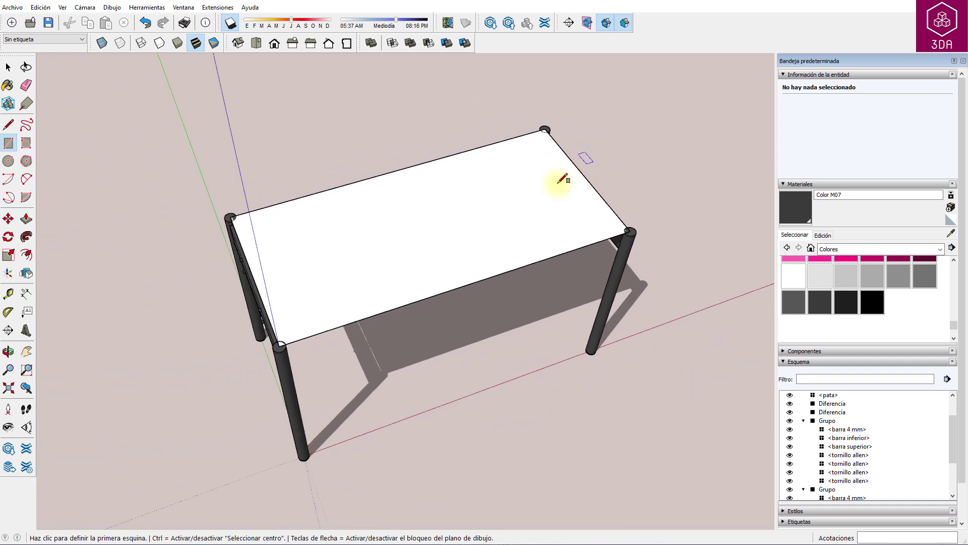
Offset the tabletop face outline outward by 13 cm.
key("space")
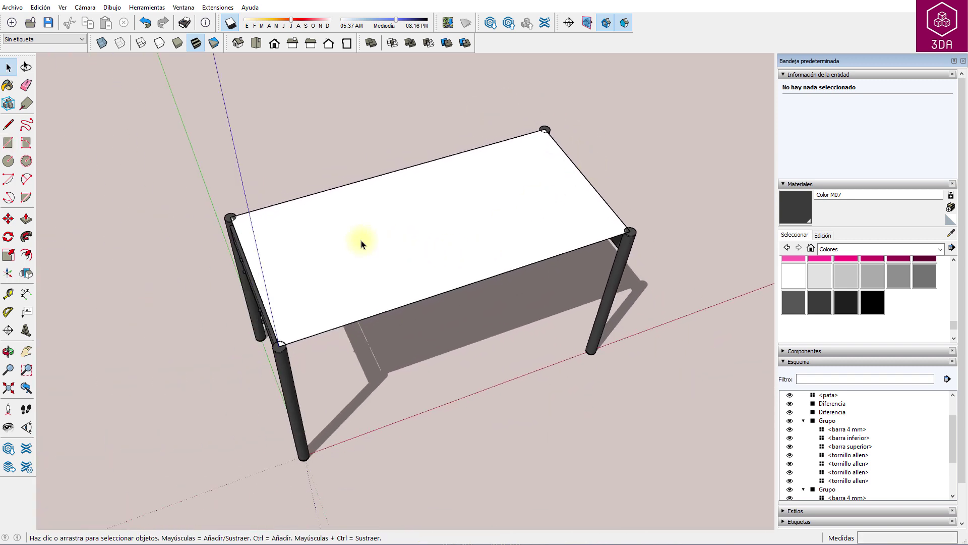
left_click(28, 255)
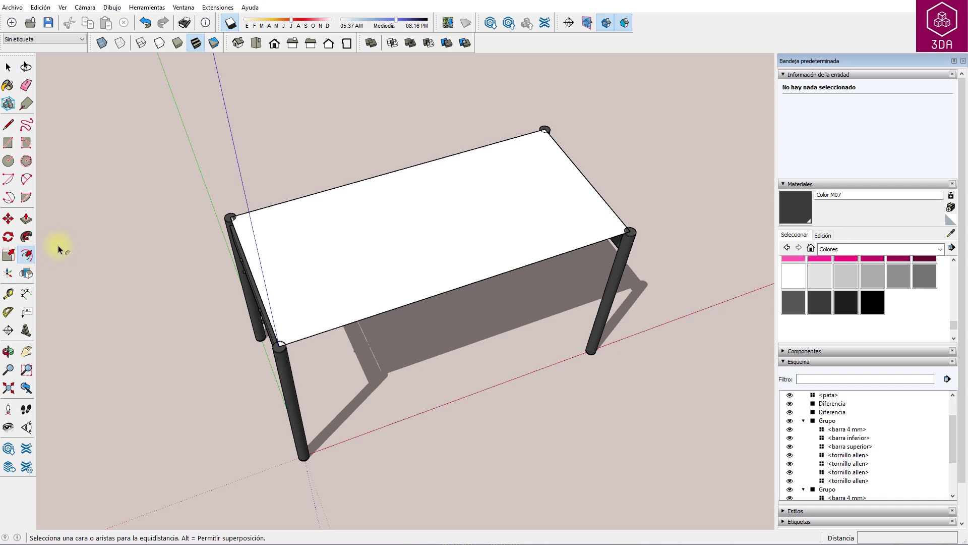
left_click(313, 194)
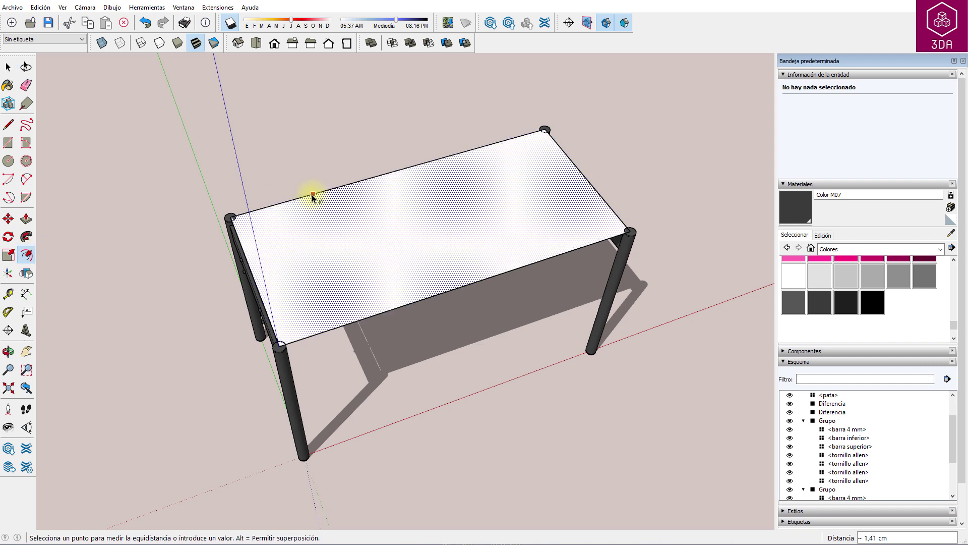
type("13")
key("Return")
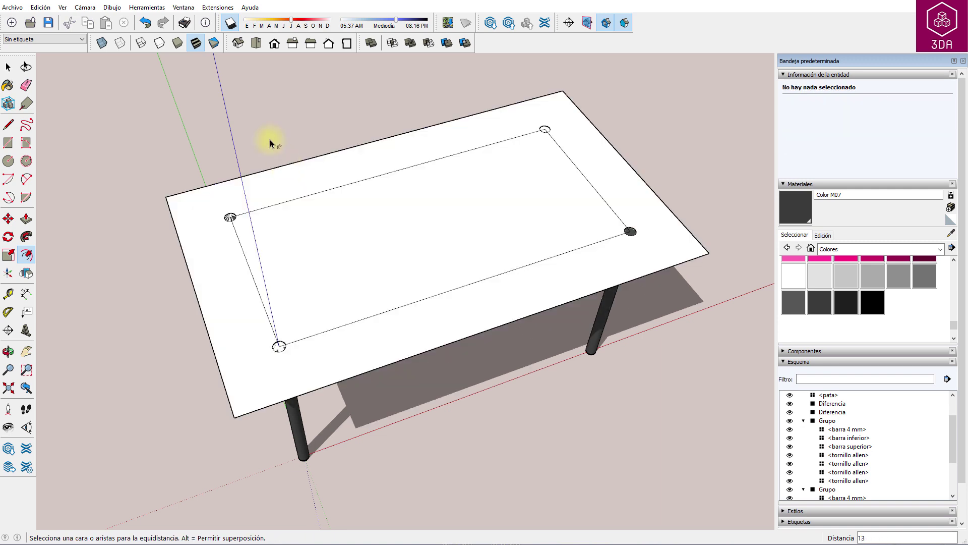
Delete the original inner rectangle, leaving only the larger overhanging panel.
left_click(378, 209)
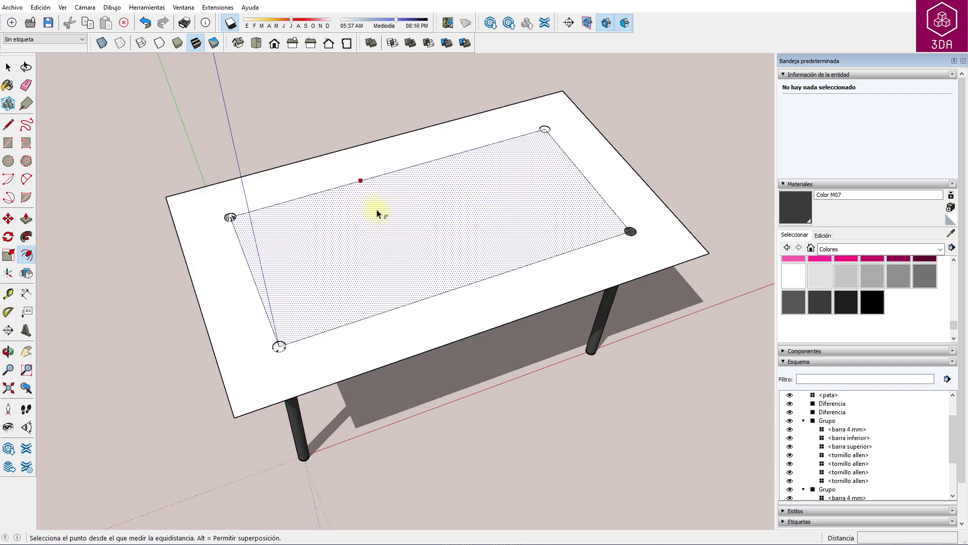
key("space")
double_click(376, 215)
key("Delete")
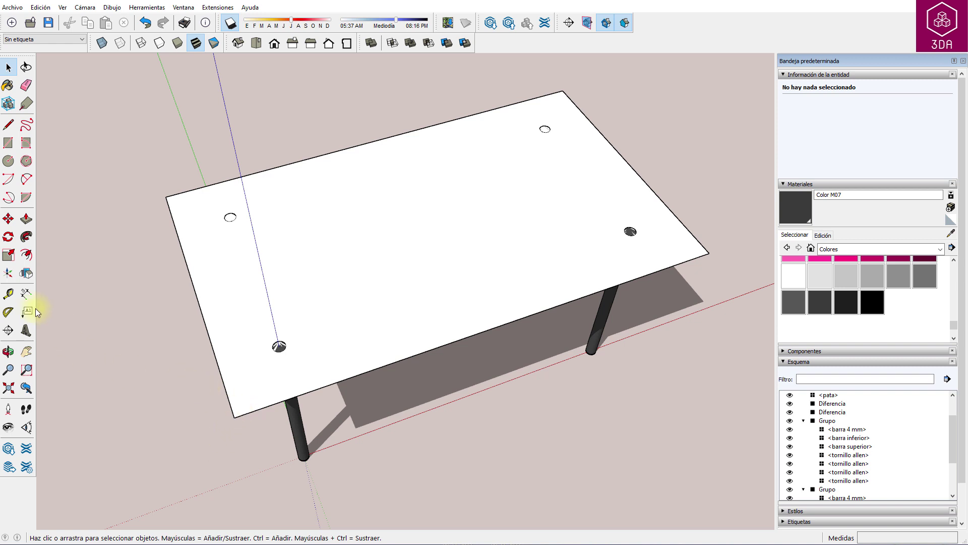
left_click(11, 298)
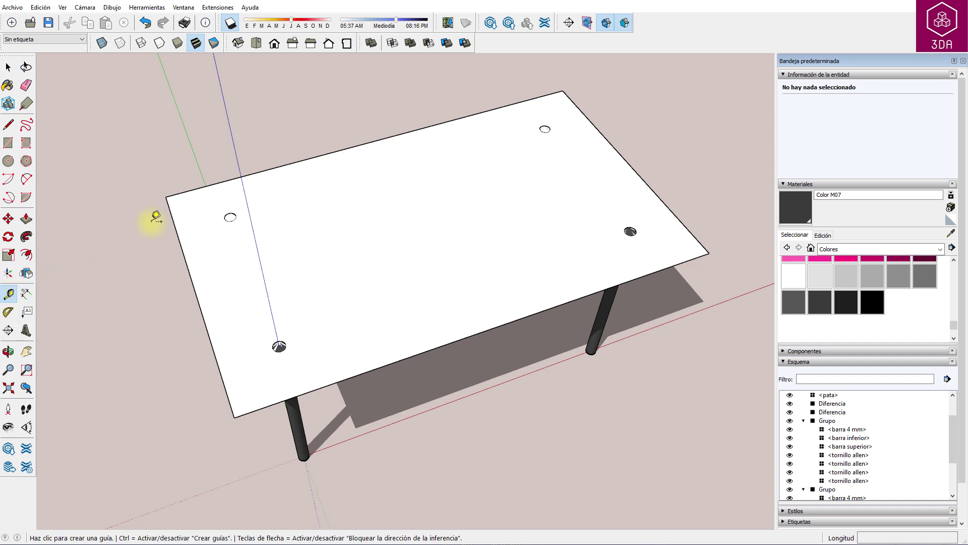
Place 2 cm inward guides along the far long edge and left short edge.
left_click(230, 179)
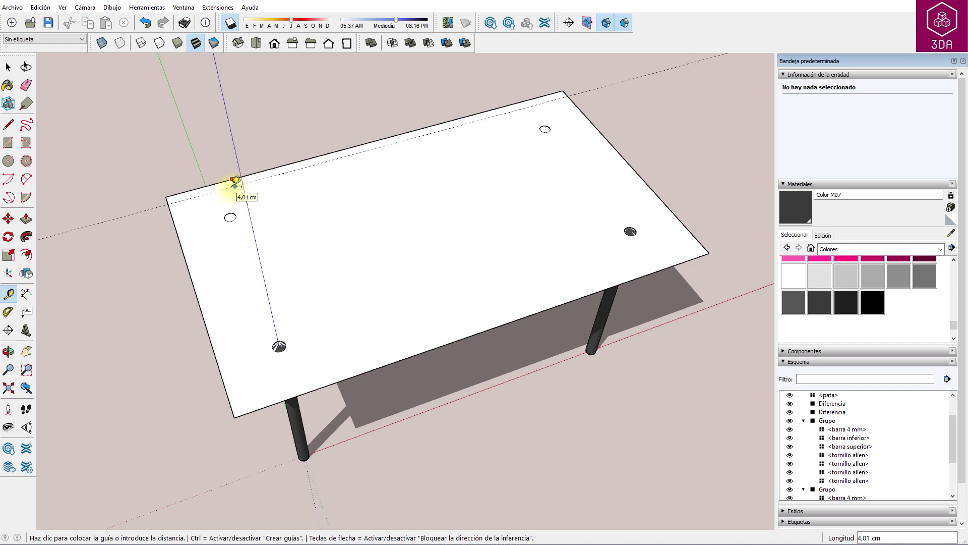
type("2")
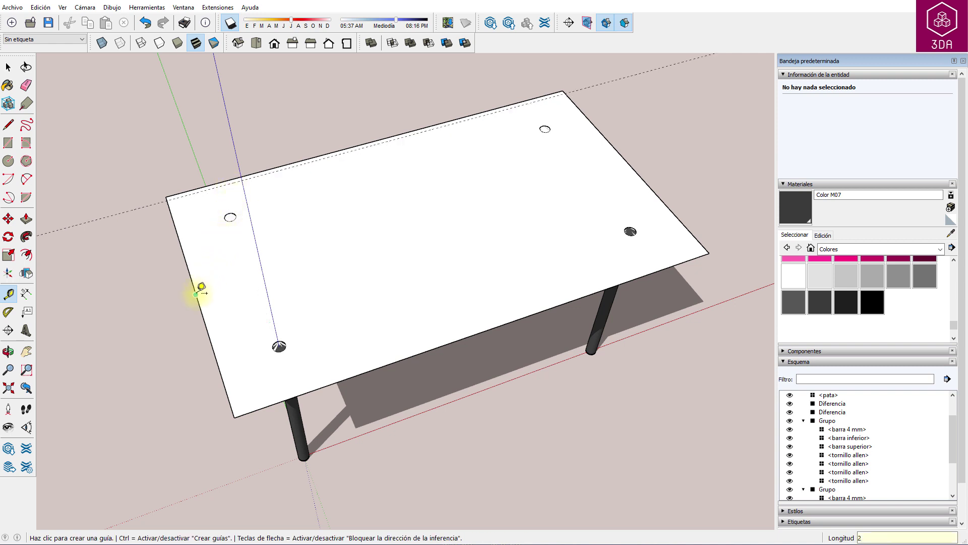
left_click(196, 294)
type("2")
key("Return")
Add 2 cm inward guides along the front and right tabletop edges.
left_click(267, 403)
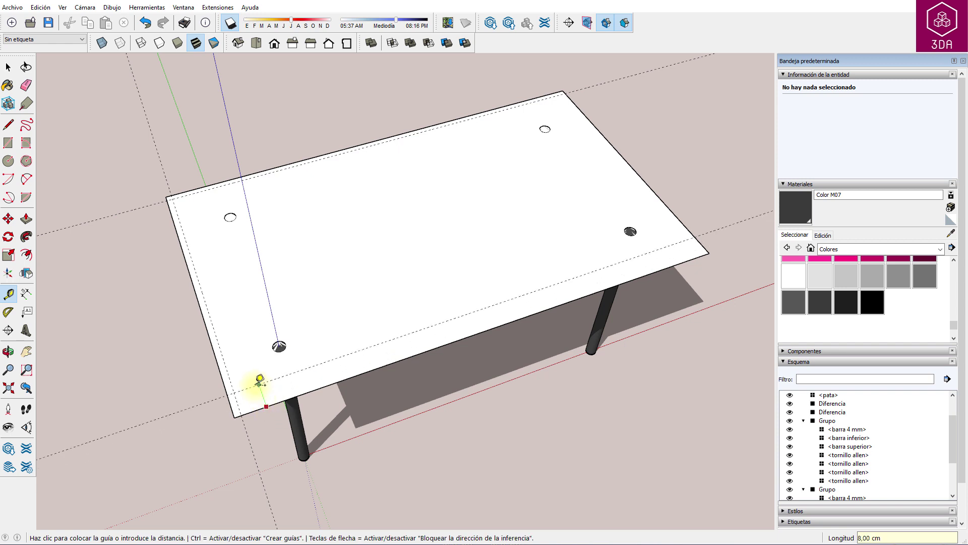
type("2")
key("Return")
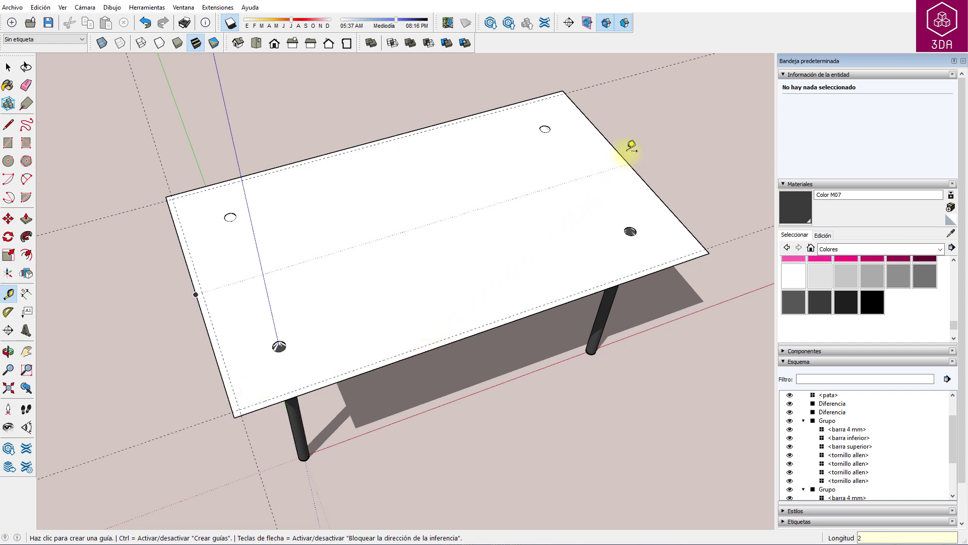
left_click(623, 154)
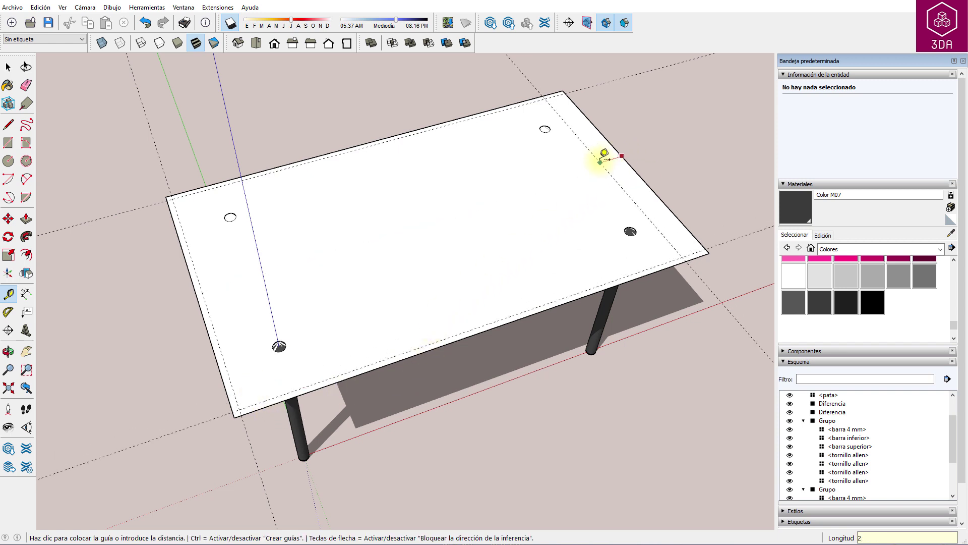
key("Return")
scroll(234, 431, "up", 3)
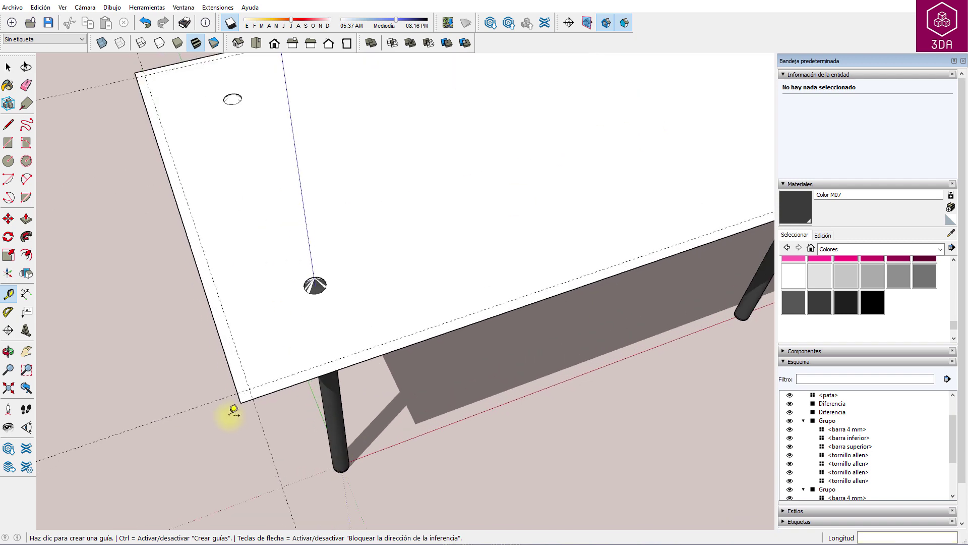
scroll(234, 411, "up", 3)
key("space")
key("a")
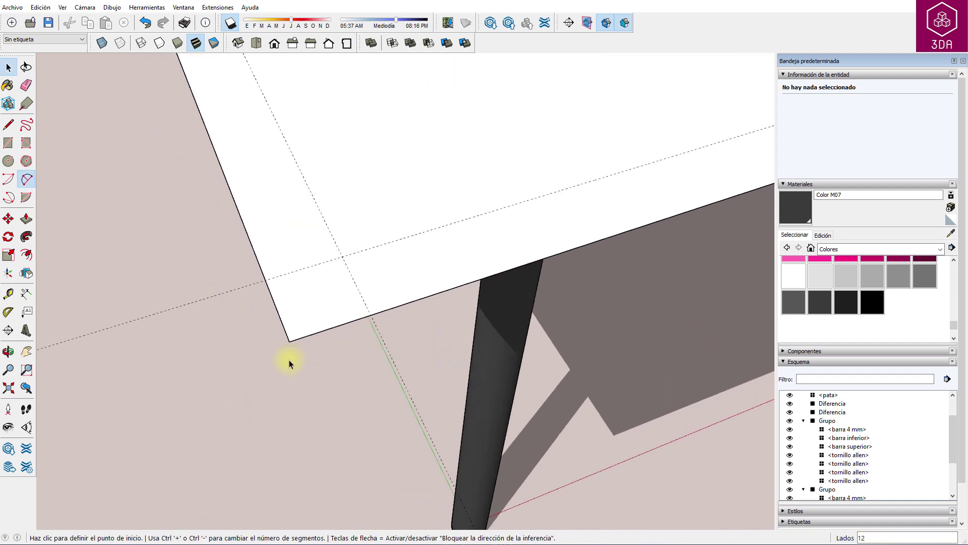
Round the first tabletop corner with a 2 Point Arc and delete its corner wedge.
left_click(266, 280)
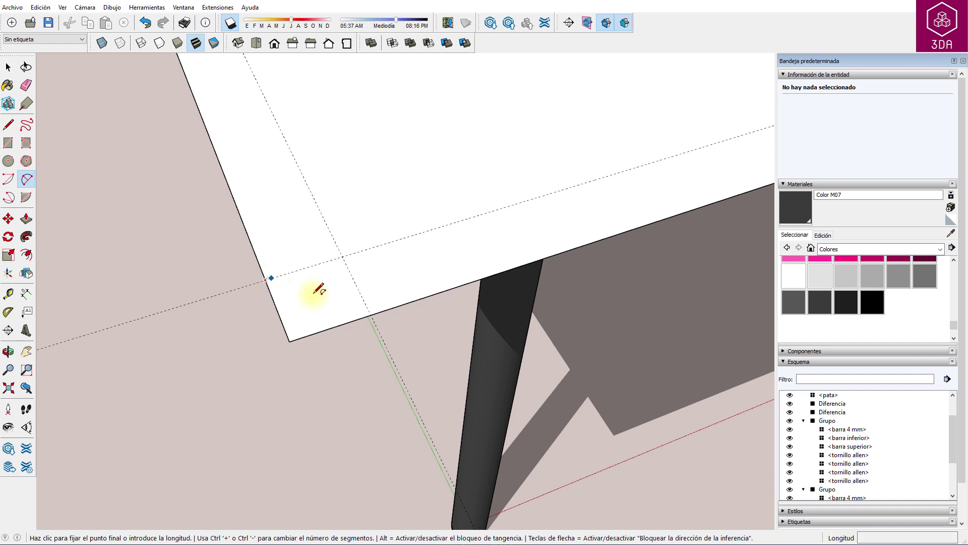
left_click(373, 313)
key("space")
left_click(268, 341)
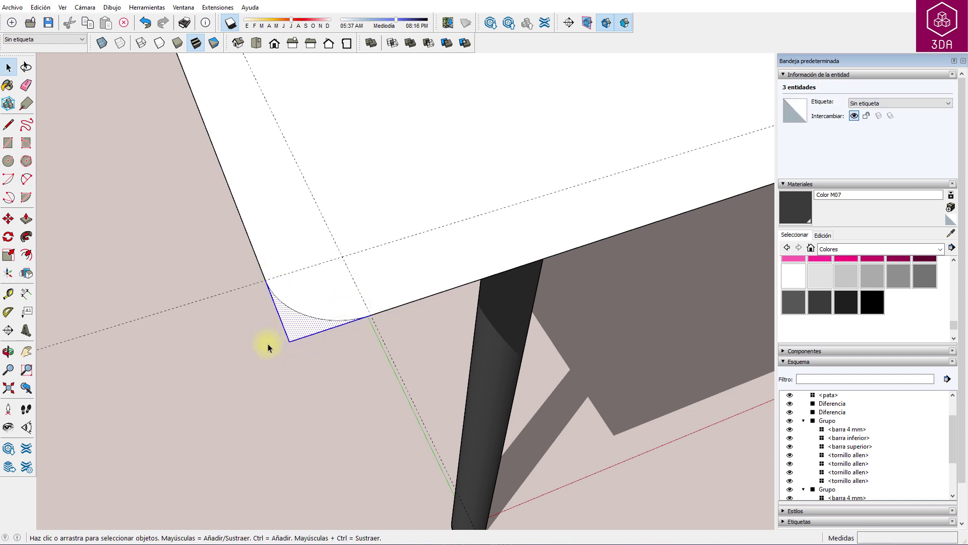
key("Delete")
scroll(178, 357, "down", 5)
middle_click_drag(132, 368, 664, 245, "shift")
scroll(716, 183, "up", 5)
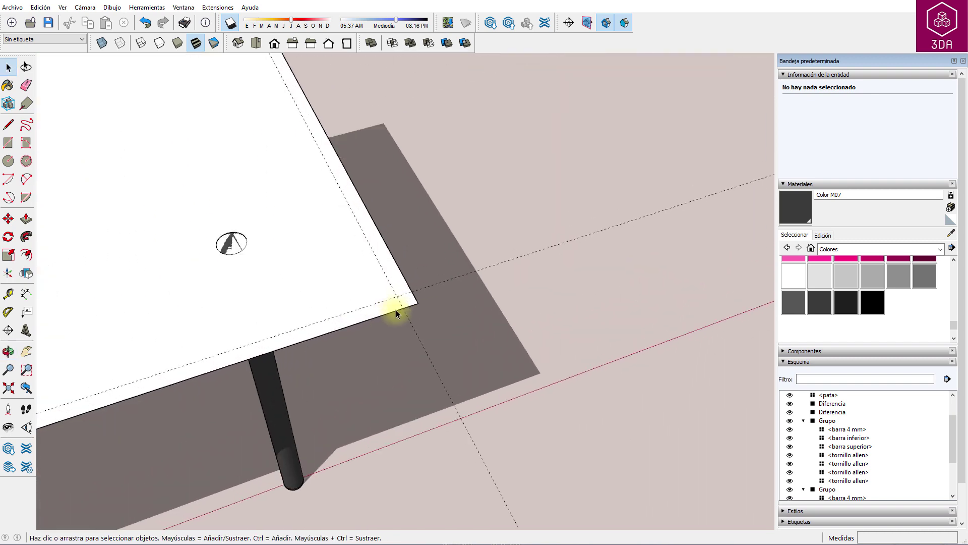
Round the front-right corner with an arc and delete its leftover wedge.
key("a")
left_click(437, 272)
left_click(415, 310)
left_click(448, 295)
key("space")
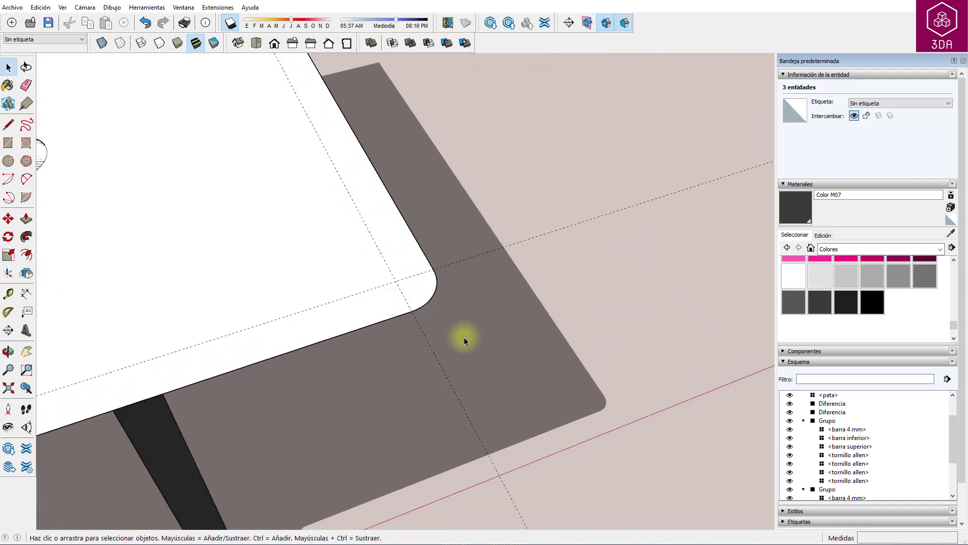
key("Delete")
middle_click_drag(464, 337, 497, 320)
scroll(380, 174, "up", 3)
Round the back corner with an arc and remove its leftover wedge.
key("a")
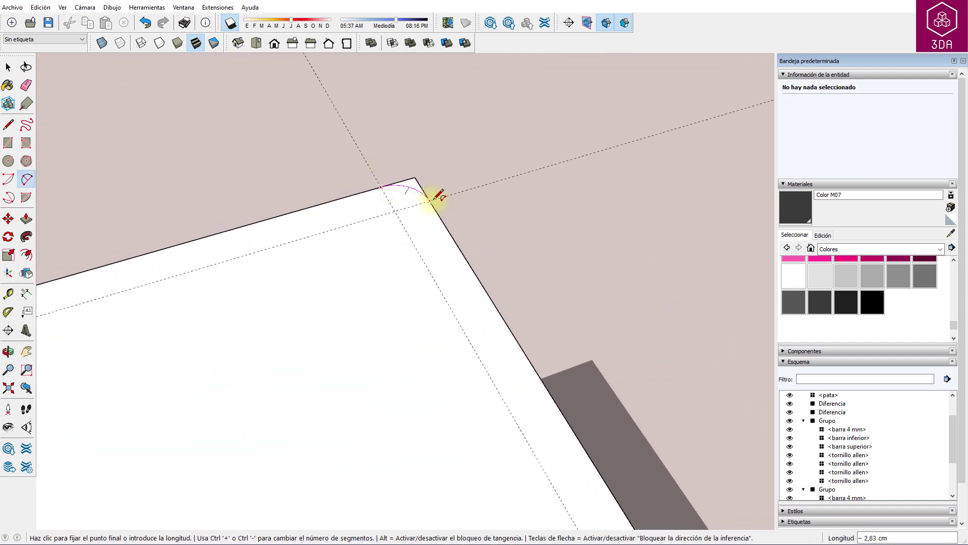
double_click(411, 185)
key("space")
left_click(411, 186)
key("Delete")
mouse_move(501, 201)
middle_mouse_down()
mouse_move(476, 216)
mouse_move(249, 255)
middle_mouse_up()
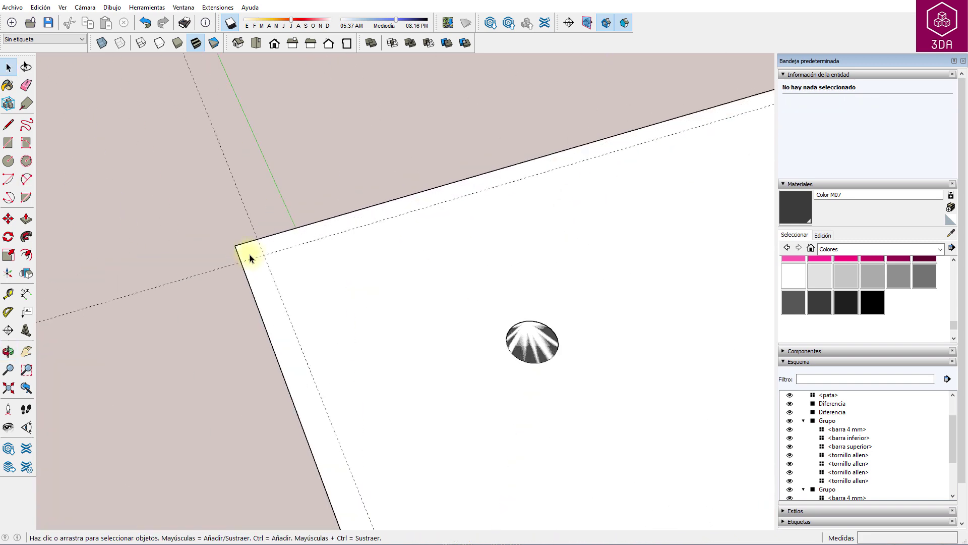
Round the last tabletop corner with an arc and delete its leftover wedge.
key("a")
left_click(232, 275)
double_click(273, 221)
key("space")
left_click(224, 241)
key("Delete")
scroll(191, 253, "down", 5)
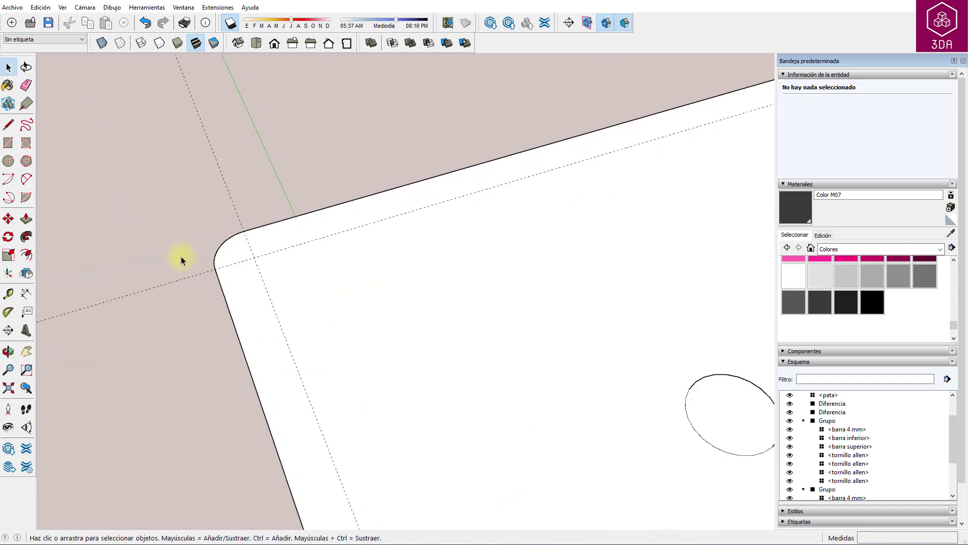
scroll(281, 242, "down", 5)
mouse_move(281, 242)
middle_mouse_down()
mouse_move(392, 210)
mouse_move(408, 187)
middle_mouse_up()
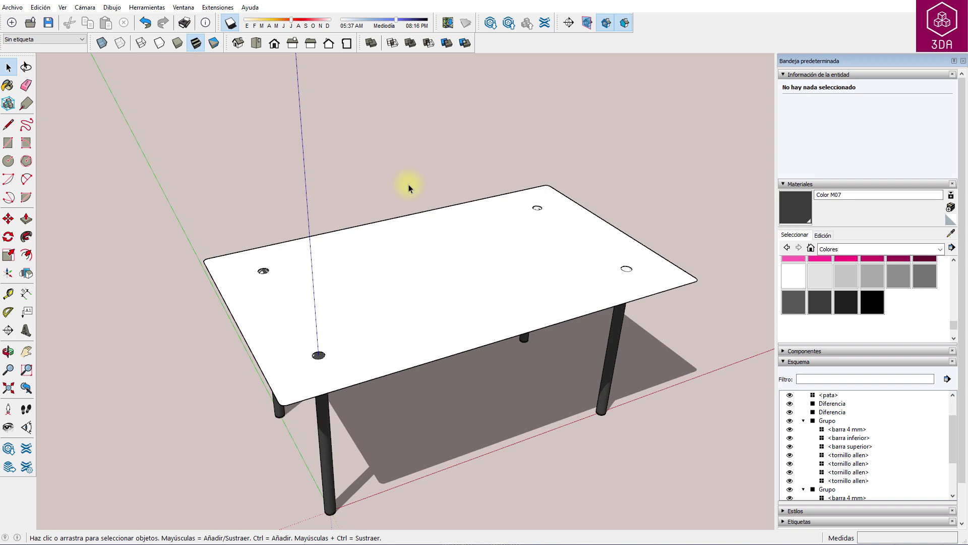
Push/Pull the rounded top face up into a 1,2 cm thick slab.
left_click(424, 281)
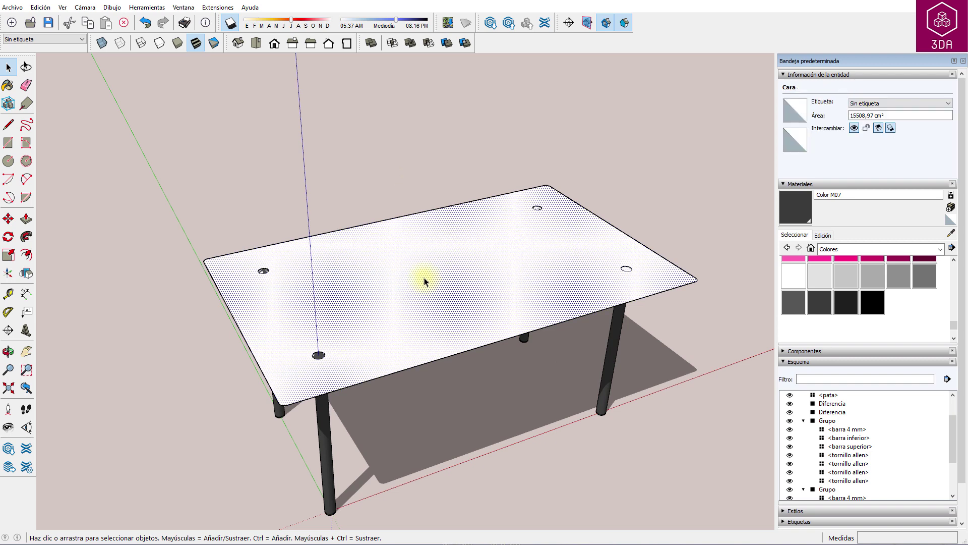
key("p")
left_click(424, 281)
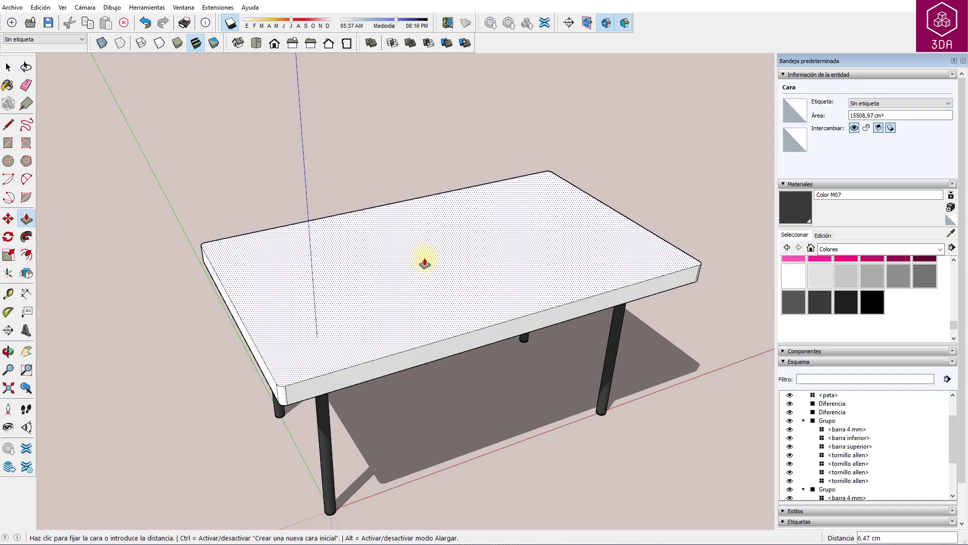
type("1,2")
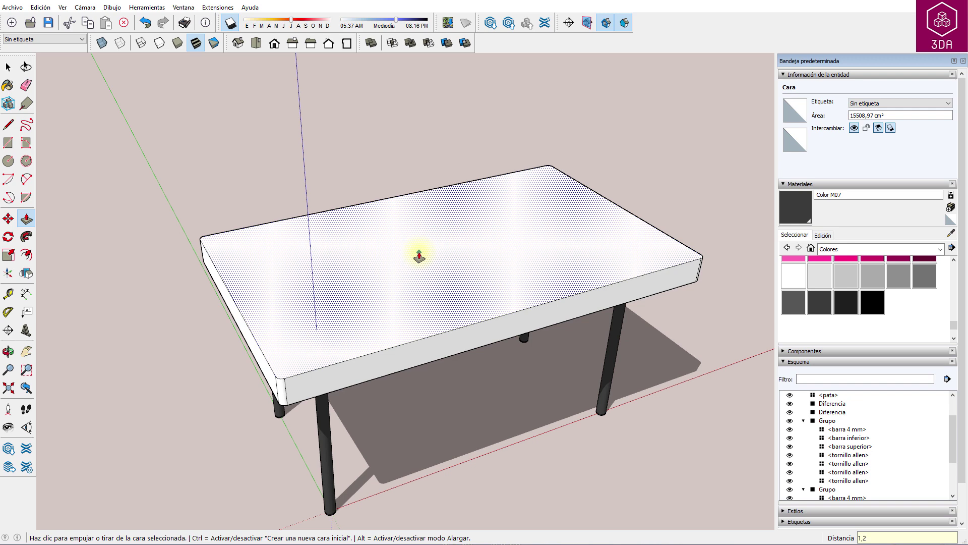
key("Return")
key("space")
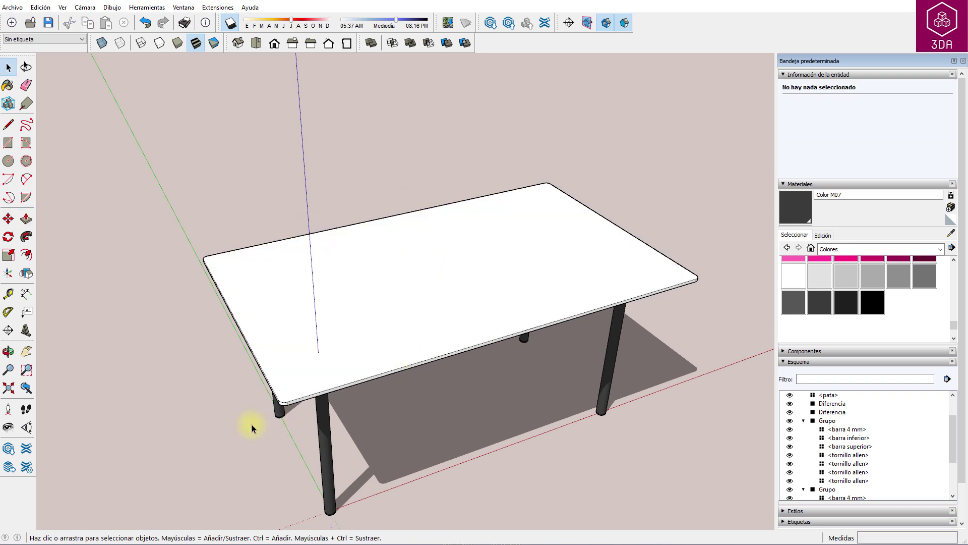
Soften the segmented edges around the slab's rounded corners with the Eraser.
middle_click_drag(249, 421, 318, 405)
scroll(317, 413, "up", 5)
scroll(317, 412, "up", 2)
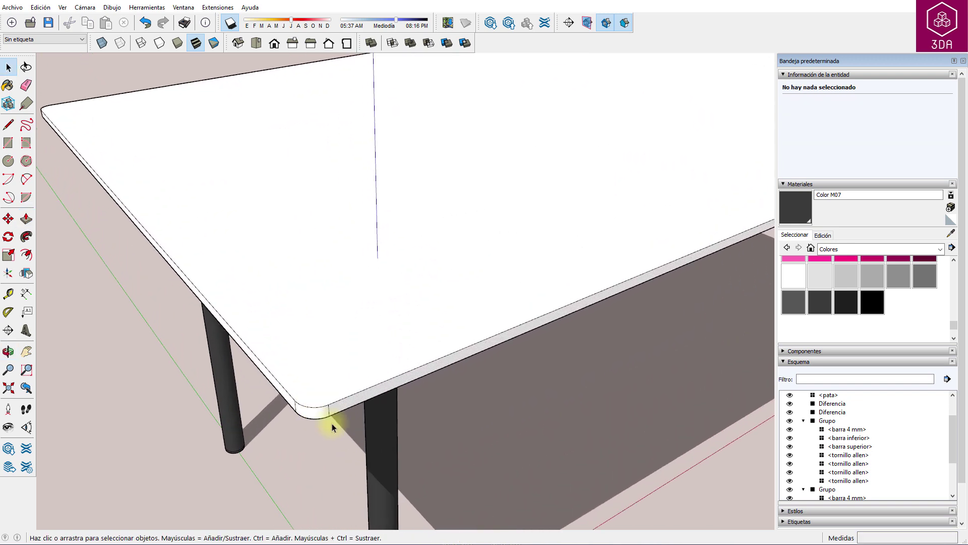
key("e")
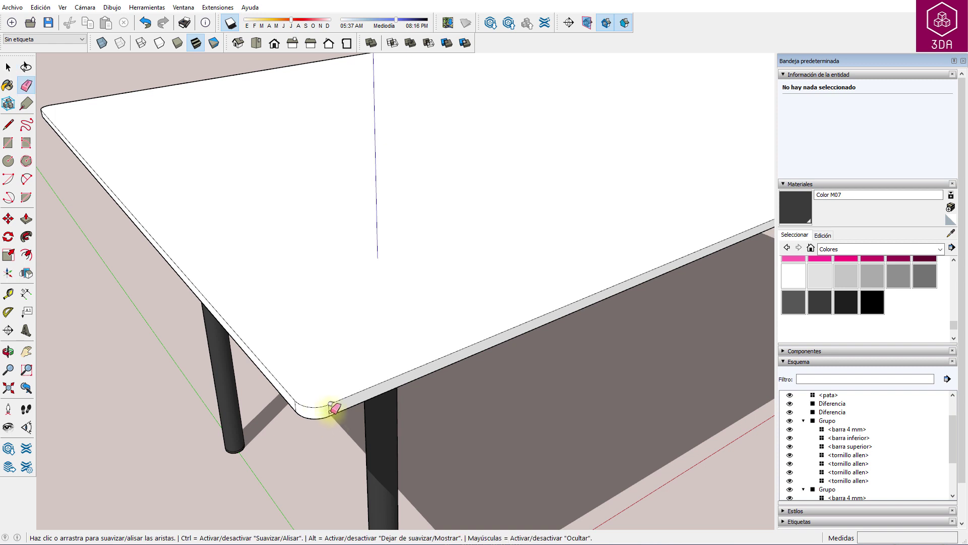
left_click_drag(331, 406, 294, 407, "ctrl")
scroll(298, 401, "up", 2)
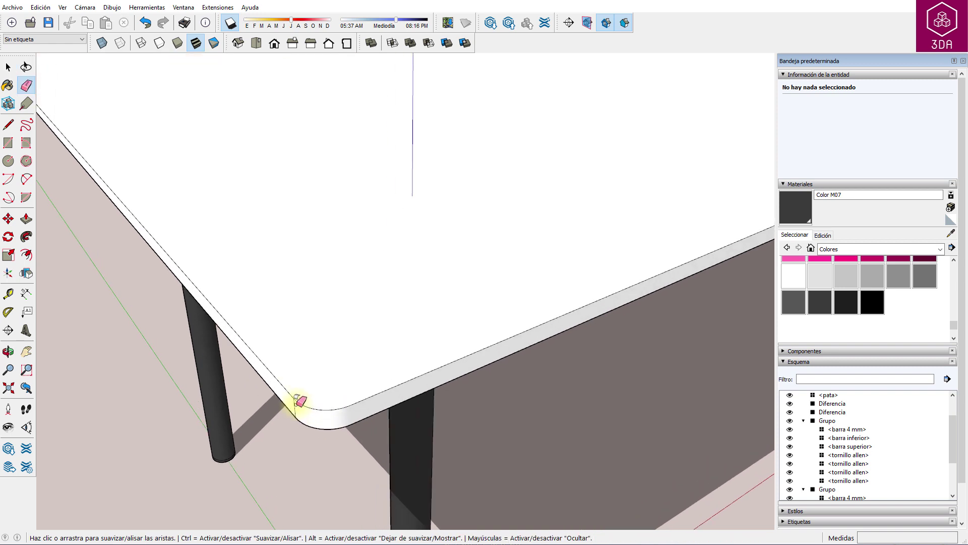
scroll(298, 401, "up", 1)
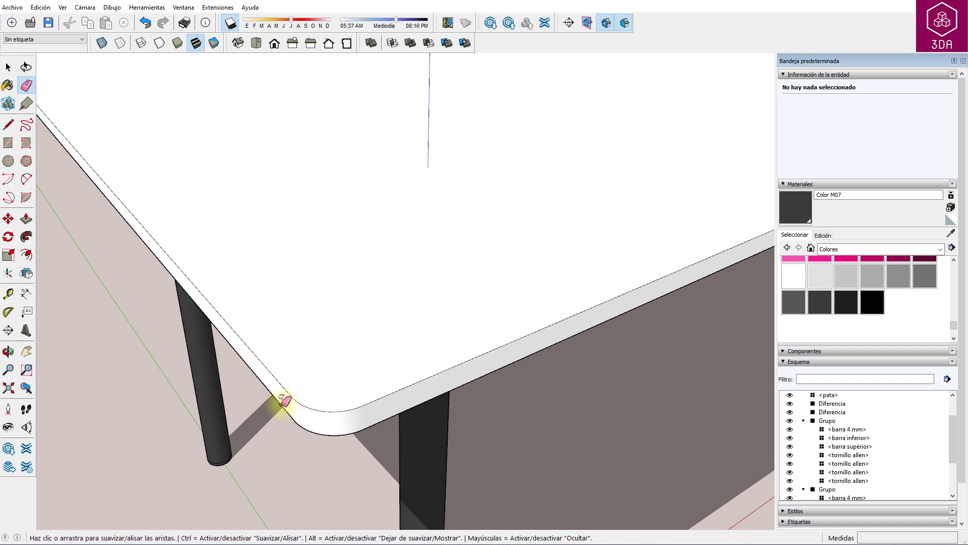
scroll(282, 398, "down", 5)
scroll(257, 390, "down", 2)
scroll(162, 350, "up", 2)
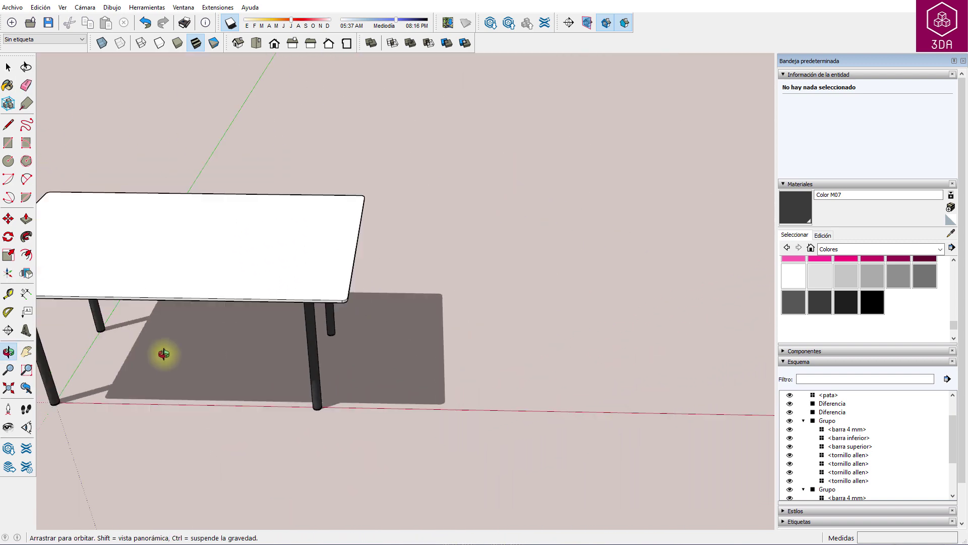
scroll(309, 277, "up", 3, "ctrl")
scroll(310, 288, "up", 1, "ctrl")
scroll(360, 275, "down", 5)
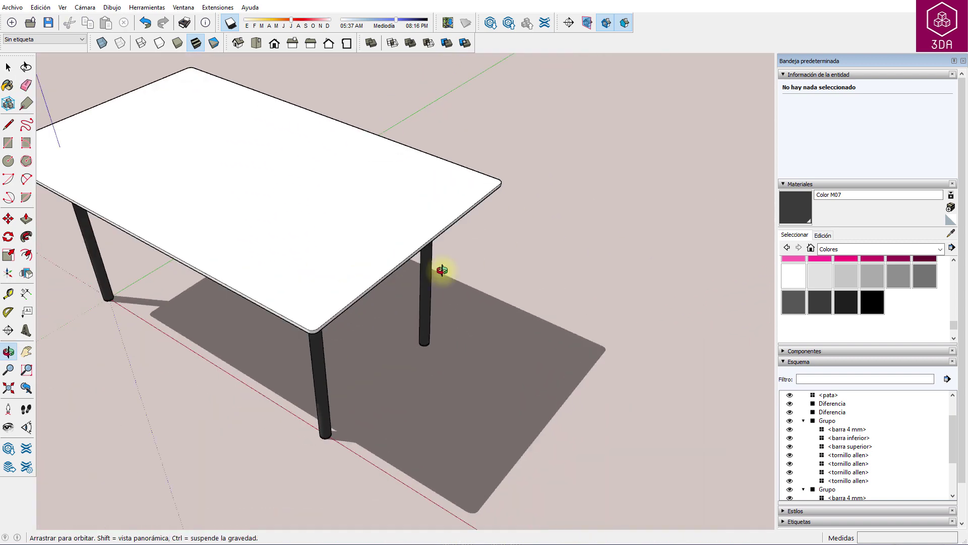
scroll(439, 268, "up", 3)
scroll(471, 253, "up", 3)
scroll(454, 267, "down", 3)
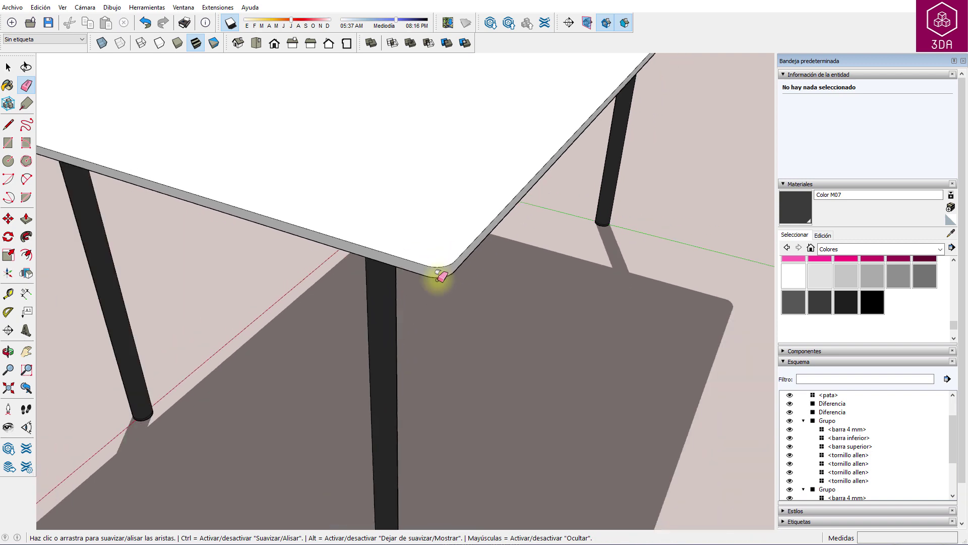
scroll(555, 217, "down", 2)
middle_click_drag(622, 184, 471, 201)
scroll(424, 289, "up", 4)
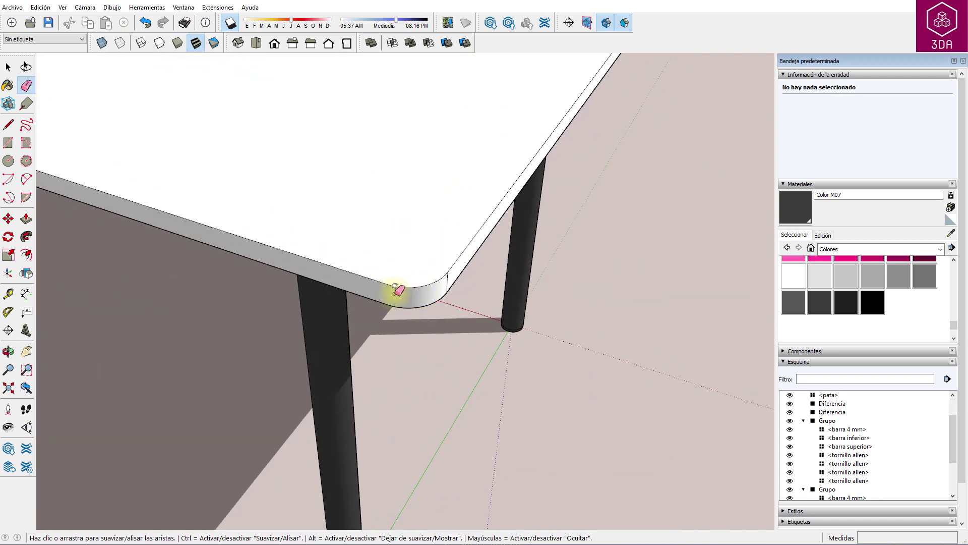
scroll(454, 277, "down", 5)
mouse_move(532, 205)
middle_mouse_down()
mouse_move(297, 275)
mouse_move(342, 270)
mouse_move(346, 169)
middle_mouse_up()
Make the tabletop slab its own group with Crear grupo.
left_click(366, 220)
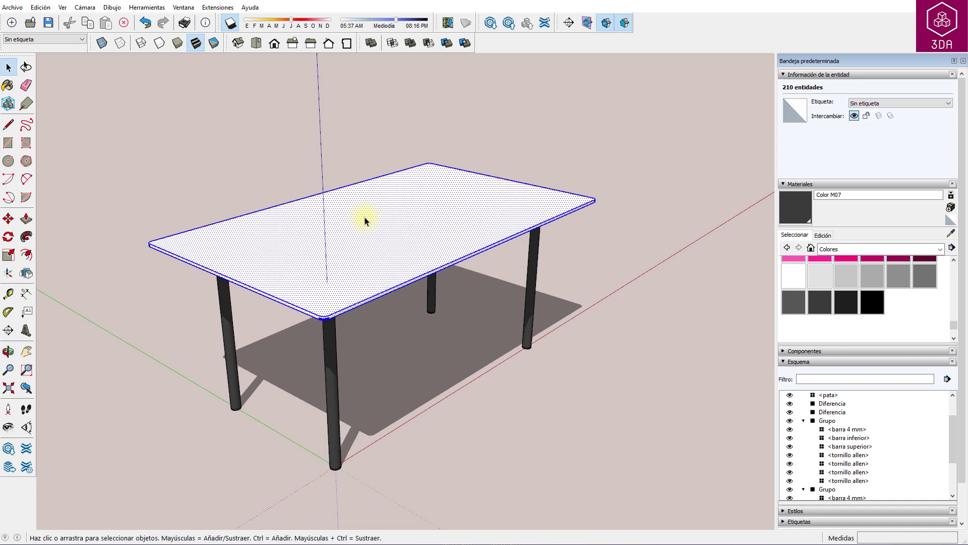
right_click(365, 220)
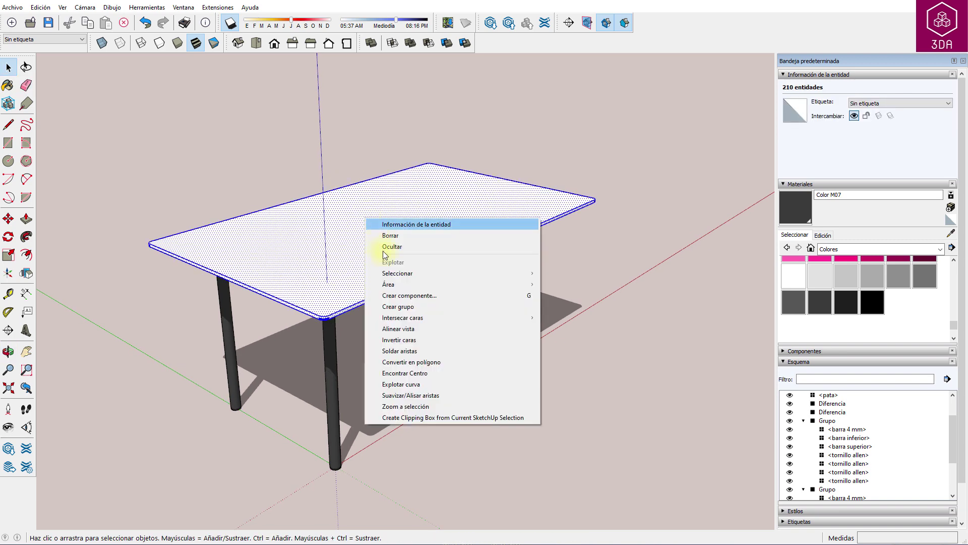
left_click(403, 311)
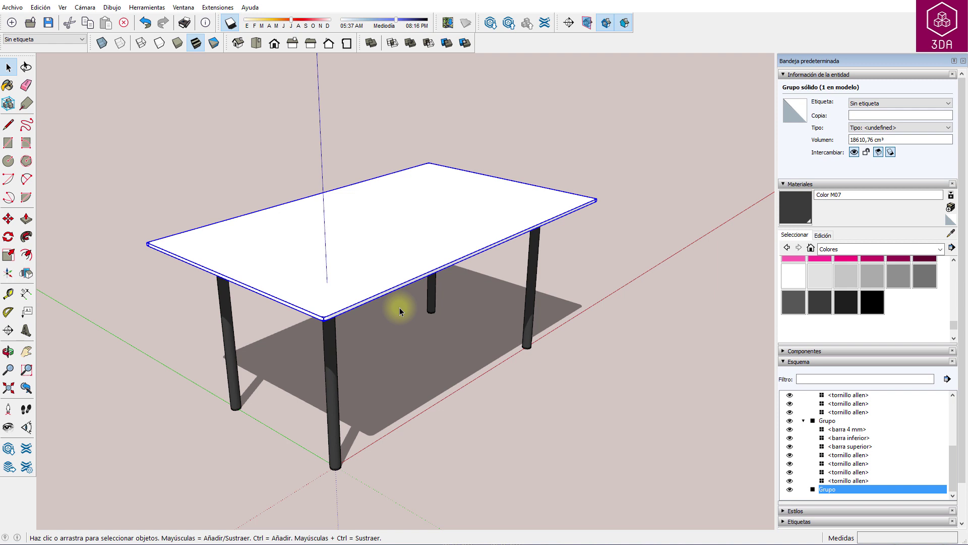
Paint the tabletop group with Vidrio gris translúcido from Vidrio y espejos.
left_click(858, 253)
scroll(853, 303, "down", 2)
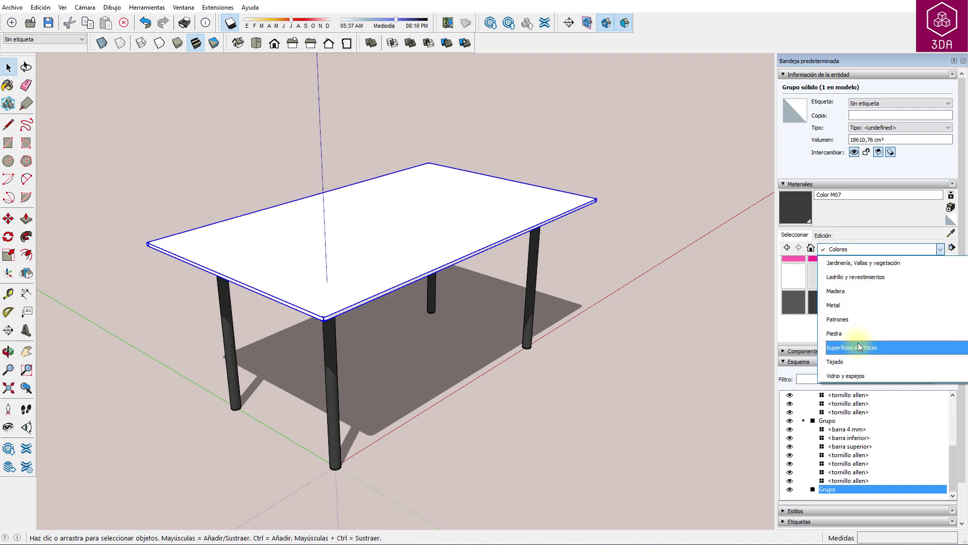
left_click(855, 377)
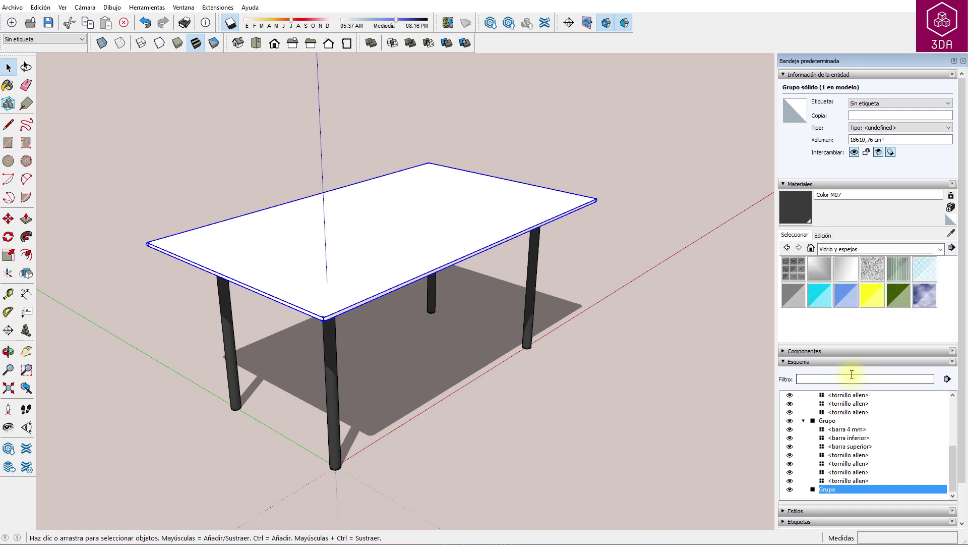
left_click(795, 303)
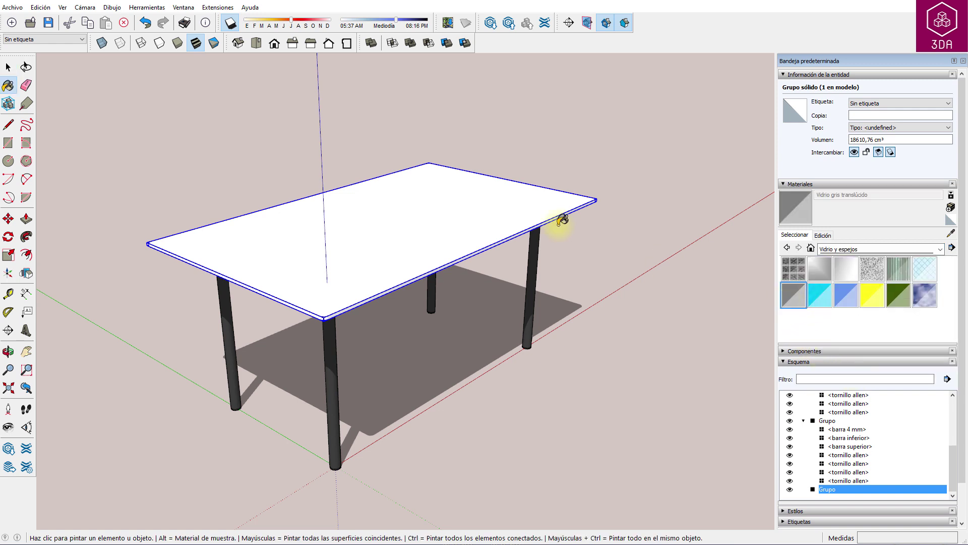
left_click(549, 196)
left_click(546, 179)
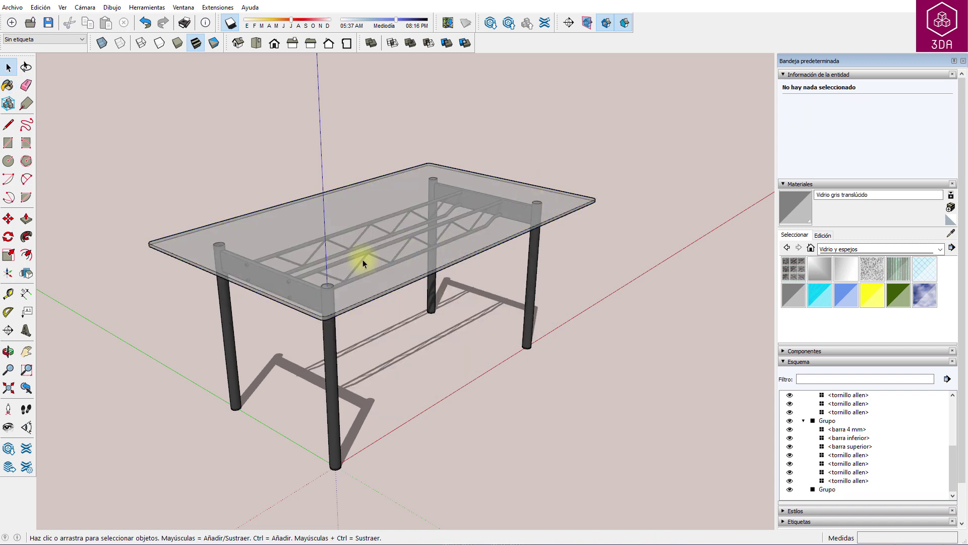
mouse_move(363, 198)
middle_mouse_down()
mouse_move(411, 309)
mouse_move(358, 295)
middle_mouse_up()
key("space")
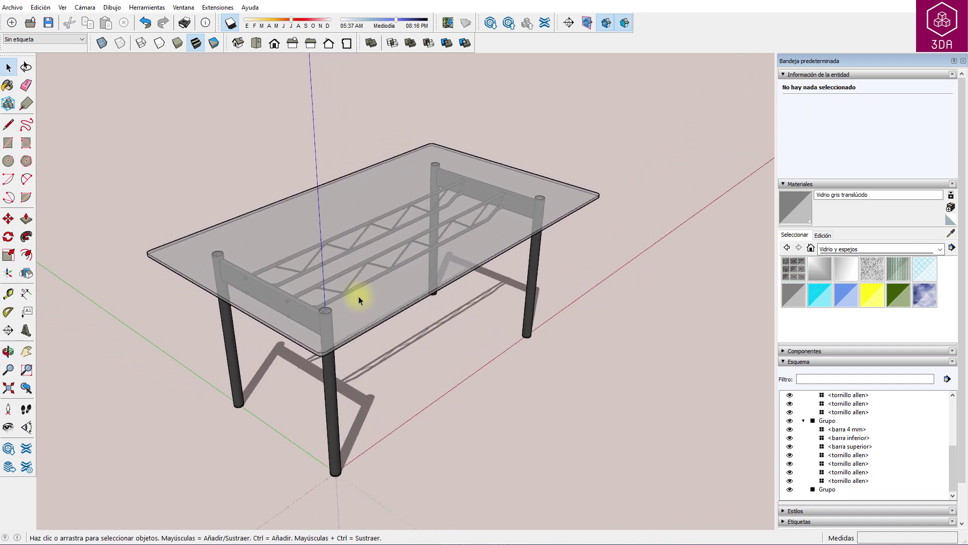
scroll(327, 313, "up", 2)
scroll(328, 310, "up", 1)
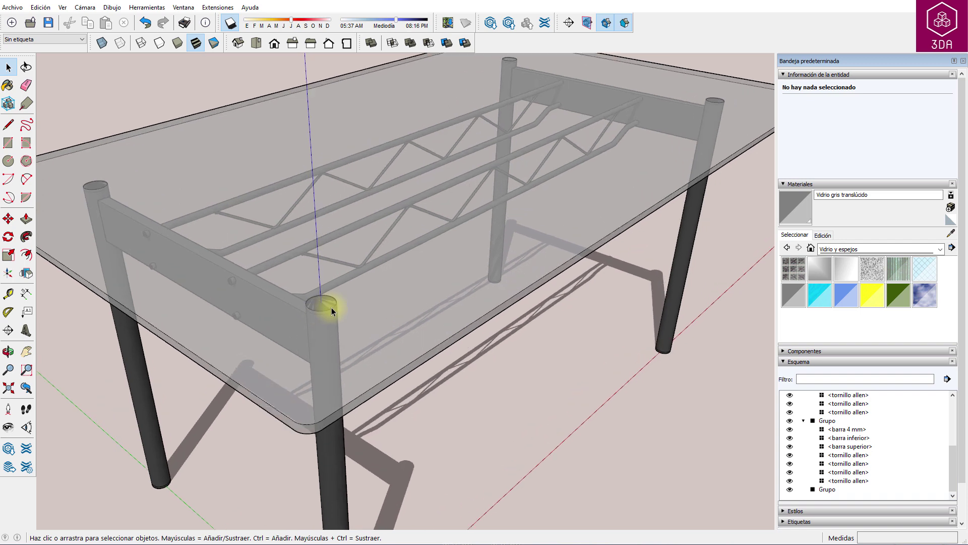
scroll(331, 307, "up", 2)
scroll(329, 307, "up", 1)
mouse_move(299, 299)
middle_mouse_down()
mouse_move(335, 242)
mouse_move(428, 244)
mouse_move(391, 261)
mouse_move(358, 334)
mouse_move(368, 328)
mouse_move(353, 318)
mouse_move(353, 265)
mouse_move(372, 259)
mouse_move(356, 320)
mouse_move(339, 242)
mouse_move(292, 240)
mouse_move(290, 249)
middle_mouse_up()
scroll(322, 268, "down", 3)
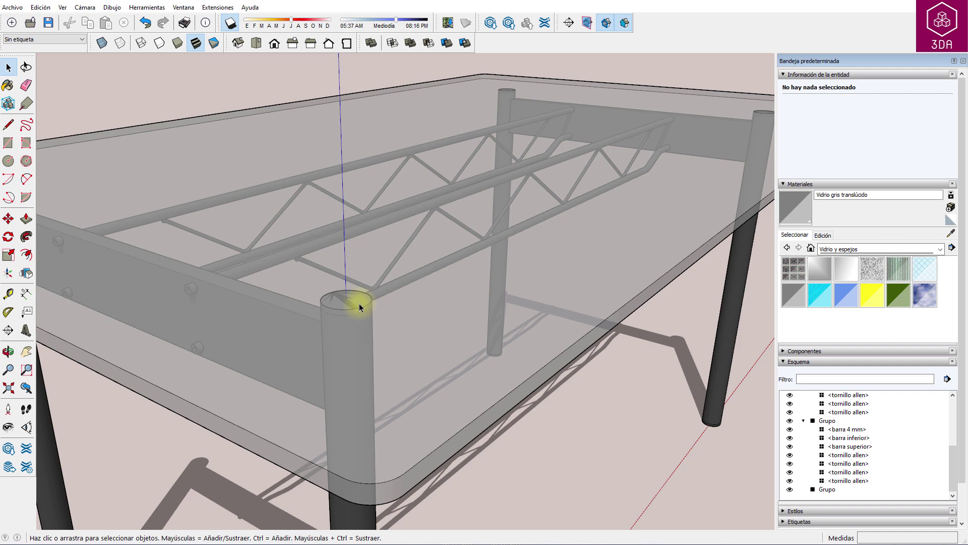
Move the glass tabletop group 0,2 cm along the blue axis relative to the leg tops.
left_click(400, 312)
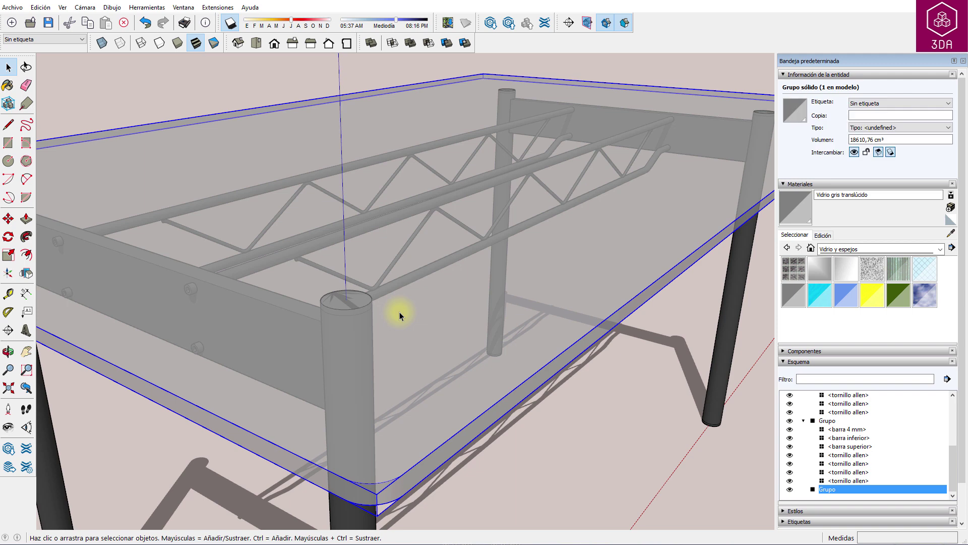
key("m")
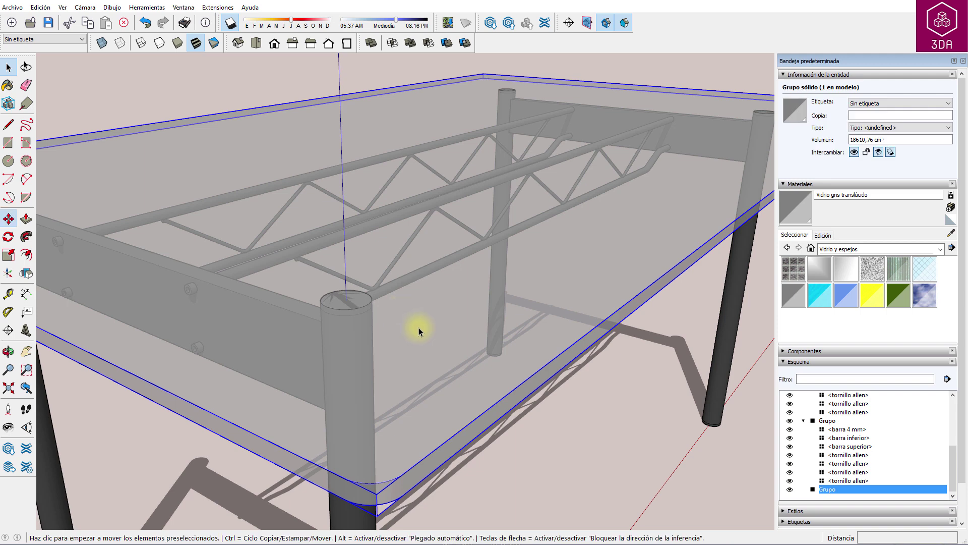
left_click(419, 327)
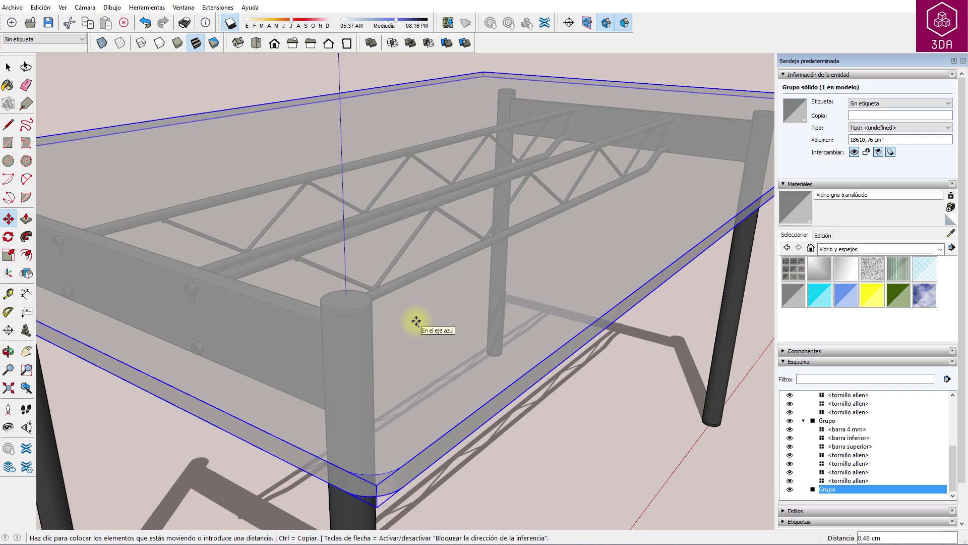
key("Escape")
key("space")
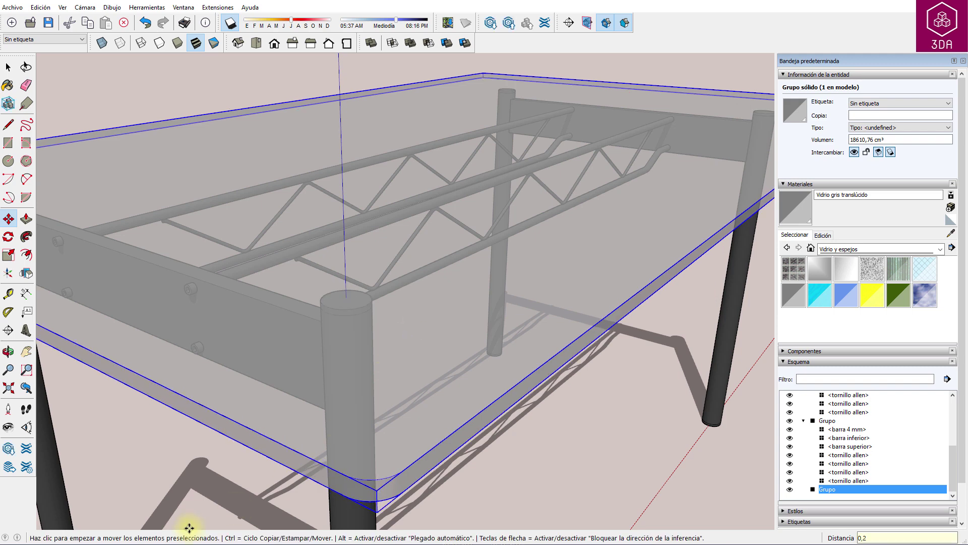
left_click(502, 517)
scroll(568, 432, "down", 5)
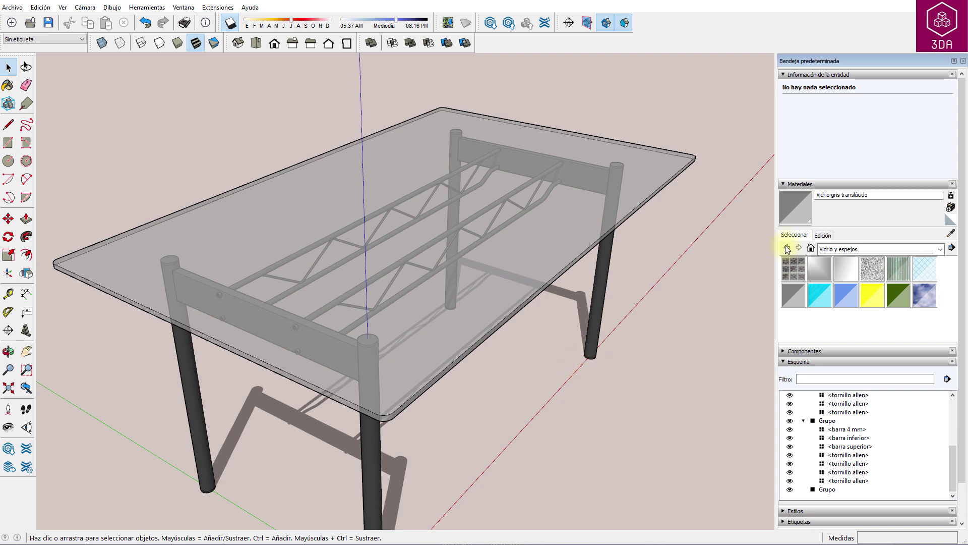
Drag the Vidrio gris translúcido Opacidad slider down to 28 in the Edición tab.
left_click(826, 235)
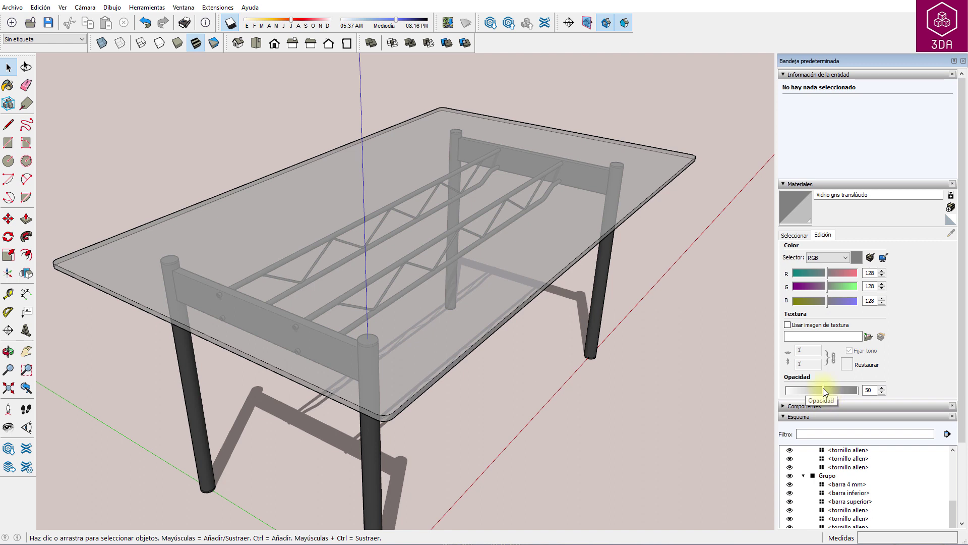
mouse_move(823, 388)
left_mouse_down()
mouse_move(805, 390)
mouse_move(837, 391)
left_mouse_up()
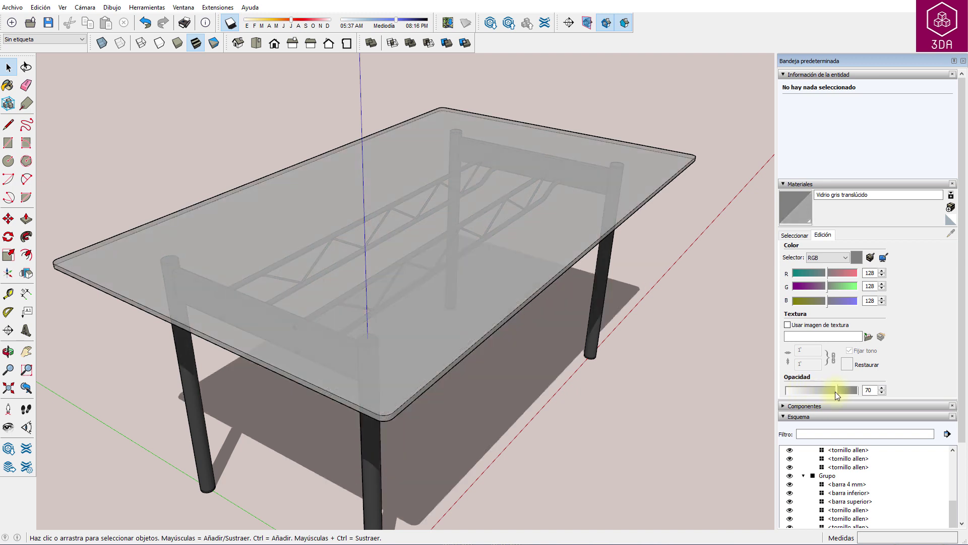
left_click_drag(835, 391, 807, 390)
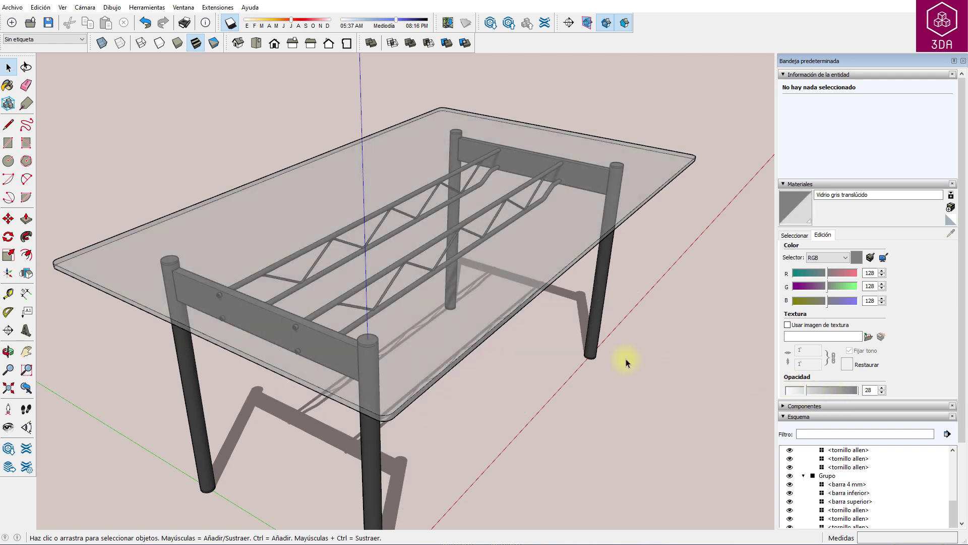
left_click(827, 273)
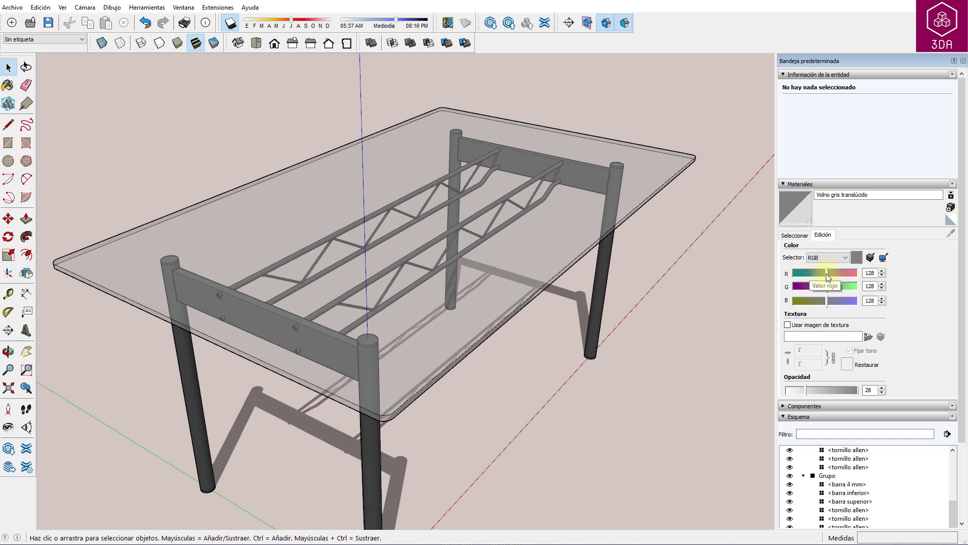